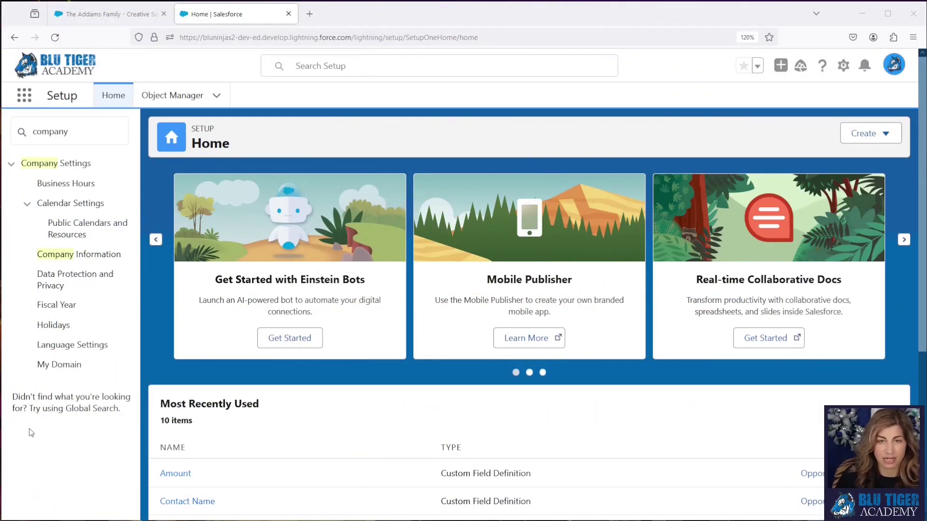
# - Open Company Information and highlight the 5,000 monthly Next Best Action request allowance
pyautogui.click(66, 257)
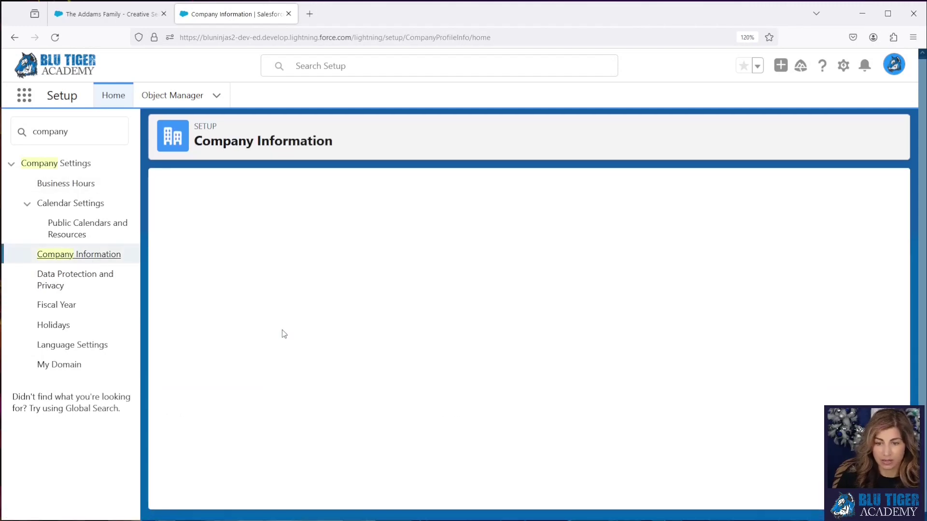
pyautogui.scroll(-10, 284, 334)
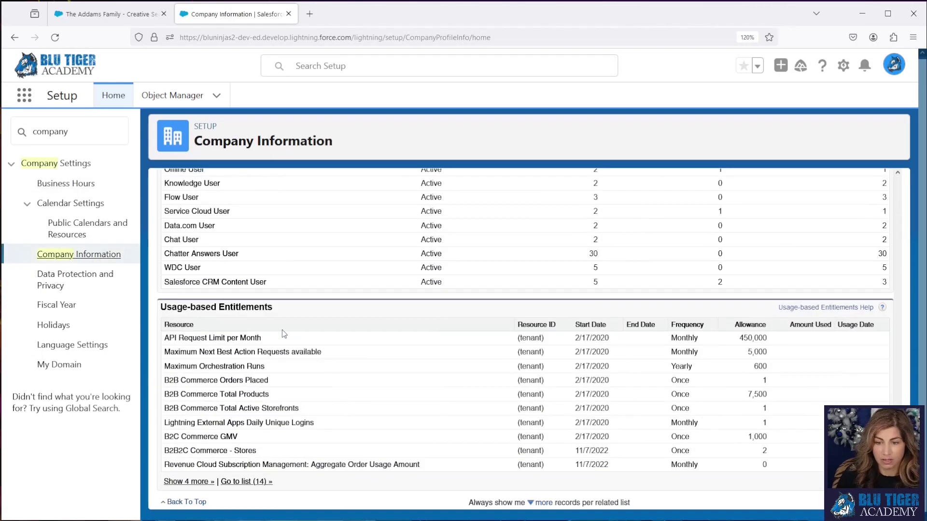
pyautogui.moveTo(324, 352); pyautogui.dragTo(165, 362)
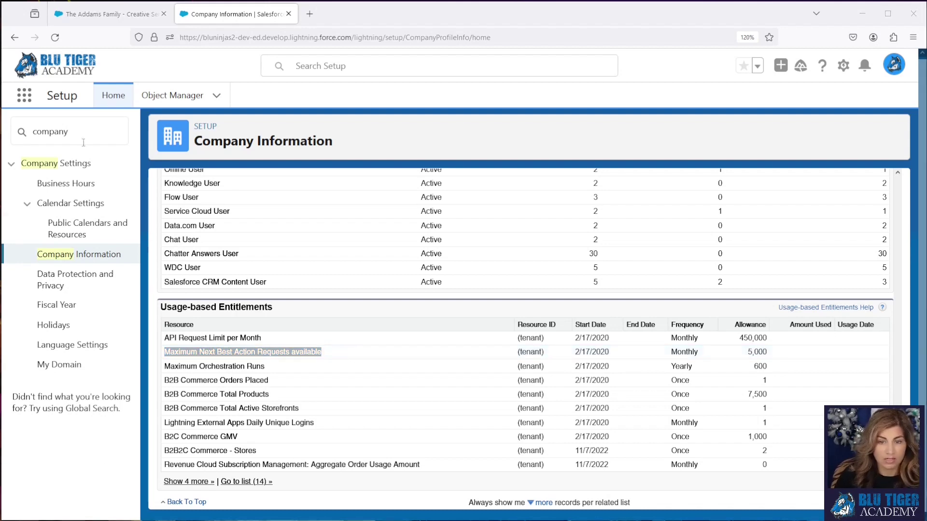
pyautogui.moveTo(86, 131); pyautogui.dragTo(14, 126)
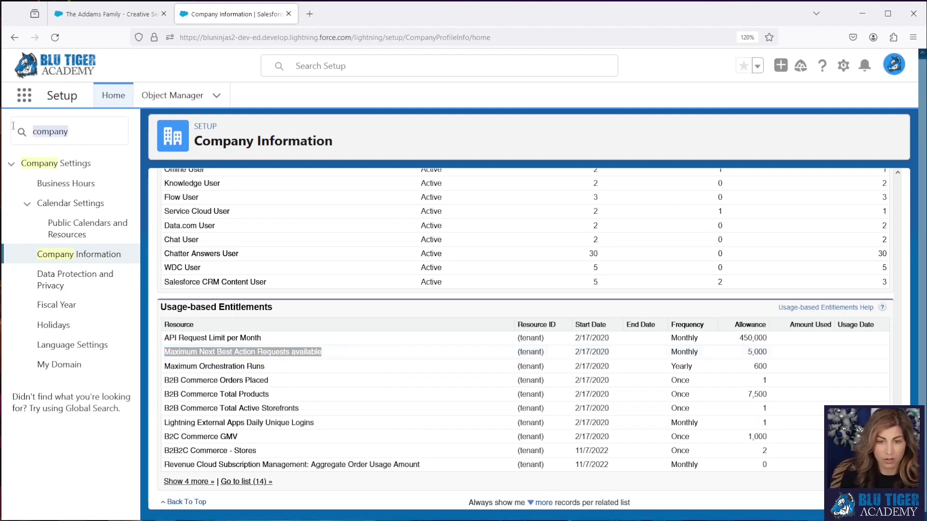
# - Filter Setup for 'flow' and list Flows sorted by Last Modified Date, newest first
pyautogui.click(81, 131)
pyautogui.doubleClick(52, 131)
pyautogui.write('flow')
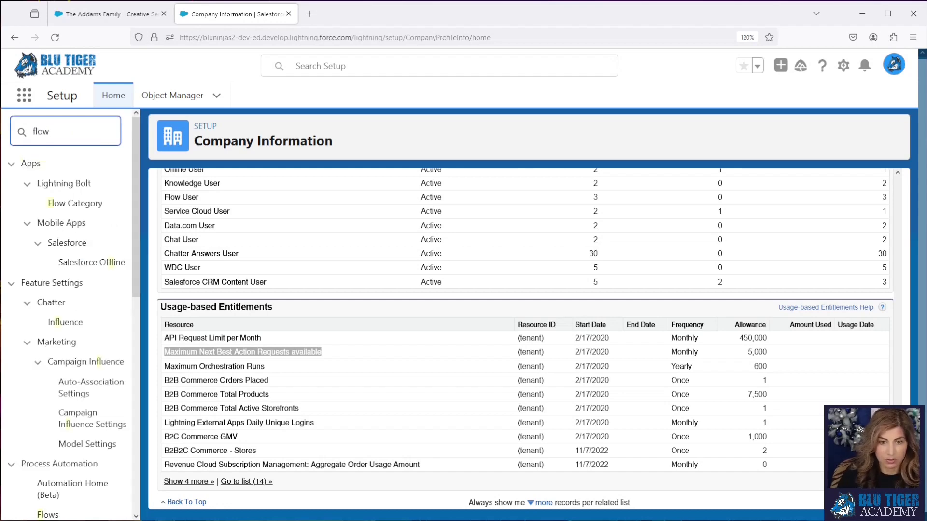
pyautogui.click(47, 275)
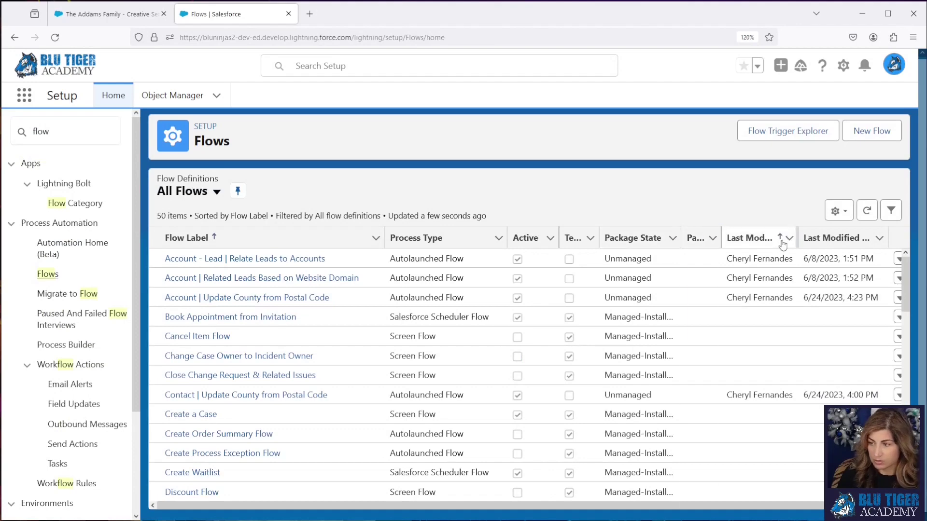
pyautogui.click(811, 247)
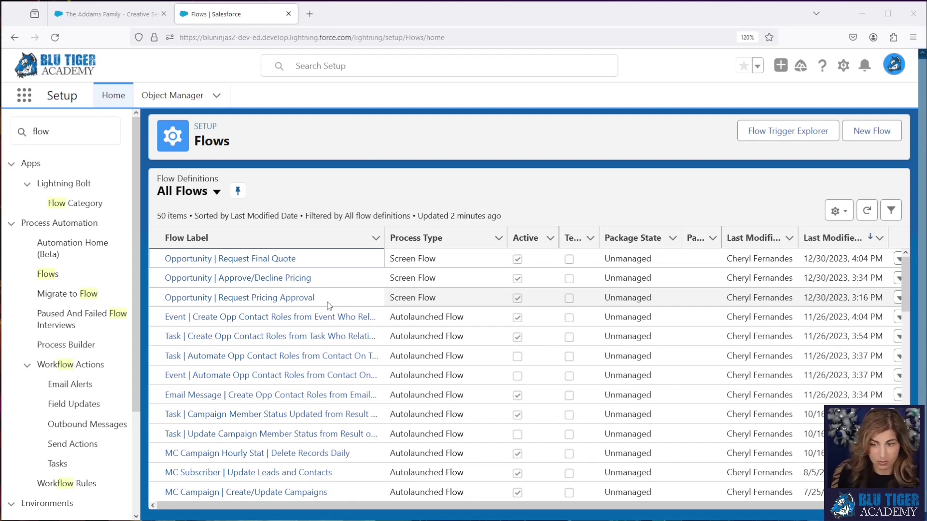
# - From the Next Best Action setup page, start a new strategy in Flow Builder
pyautogui.click(72, 139)
pyautogui.press('BackSpace')
pyautogui.press('BackSpace')
pyautogui.press('BackSpace')
pyautogui.press('BackSpace')
pyautogui.write('next')
pyautogui.click(78, 184)
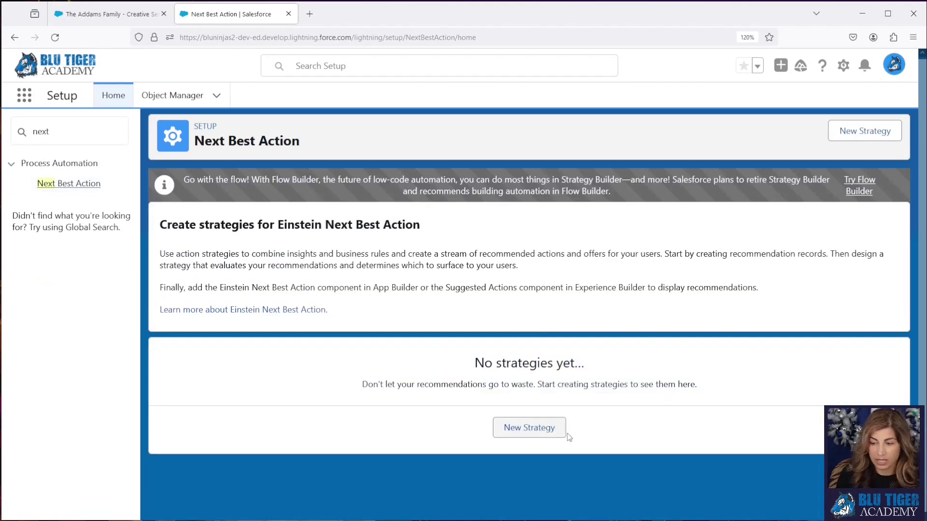
pyautogui.click(527, 431)
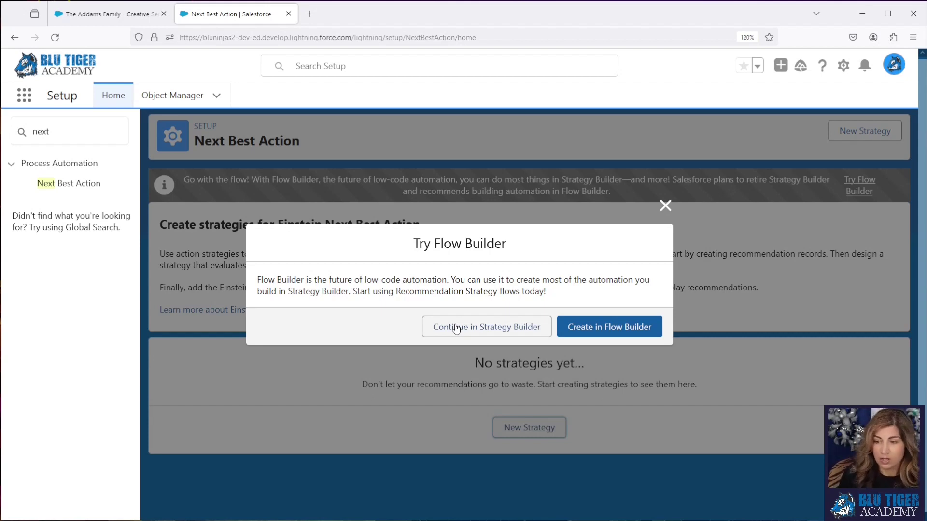
pyautogui.click(607, 328)
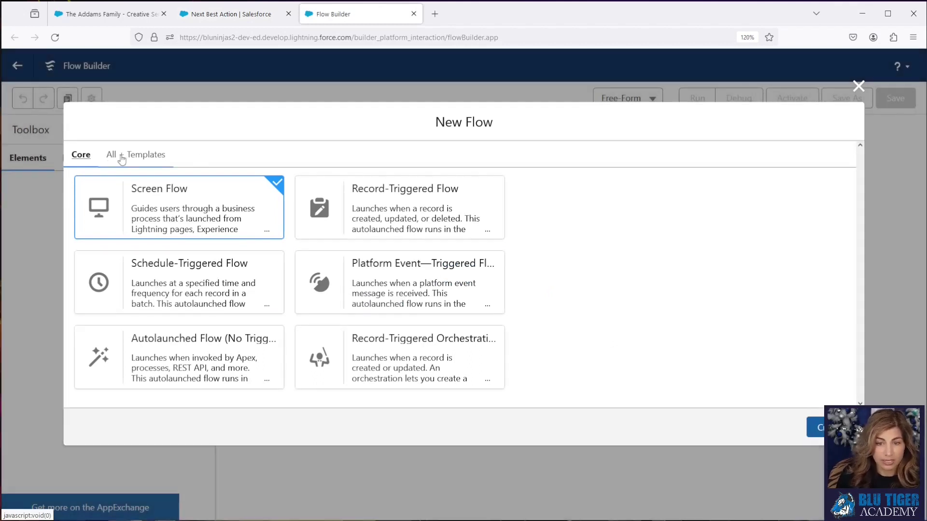
# - Choose Recommendation Strategy from All + Templates as the new flow type
pyautogui.click(121, 155)
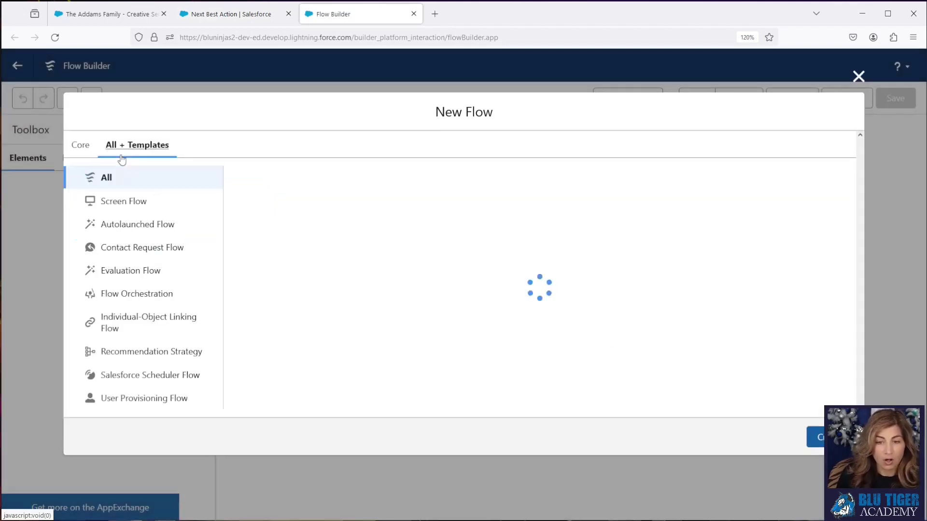
pyautogui.click(135, 343)
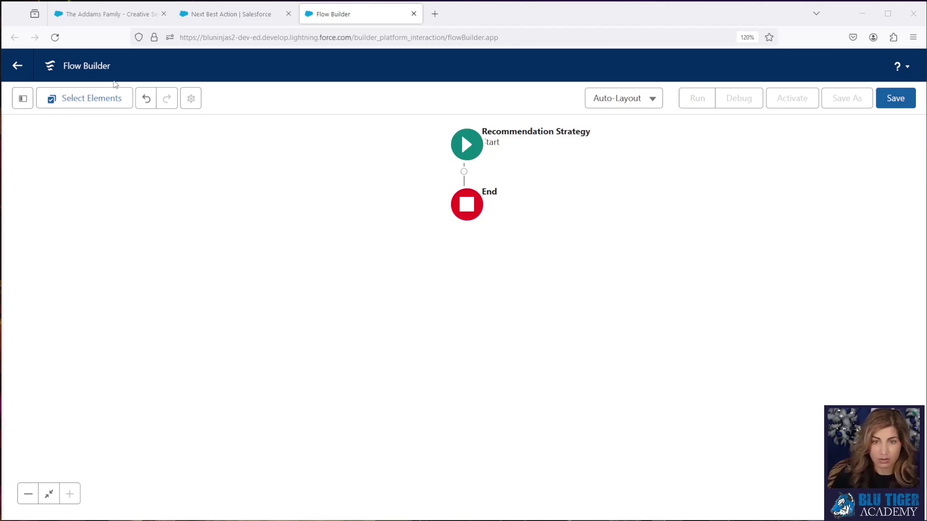
# - Look for Recommendations in the opportunity's App Launcher, then go back to Setup
pyautogui.click(109, 14)
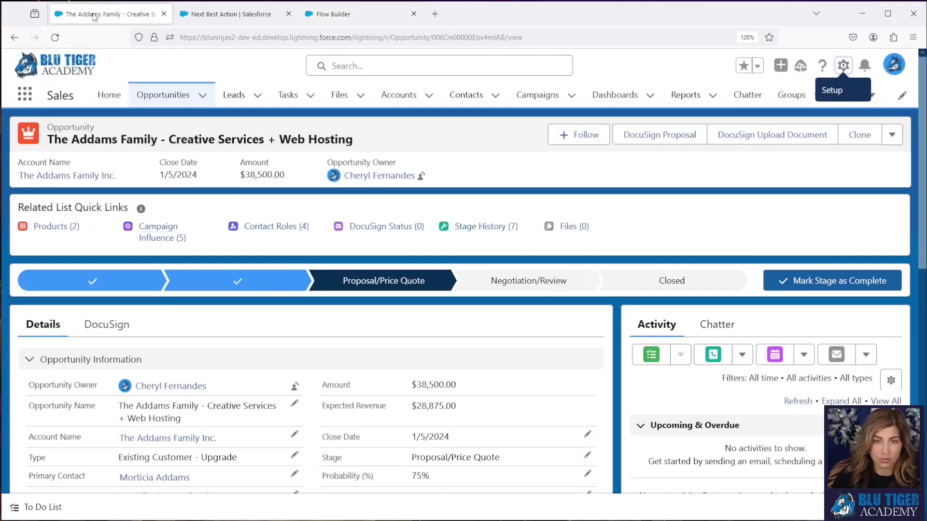
pyautogui.click(25, 94)
pyautogui.write('rec')
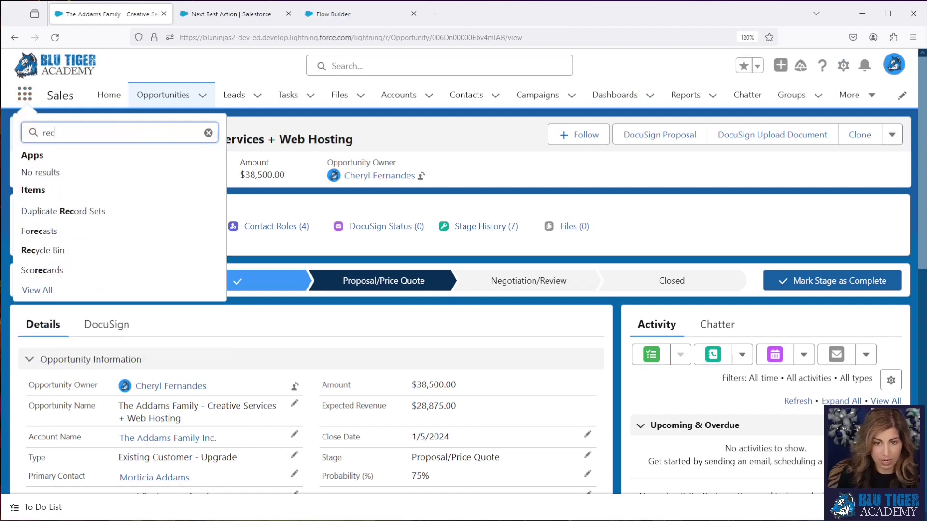
pyautogui.write('omm')
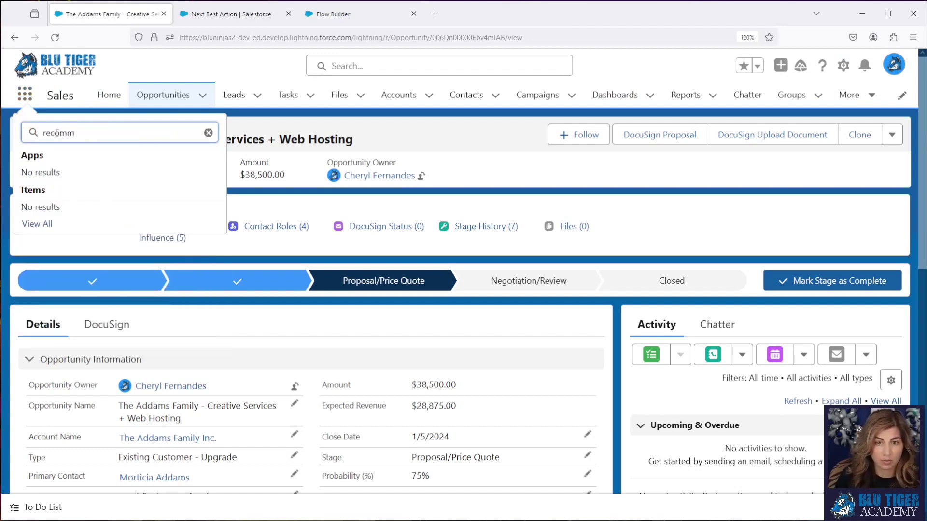
pyautogui.click(231, 14)
# - Open the System Administrator profile from Setup Profiles for editing
pyautogui.click(64, 129)
pyautogui.hotkey('ctrl', 'a')
pyautogui.press('BackSpace')
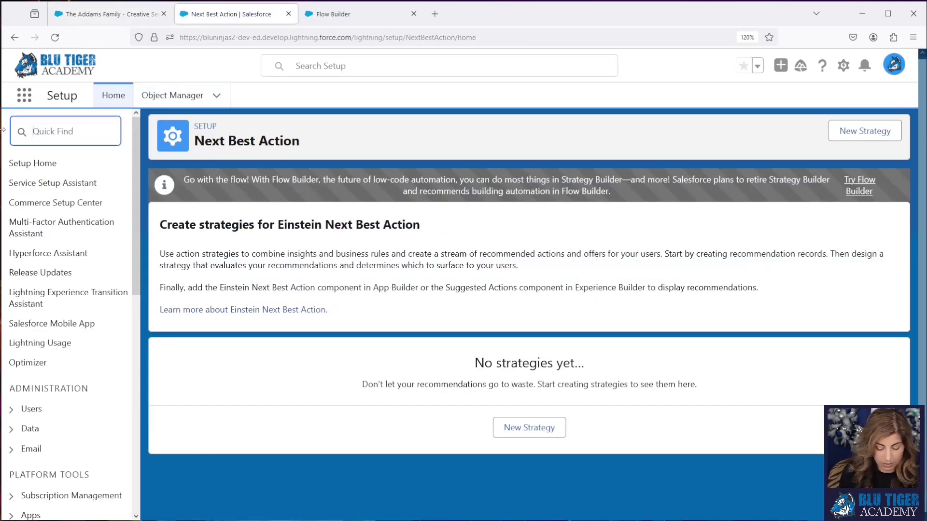
pyautogui.write('profile')
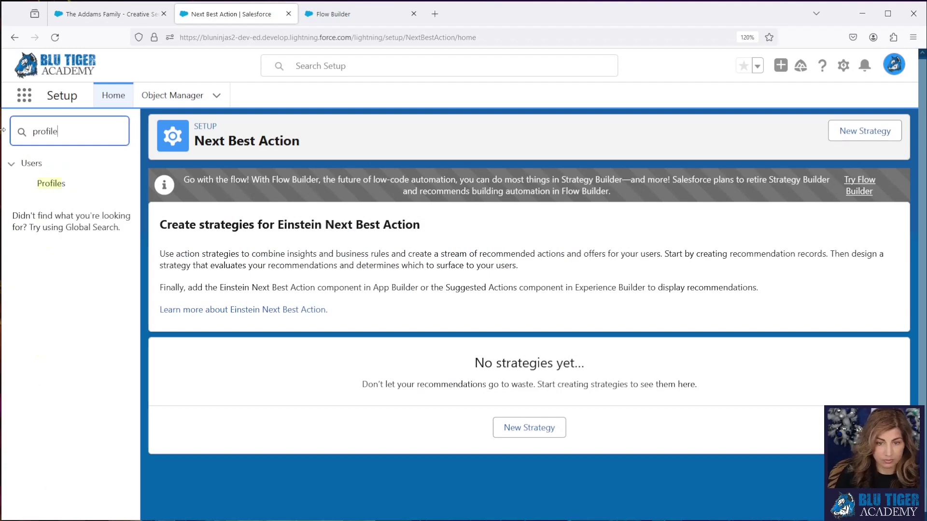
pyautogui.click(51, 183)
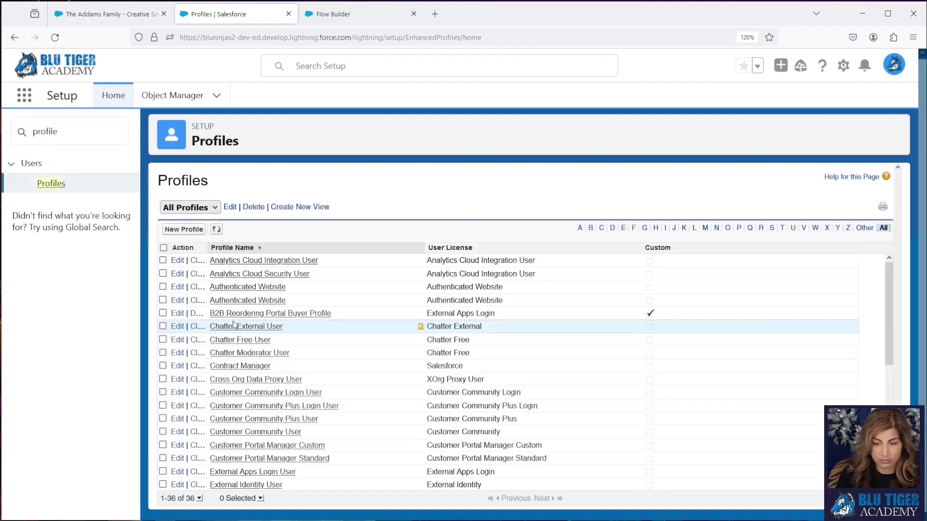
pyautogui.scroll(-5, 420, 325)
pyautogui.scroll(-2, 249, 410)
pyautogui.click(246, 472)
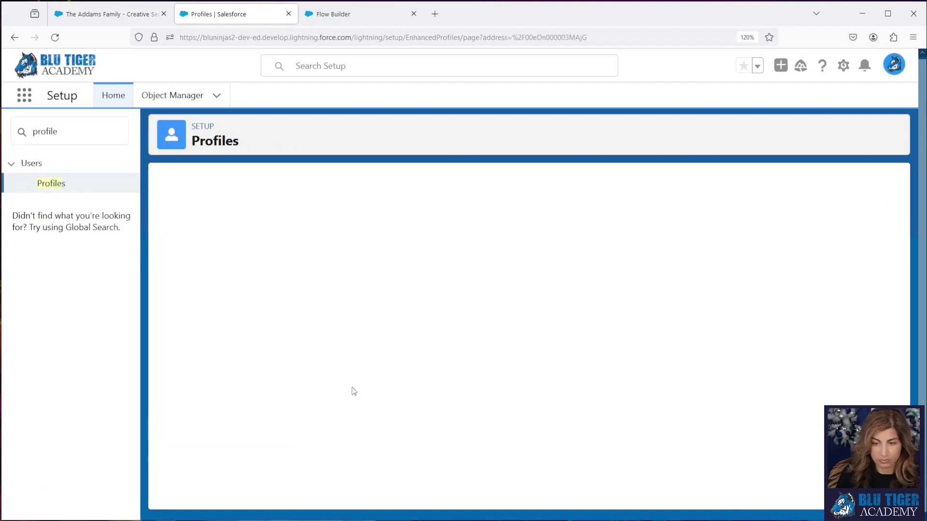
pyautogui.click(393, 281)
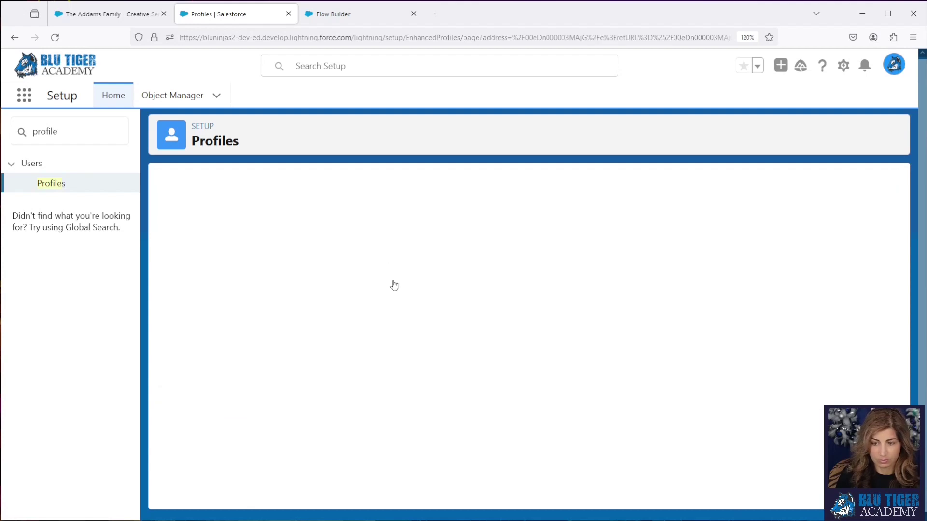
pyautogui.scroll(-10, 434, 352)
pyautogui.scroll(-5, 434, 352)
pyautogui.scroll(-3, 435, 352)
pyautogui.scroll(-4, 435, 351)
pyautogui.scroll(2, 435, 352)
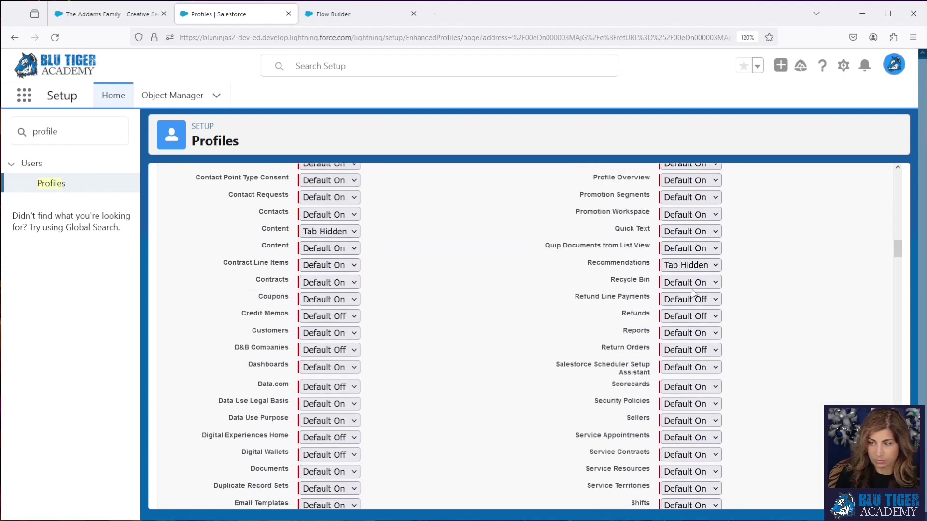
# - Set the Recommendations tab to Default Off, save the profile, and return to the opportunity
pyautogui.click(694, 269)
pyautogui.click(687, 299)
pyautogui.moveTo(897, 248); pyautogui.dragTo(899, 168)
pyautogui.click(390, 234)
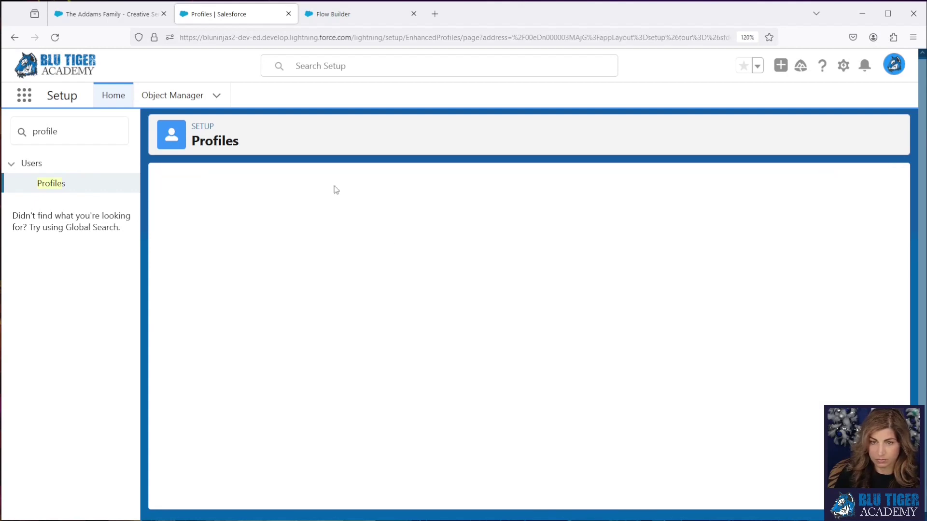
pyautogui.click(98, 22)
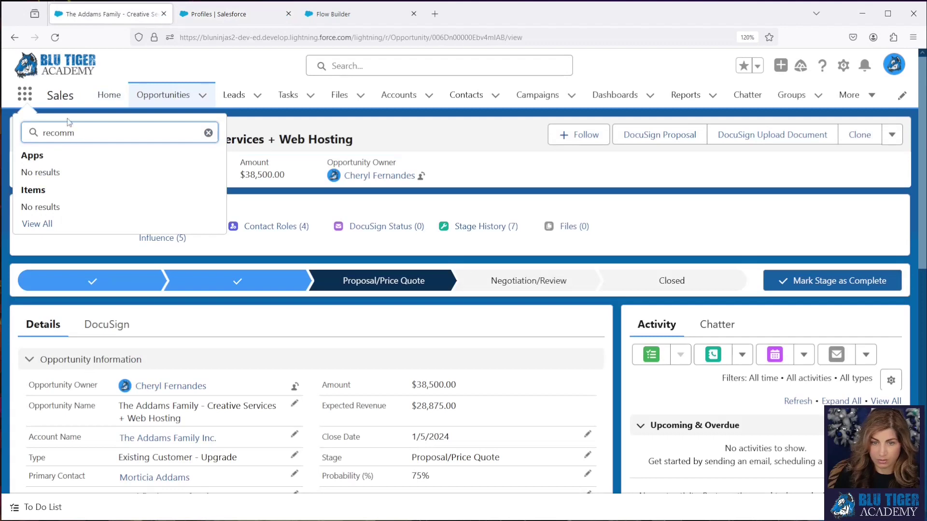
pyautogui.click(55, 38)
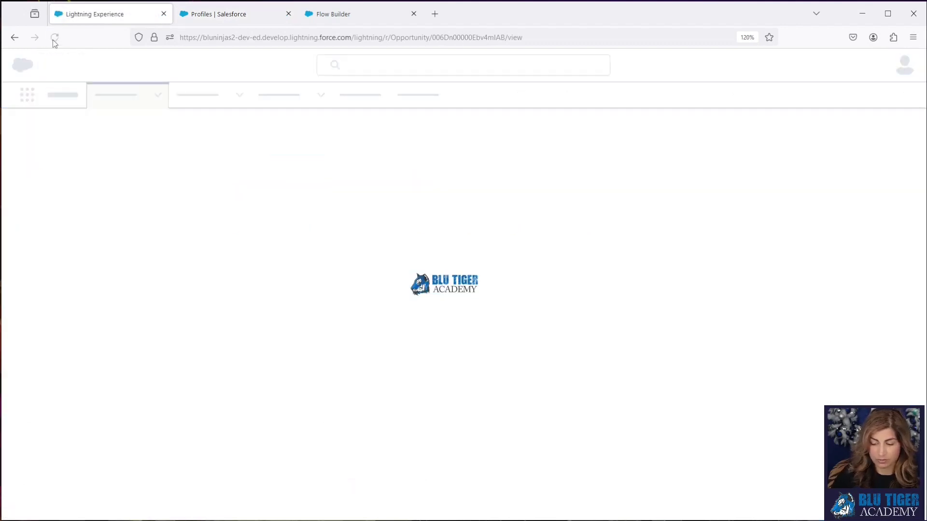
pyautogui.click(28, 97)
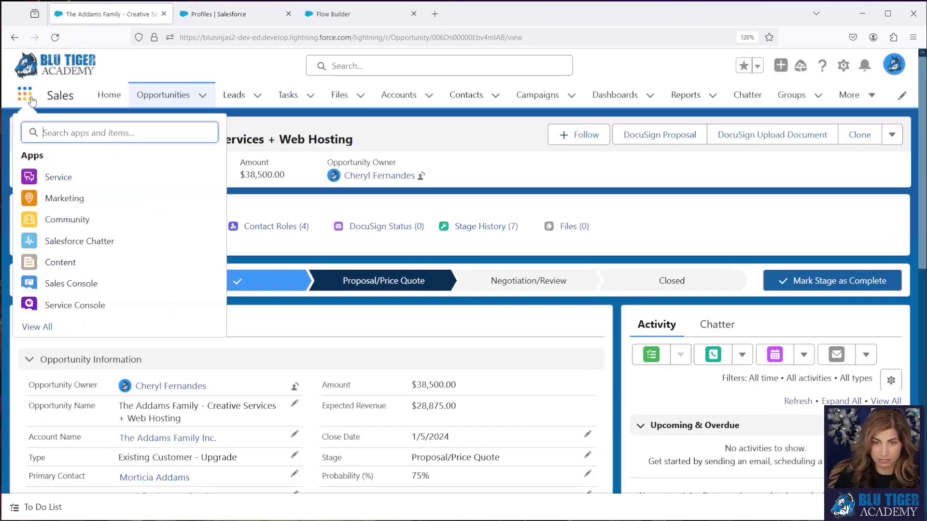
pyautogui.write('reco')
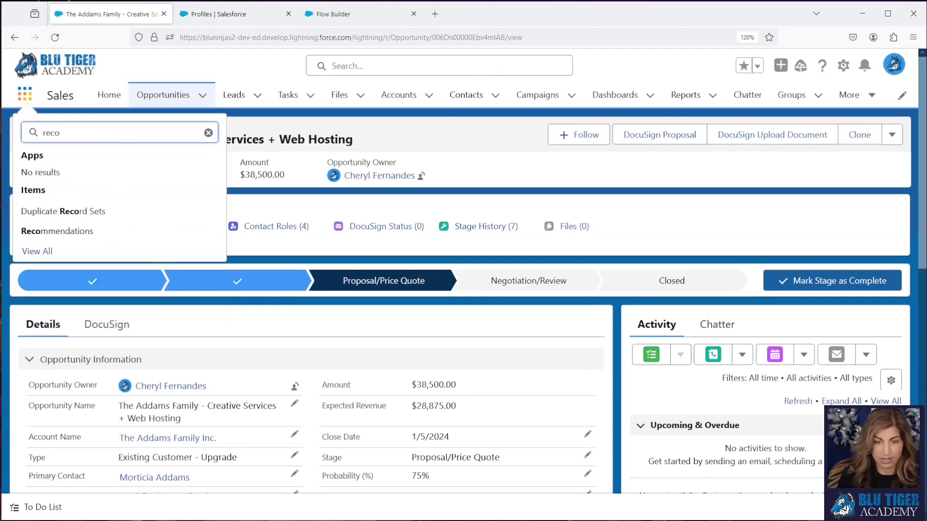
pyautogui.click(62, 232)
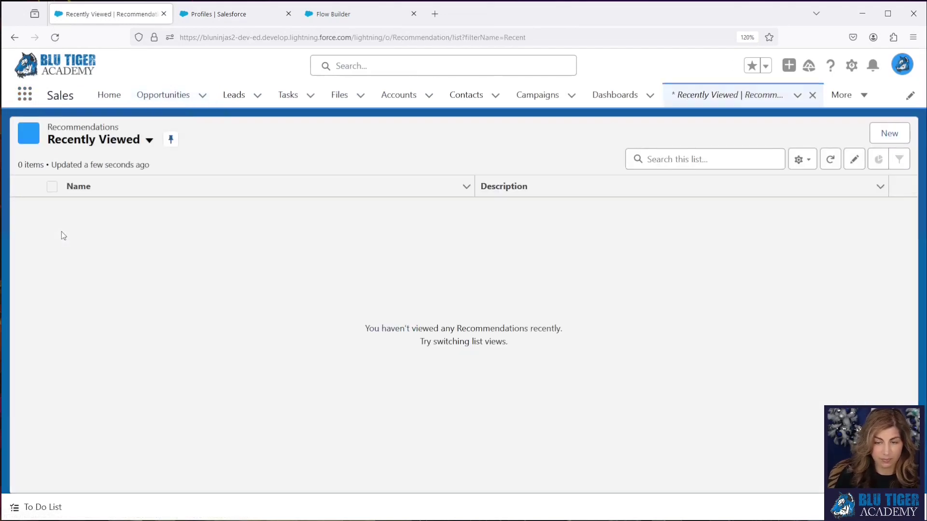
pyautogui.click(889, 135)
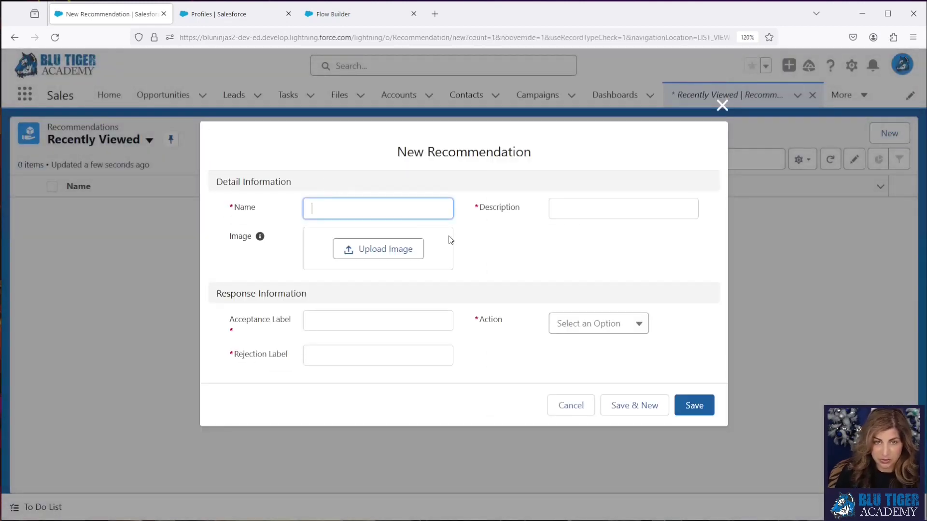
pyautogui.click(569, 327)
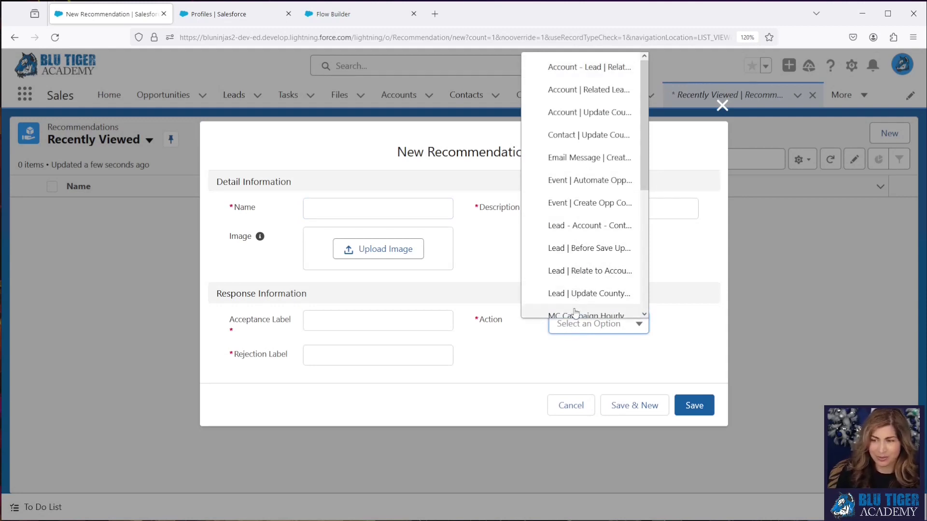
pyautogui.click(495, 250)
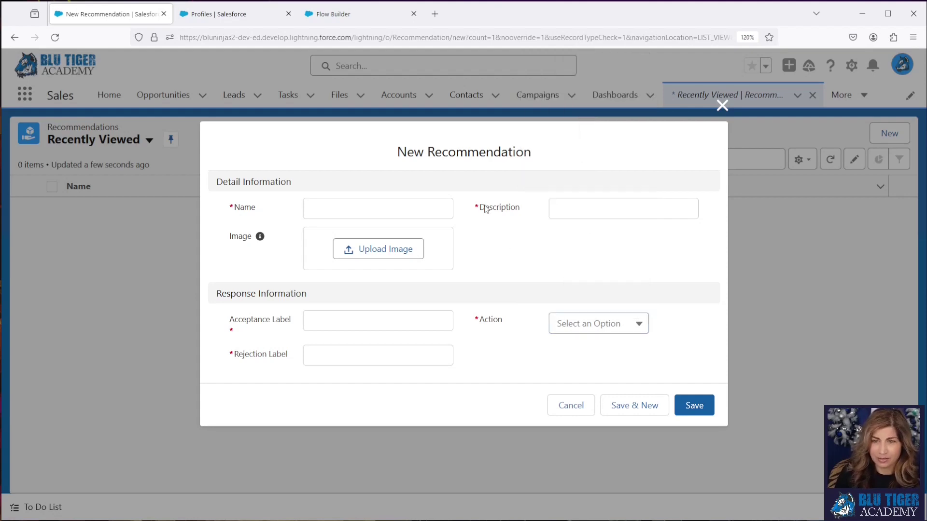
# - Open the Recommendation object's Recommendation Layout in Object Manager for editing
pyautogui.click(204, 16)
pyautogui.click(172, 94)
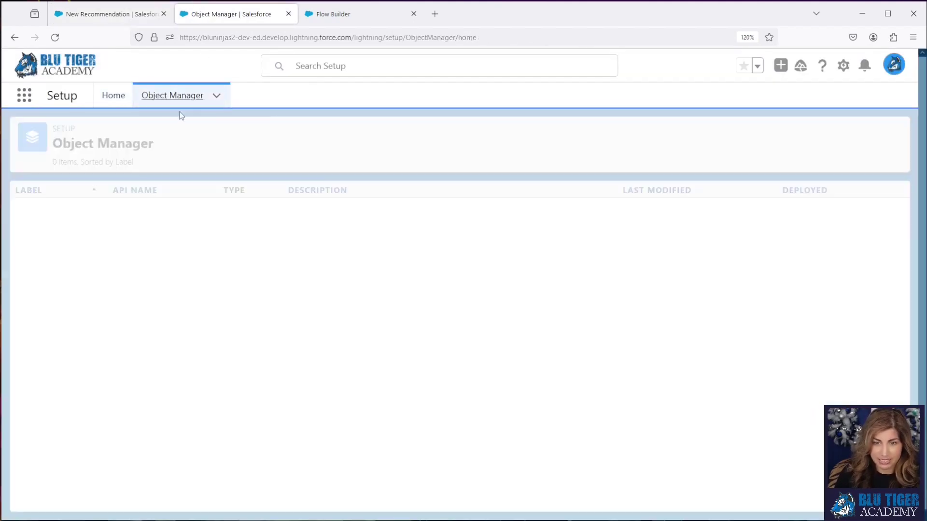
pyautogui.click(681, 133)
pyautogui.write('recommen')
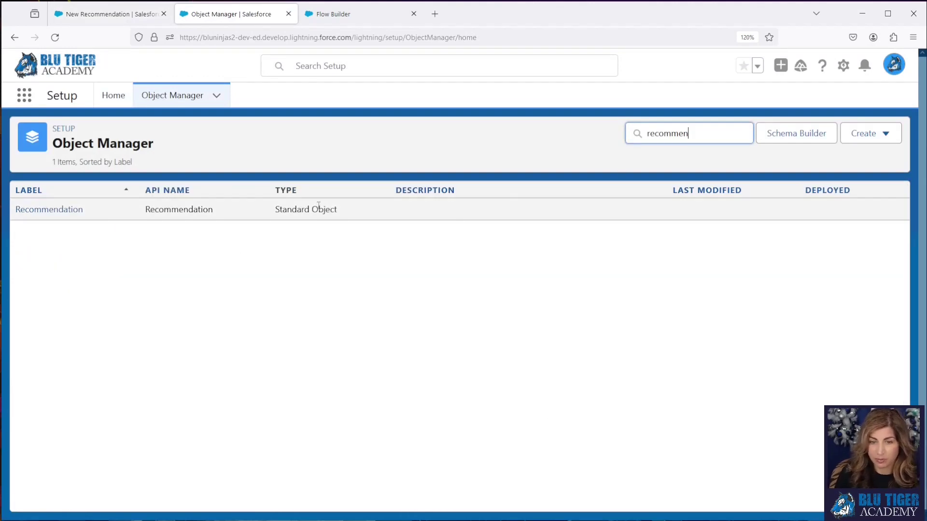
pyautogui.click(34, 211)
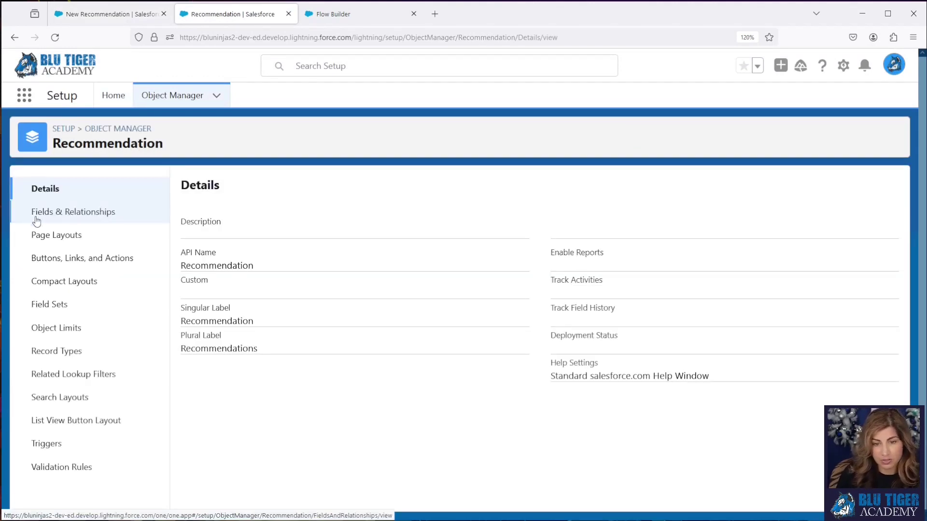
pyautogui.click(44, 235)
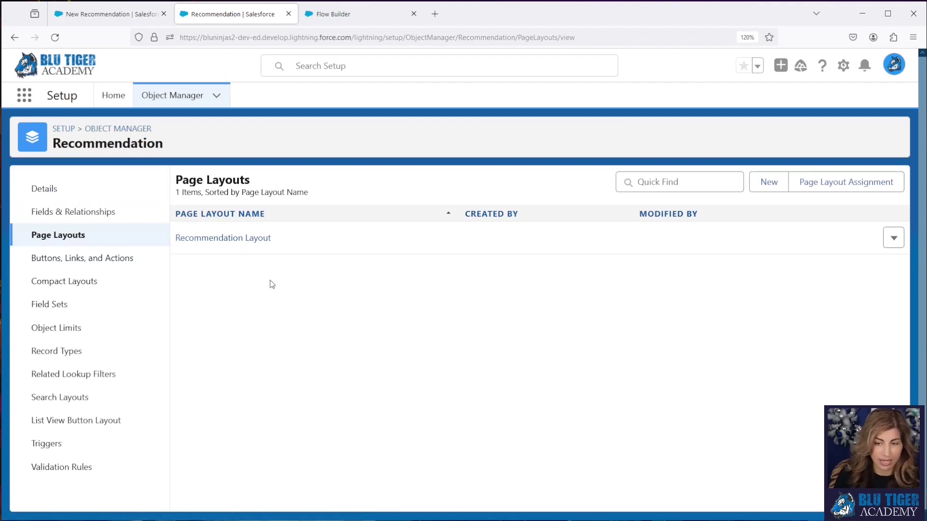
pyautogui.click(242, 243)
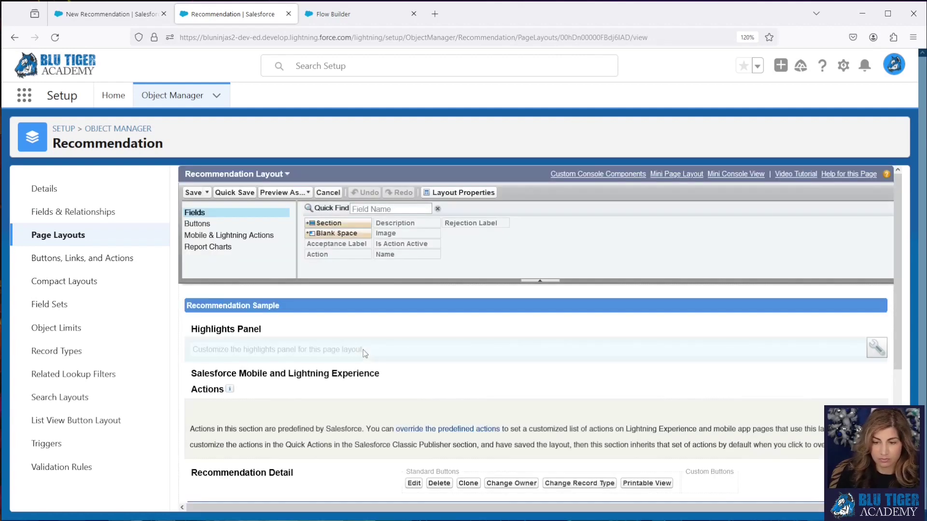
pyautogui.scroll(-2, 365, 353)
pyautogui.scroll(-2, 364, 353)
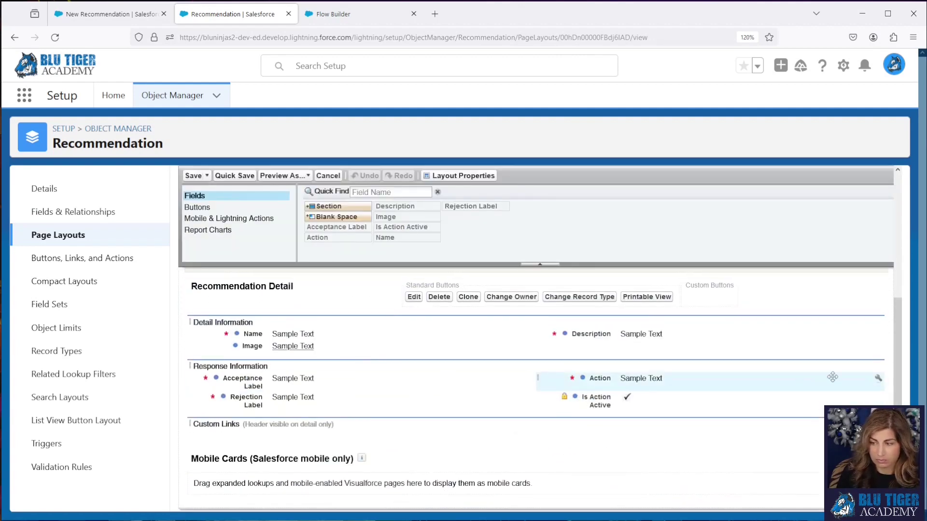
# - Change the Response Information section to a 1-Column layout
pyautogui.click(878, 366)
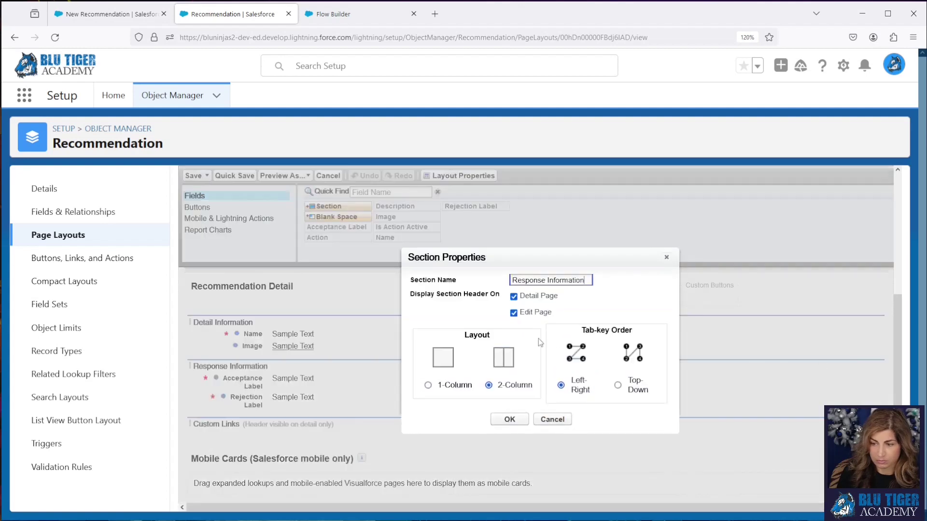
pyautogui.click(428, 387)
pyautogui.click(511, 421)
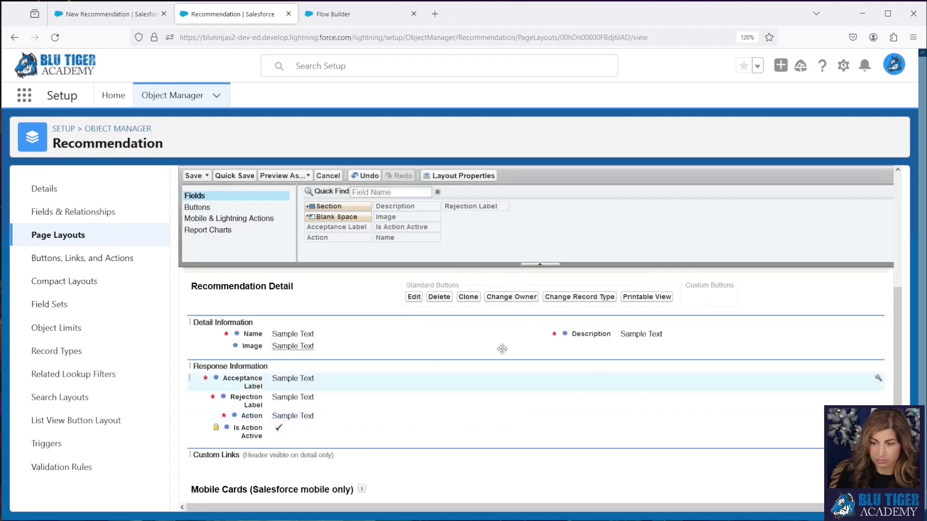
# - Save the Recommendation Layout and reload the New Recommendation form
pyautogui.click(193, 176)
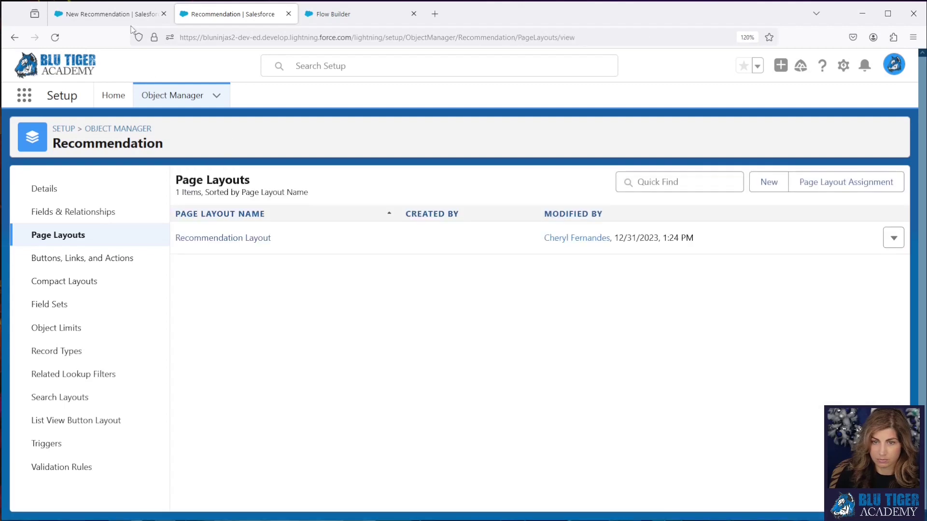
pyautogui.click(127, 13)
pyautogui.click(55, 38)
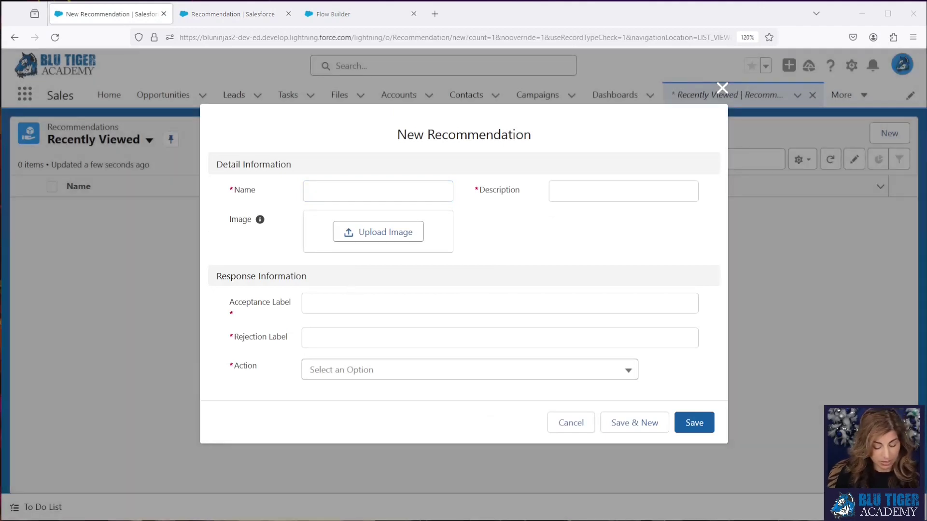
# - Enter name, description, labels and the Opportunity | Request Pricing Approval action
pyautogui.click(386, 189)
pyautogui.hotkey('ctrl', 'v')
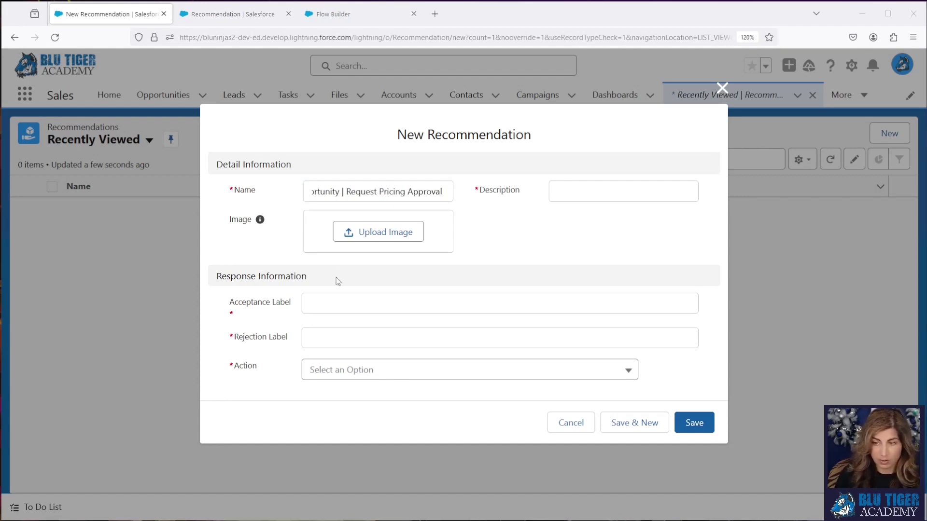
pyautogui.click(576, 188)
pyautogui.hotkey('ctrl', 'v')
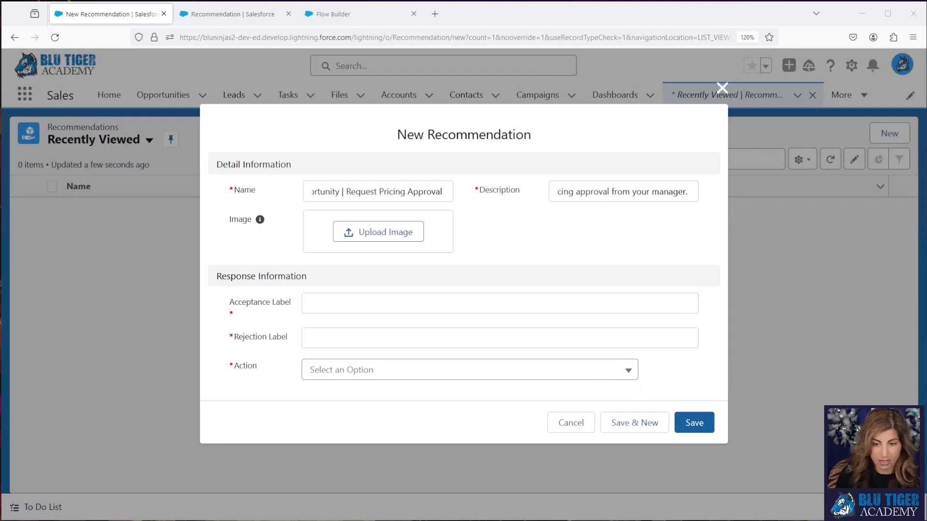
pyautogui.click(346, 304)
pyautogui.write('Request Pricing Approval')
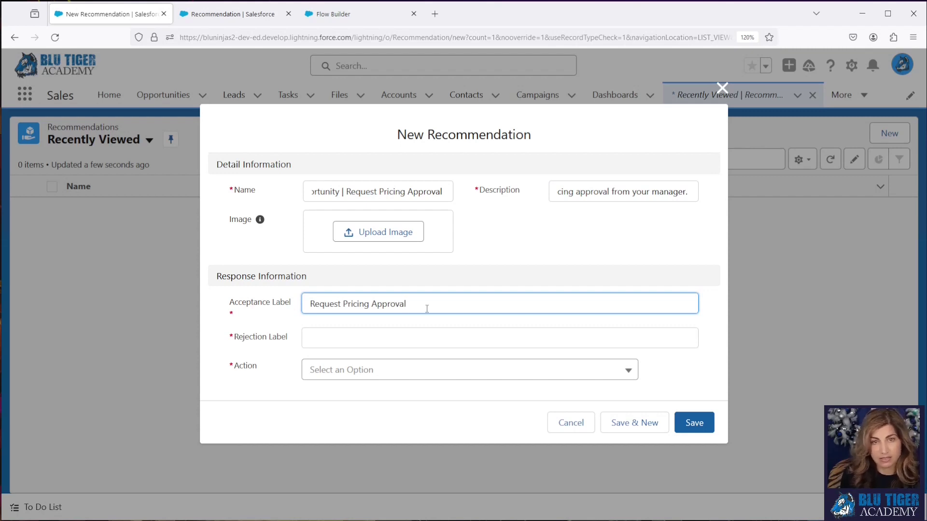
pyautogui.click(385, 340)
pyautogui.write('Do not submit')
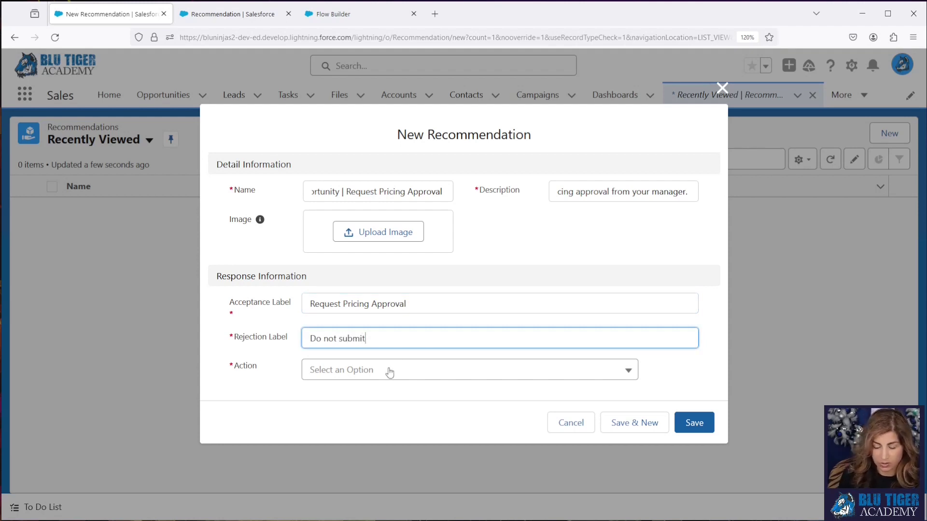
pyautogui.click(389, 372)
pyautogui.scroll(-2, 424, 226)
pyautogui.scroll(-3, 424, 226)
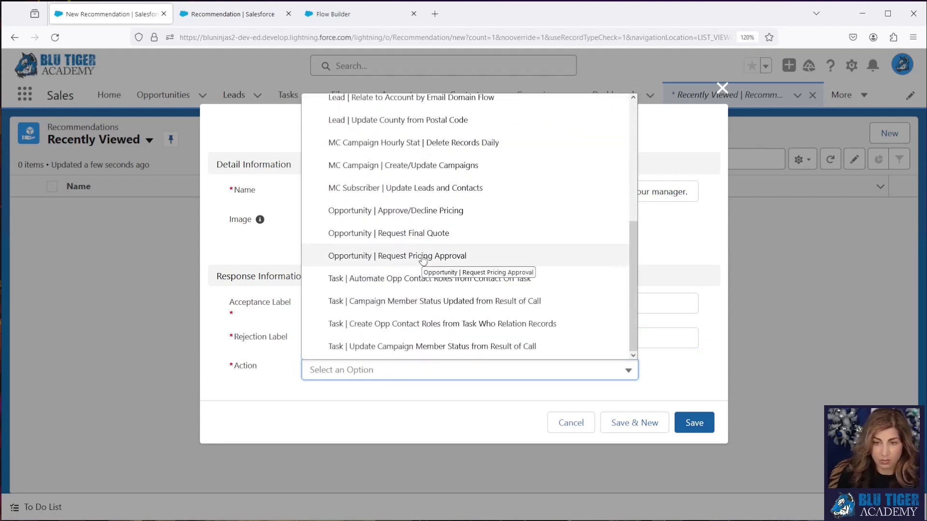
pyautogui.click(424, 259)
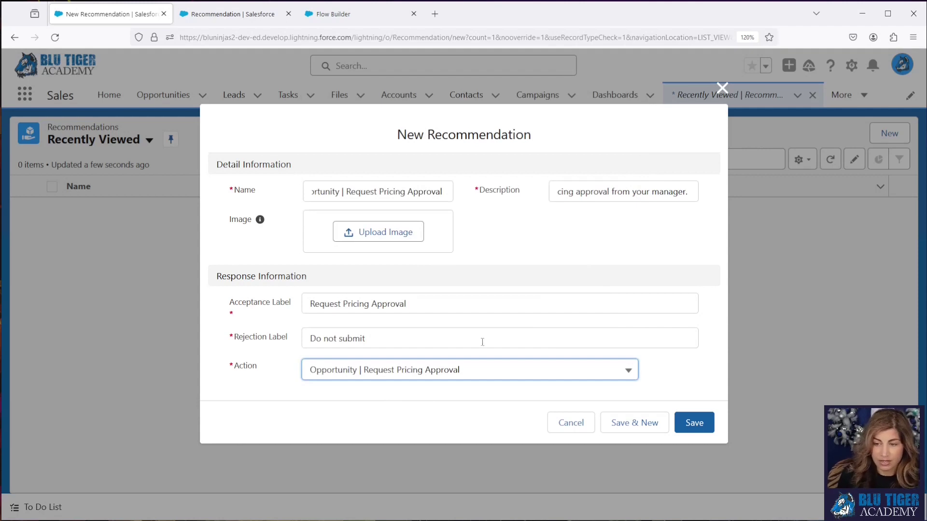
# - Attach the Request Pricing Approval image from the Asset Library and save the recommendation
pyautogui.click(385, 236)
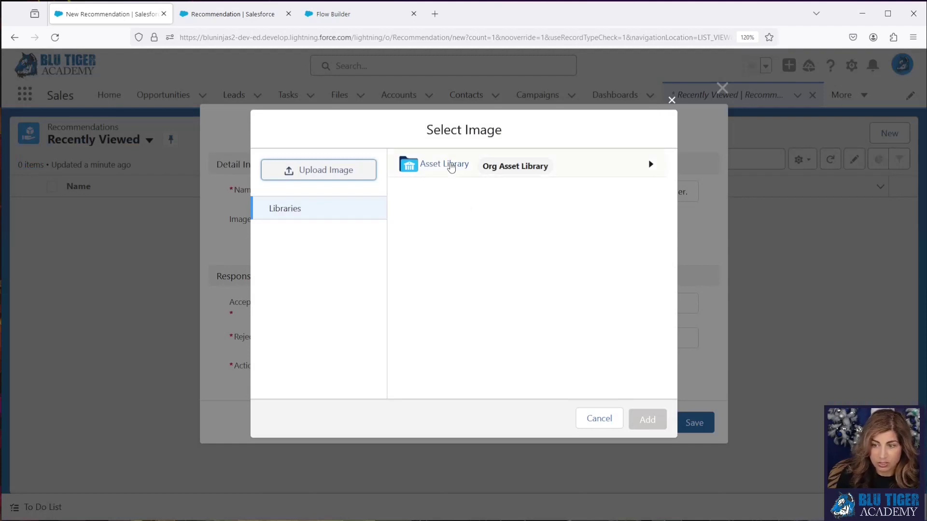
pyautogui.click(450, 167)
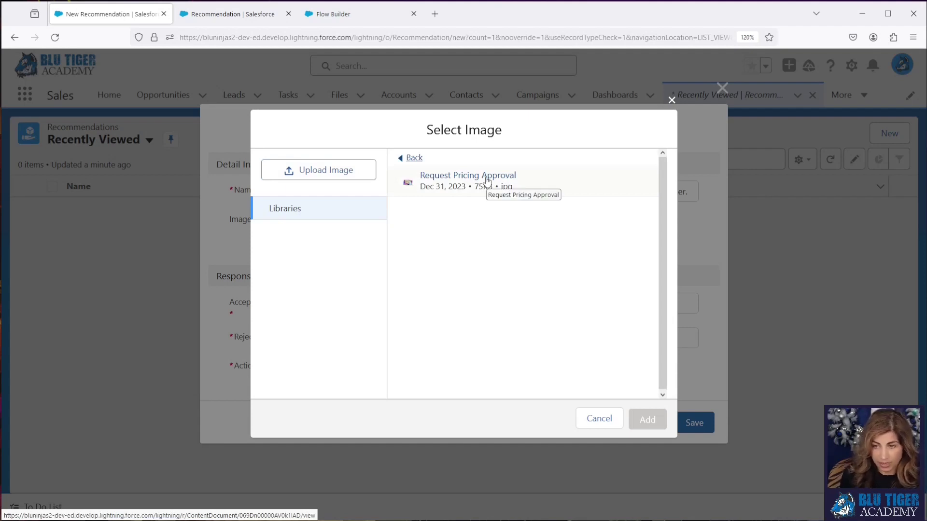
pyautogui.click(488, 184)
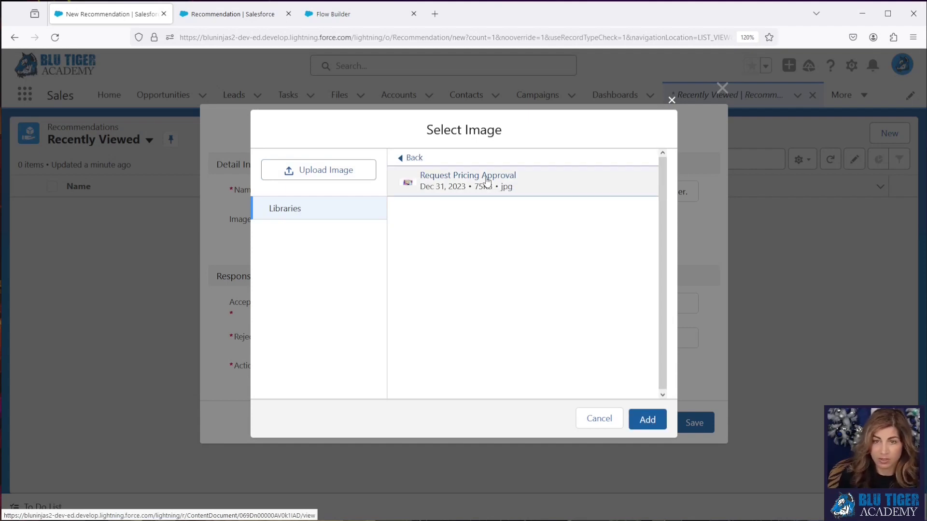
pyautogui.click(647, 421)
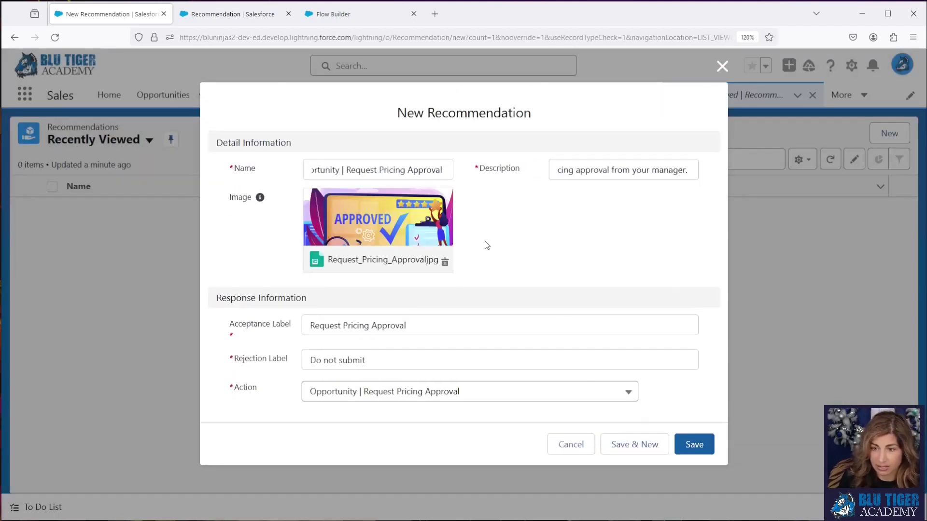
pyautogui.click(692, 446)
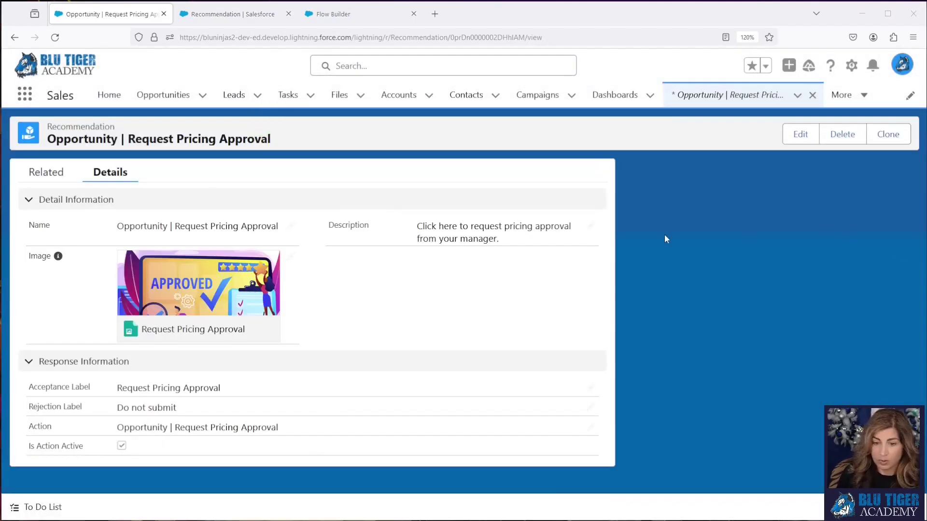
# - Clone the recommendation, renaming it Opportunity | Request Final Quote with the final-quote description
pyautogui.click(889, 135)
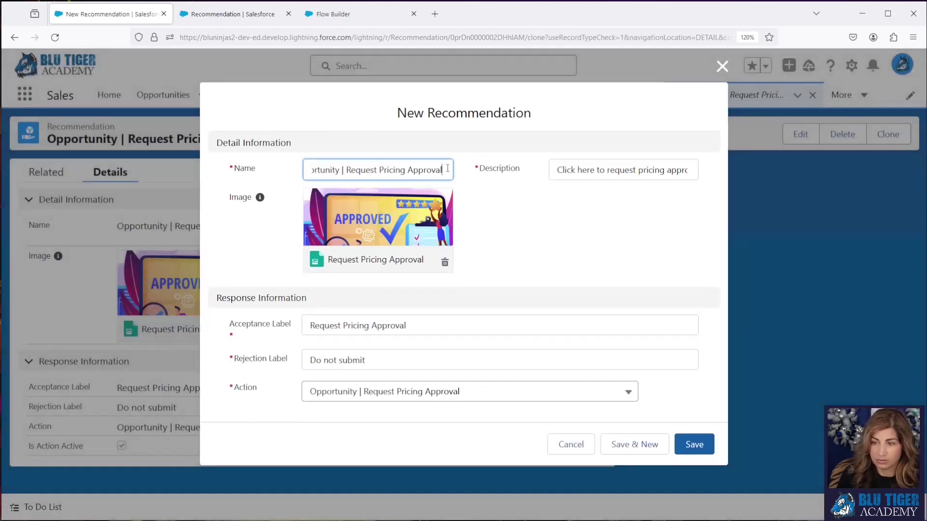
pyautogui.moveTo(448, 169); pyautogui.dragTo(207, 169)
pyautogui.write('Opportunity | Request Final Quote')
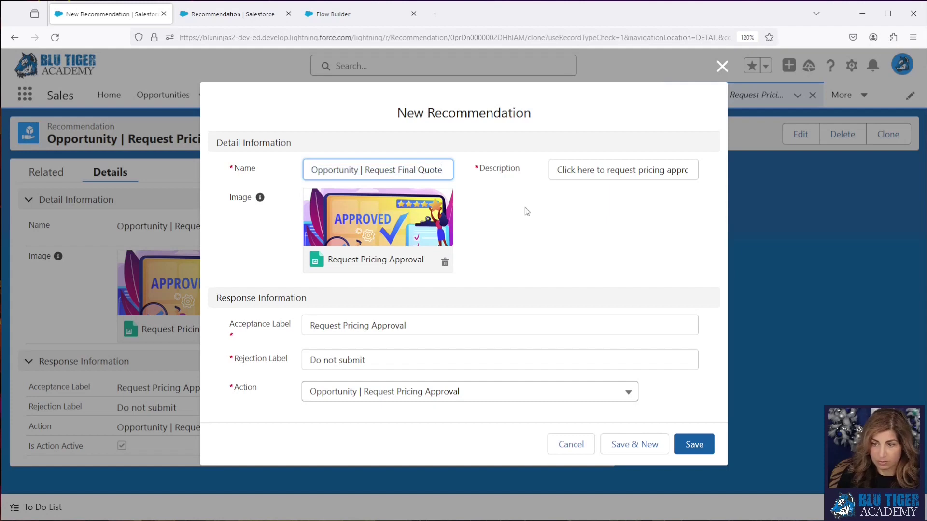
pyautogui.click(529, 219)
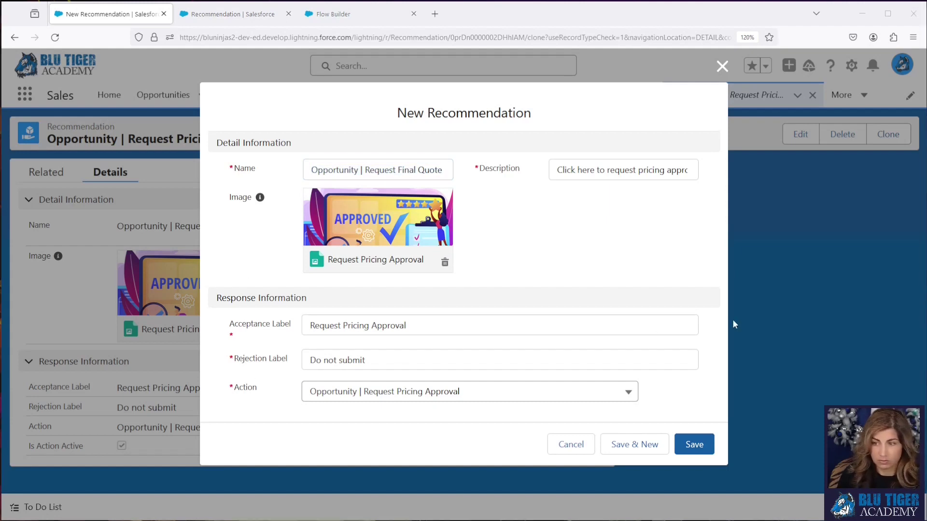
pyautogui.click(651, 171)
pyautogui.hotkey('ctrl', 'a')
pyautogui.press('BackSpace')
pyautogui.hotkey('ctrl', 'v')
pyautogui.click(615, 229)
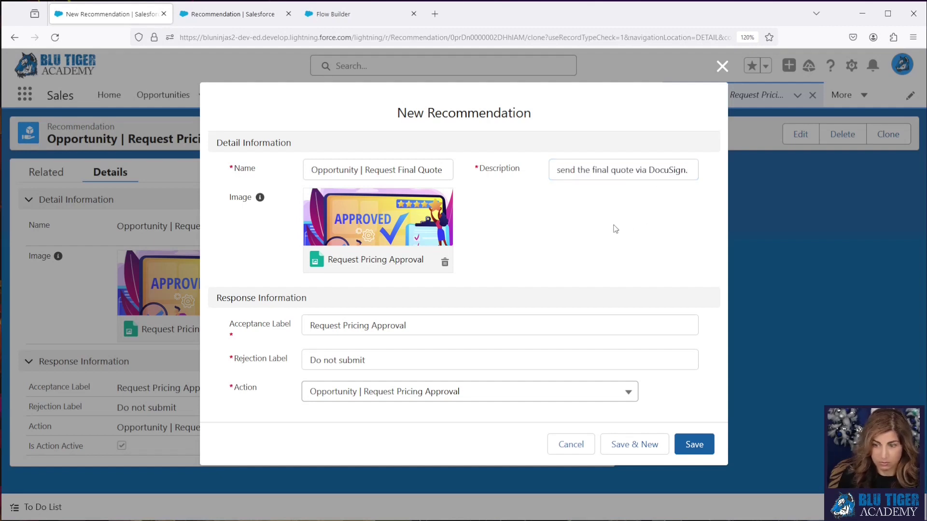
# - Clear the acceptance label, set the Request Final Quote flow as action, and save
pyautogui.click(406, 325)
pyautogui.hotkey('ctrl', 'a')
pyautogui.press('BackSpace')
pyautogui.write('Request Fina')
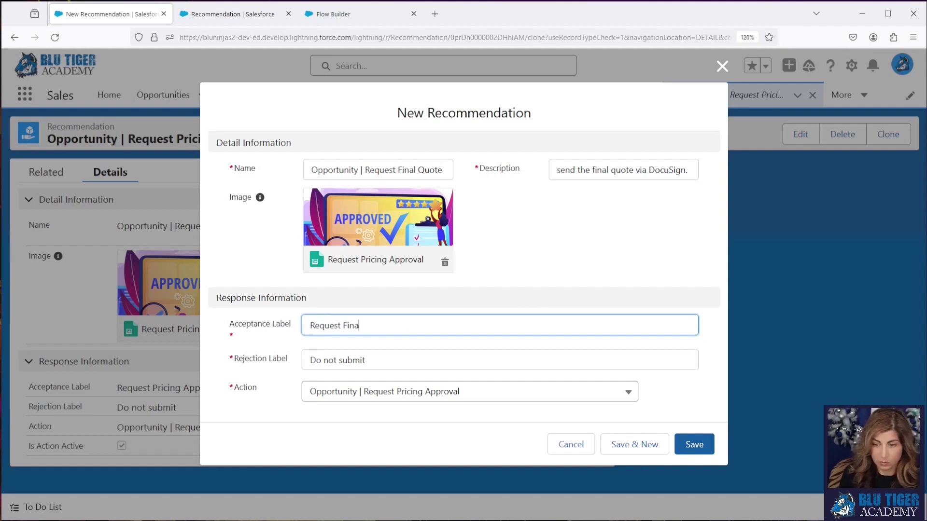
pyautogui.write('l Quote')
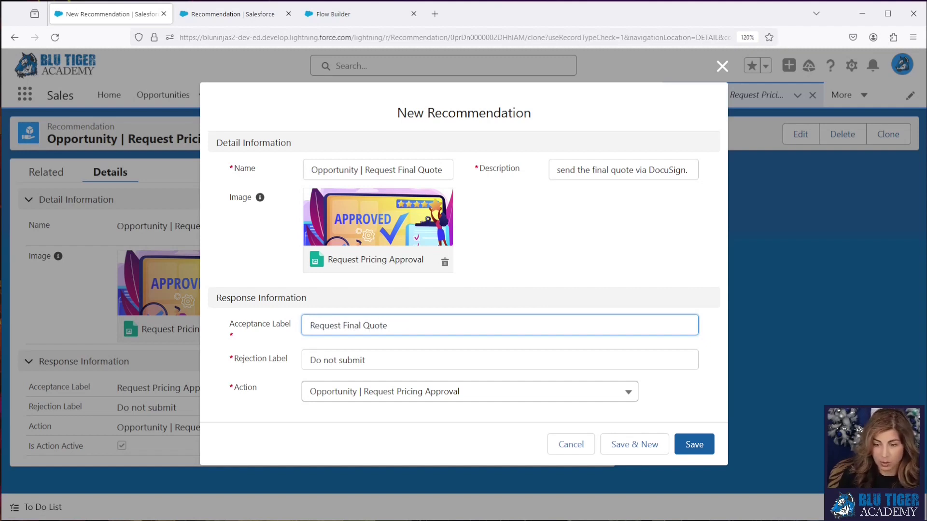
pyautogui.click(422, 392)
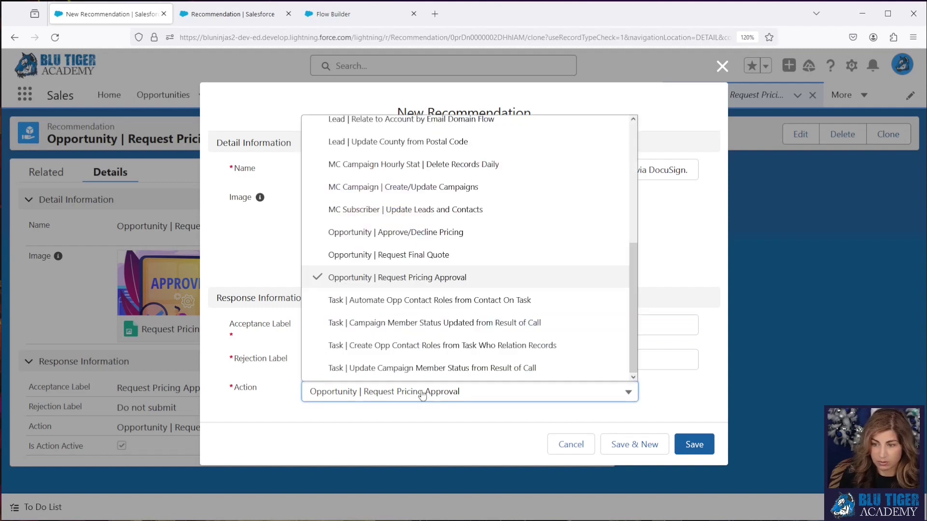
pyautogui.click(416, 256)
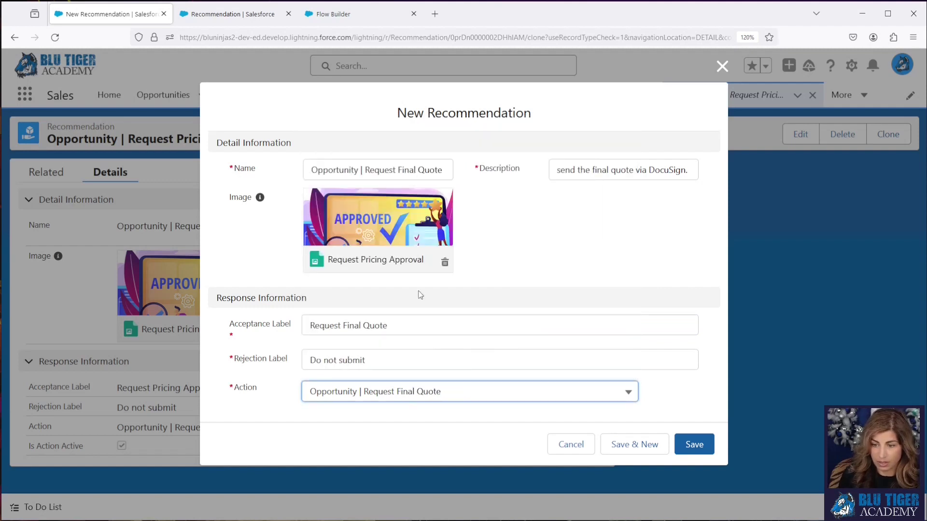
pyautogui.click(489, 268)
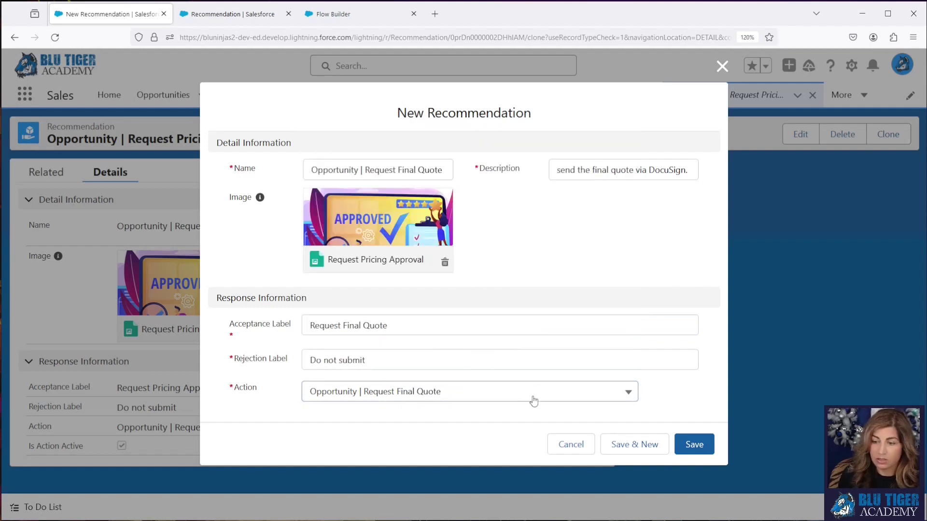
pyautogui.click(692, 448)
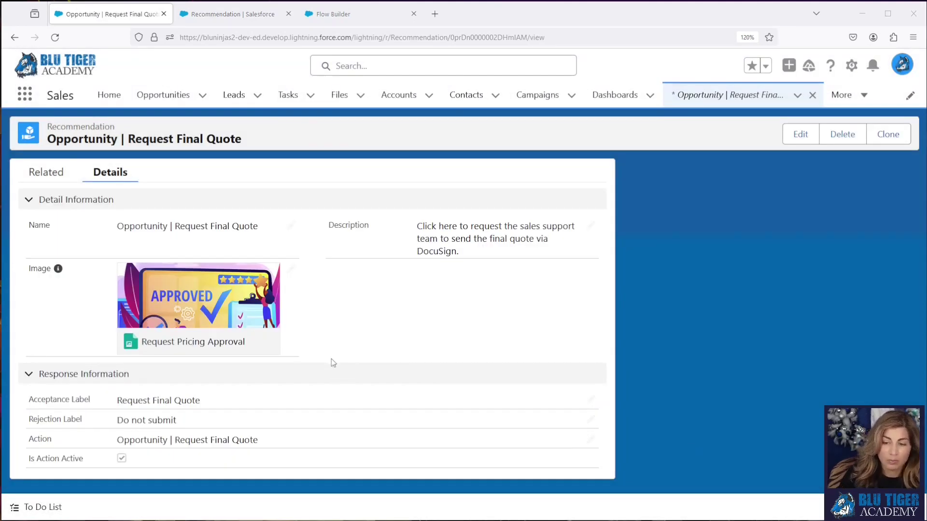
pyautogui.click(292, 270)
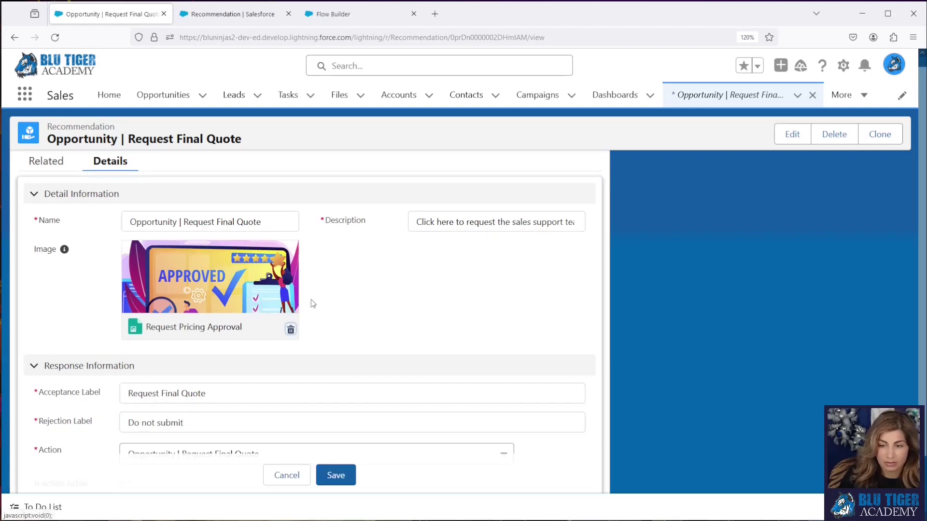
pyautogui.click(290, 332)
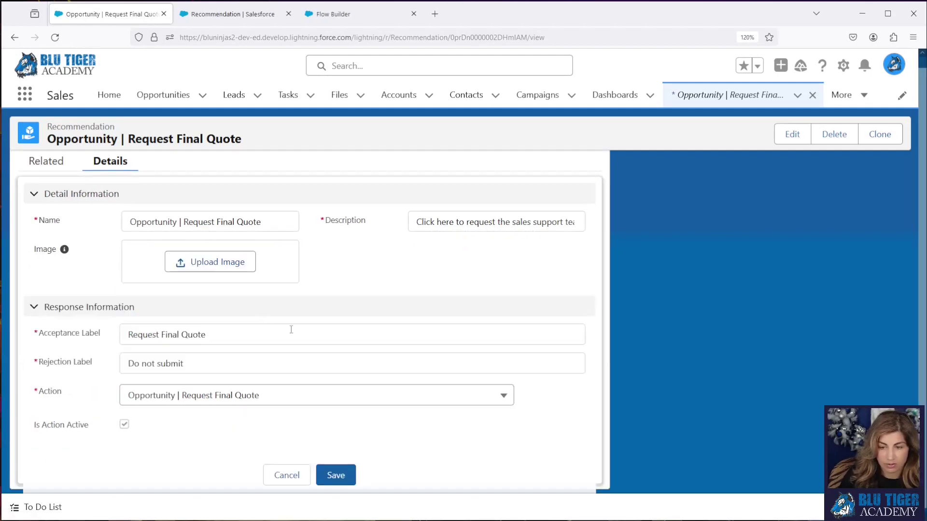
pyautogui.click(232, 264)
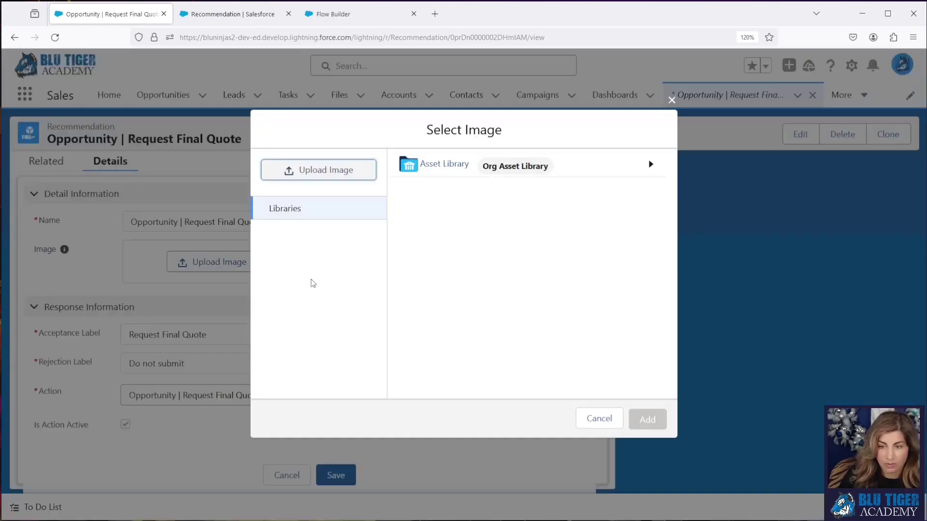
pyautogui.click(324, 180)
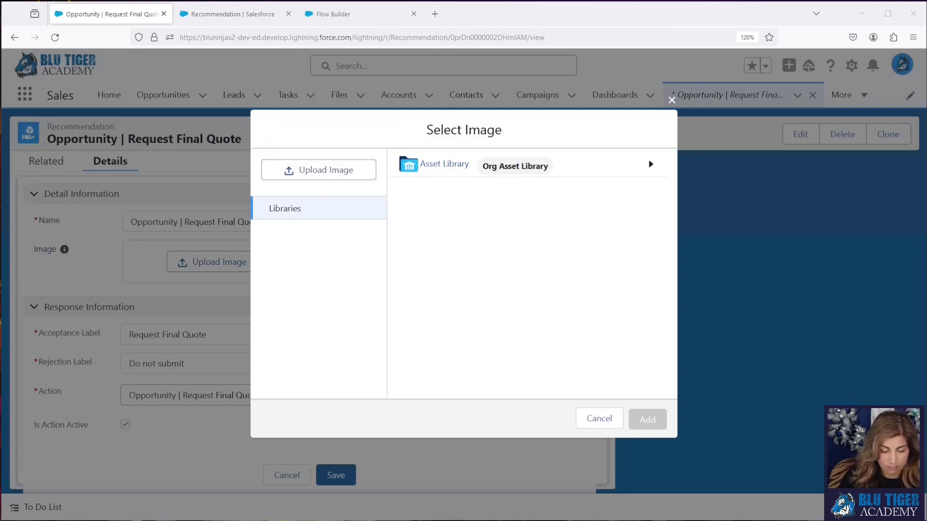
pyautogui.press('Return')
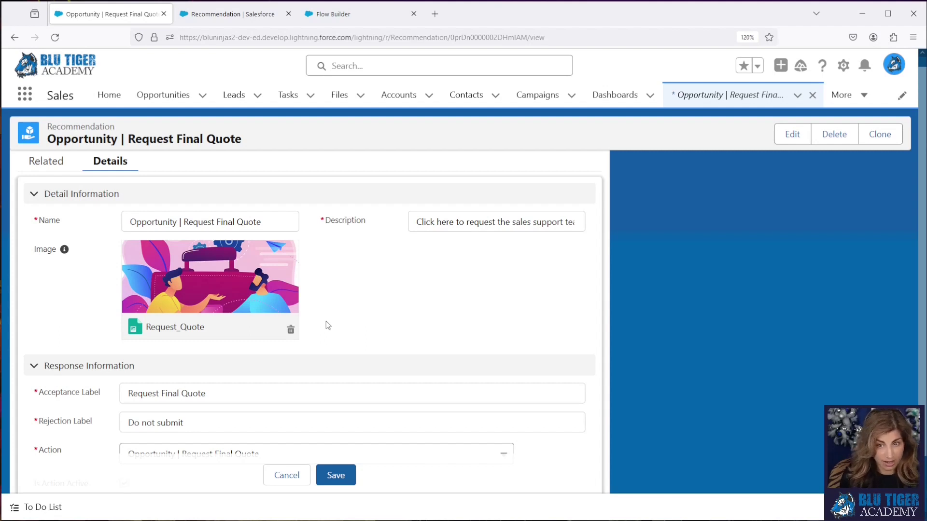
pyautogui.click(291, 476)
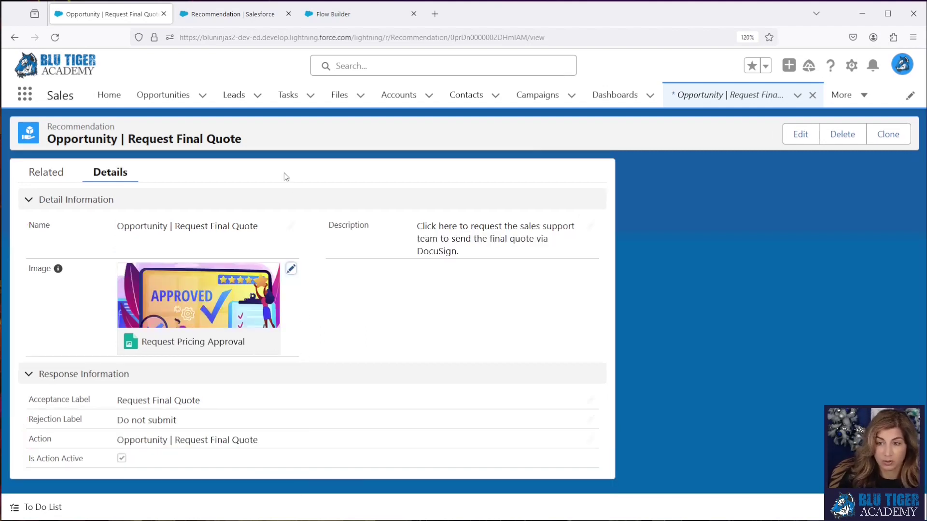
# - Open Files in a new tab and delete the Request Quote file
pyautogui.rightClick(334, 100)
pyautogui.click(365, 106)
pyautogui.click(219, 14)
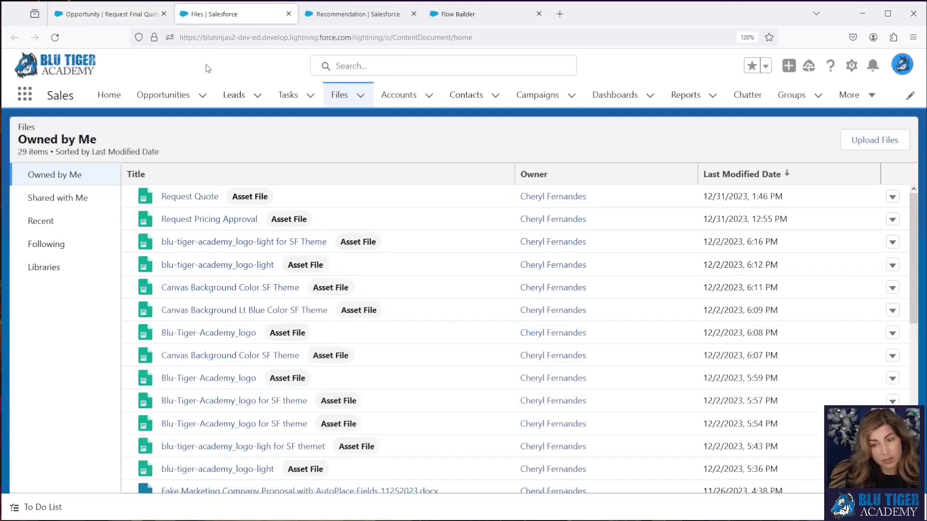
pyautogui.click(892, 200)
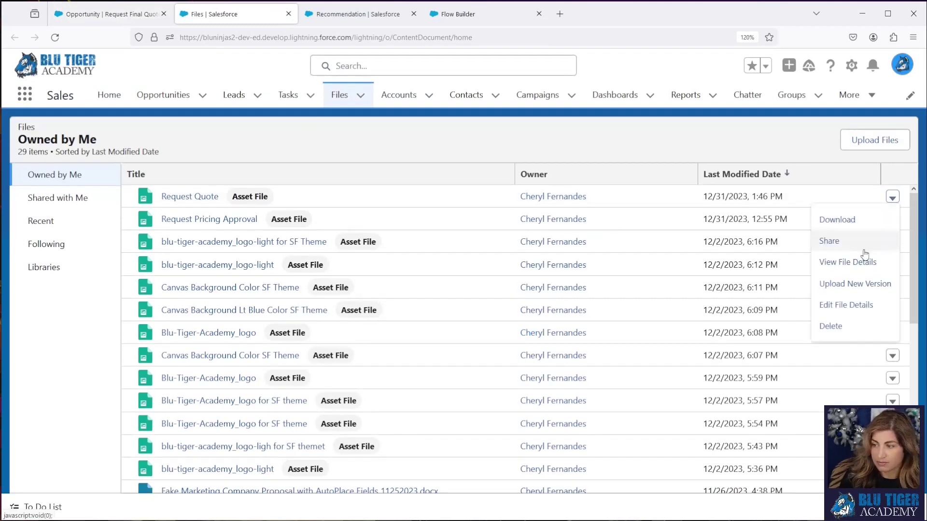
pyautogui.click(855, 326)
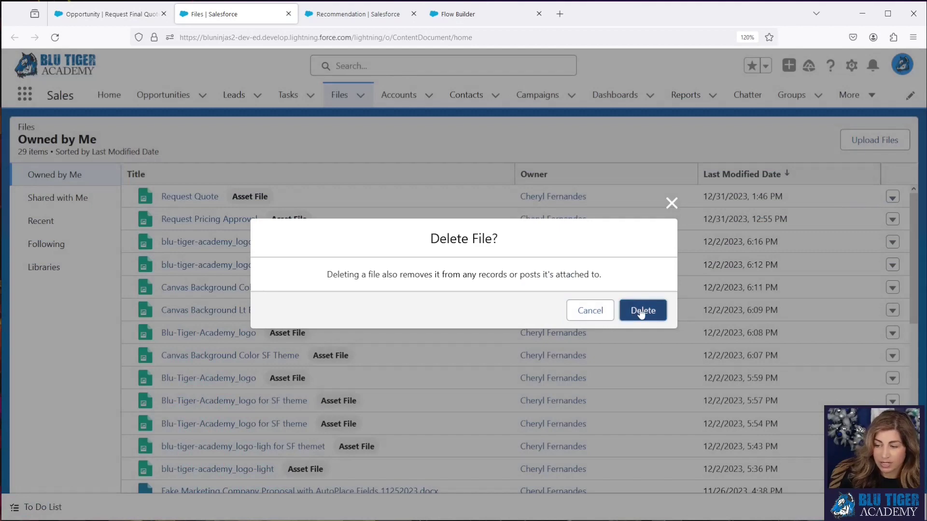
pyautogui.click(641, 310)
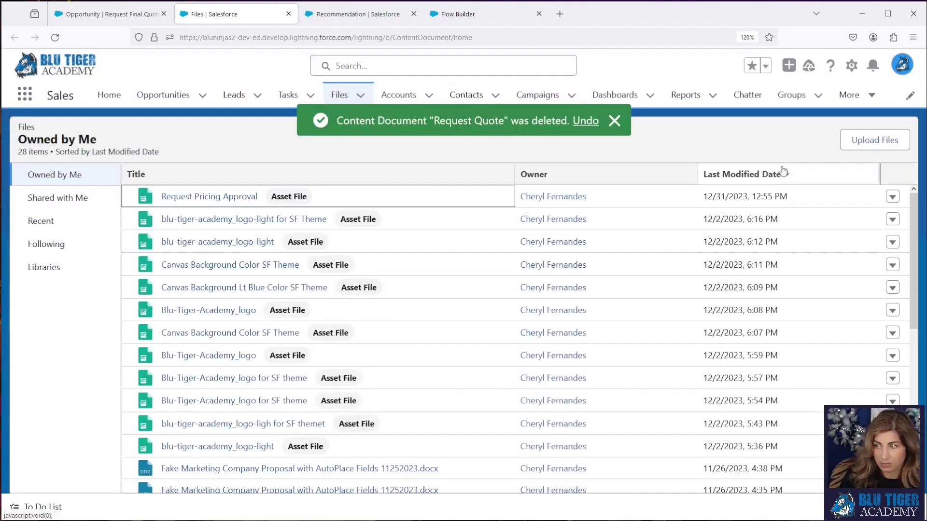
# - Upload the Request Quote image to the Asset Library, shared with guest and org users
pyautogui.click(61, 267)
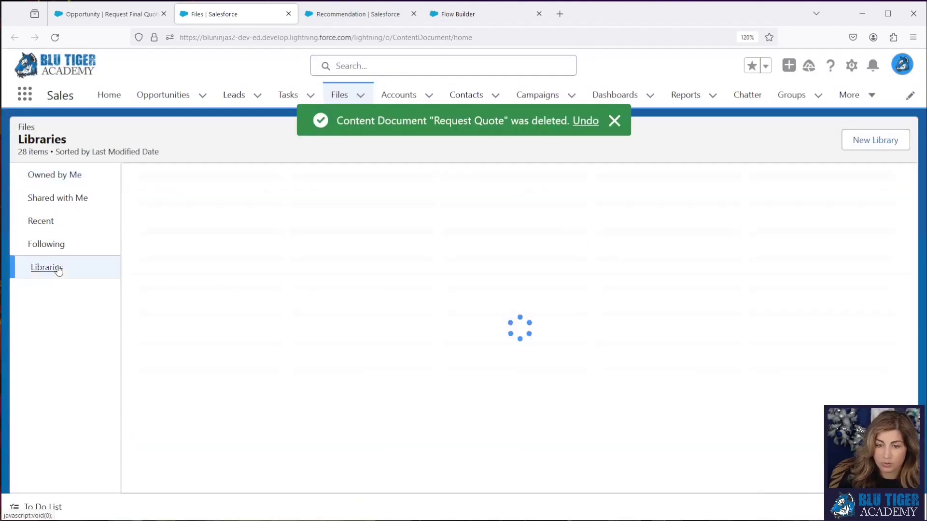
pyautogui.click(192, 200)
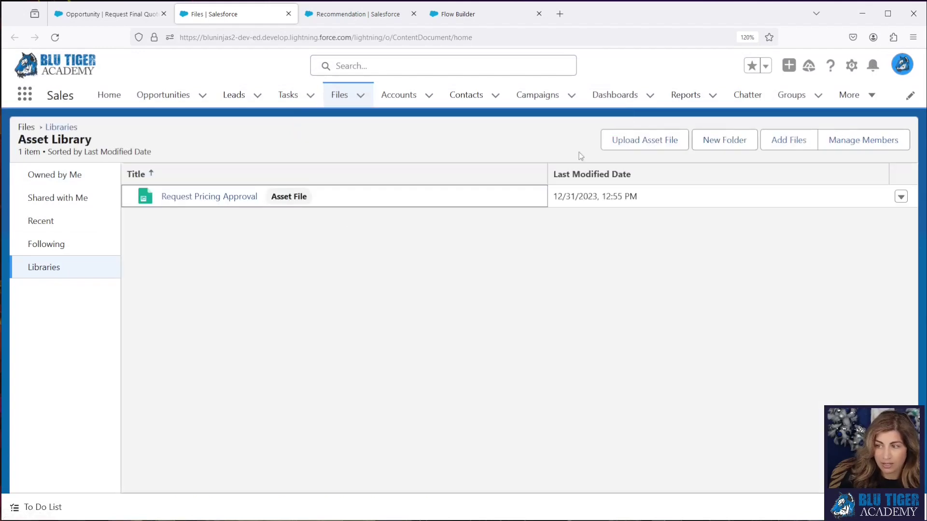
pyautogui.click(623, 144)
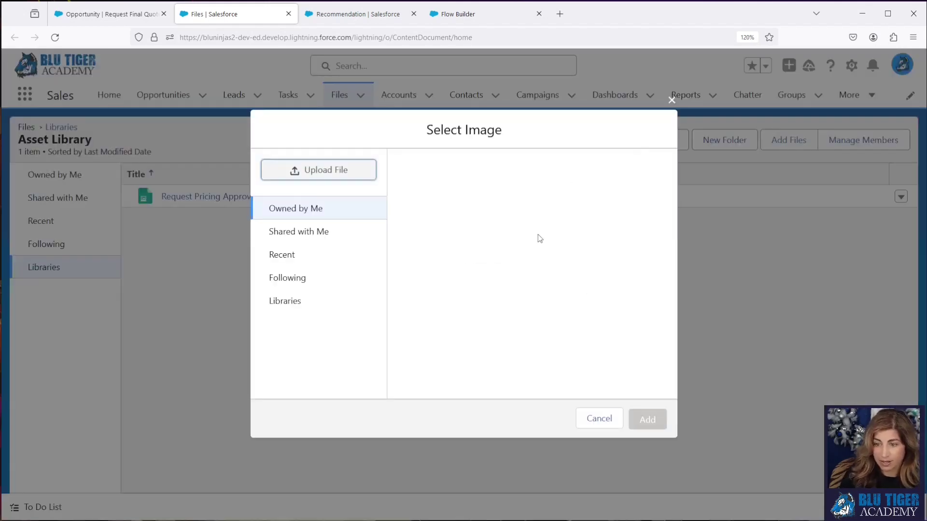
pyautogui.click(328, 174)
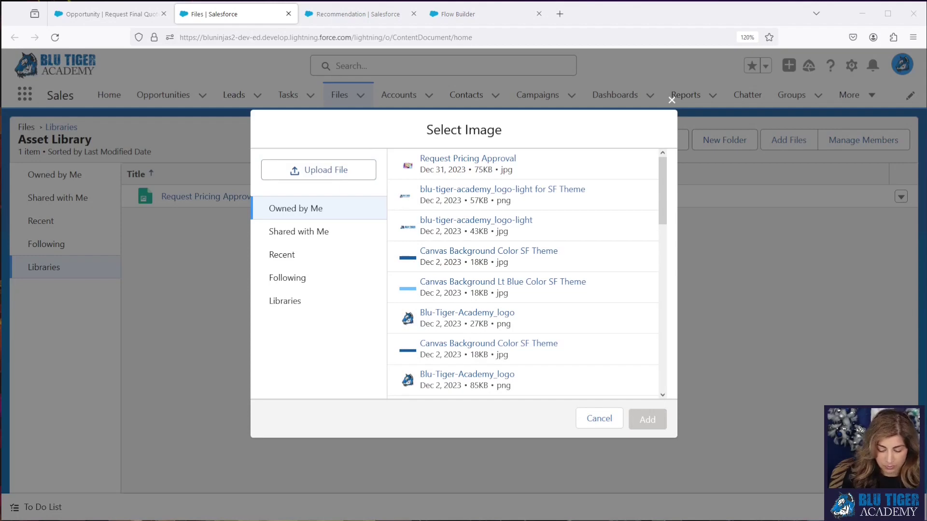
pyautogui.press('Return')
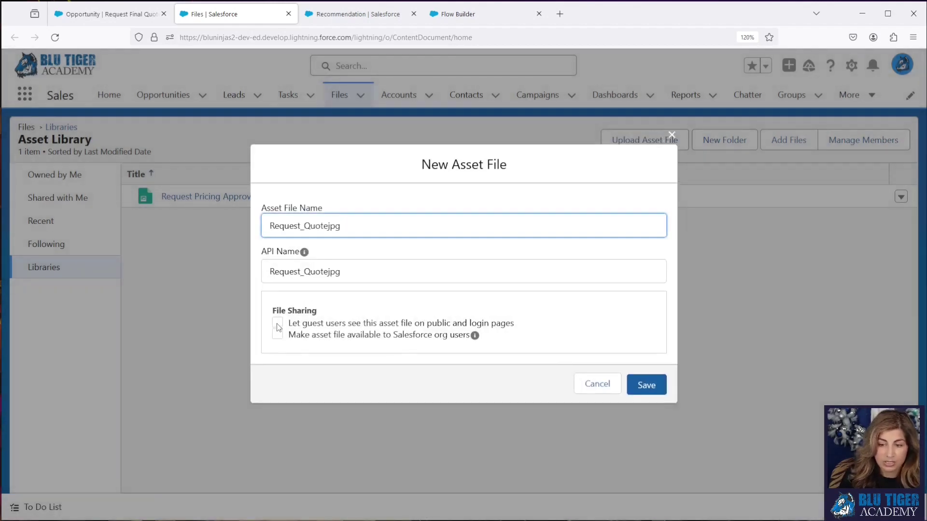
pyautogui.click(277, 323)
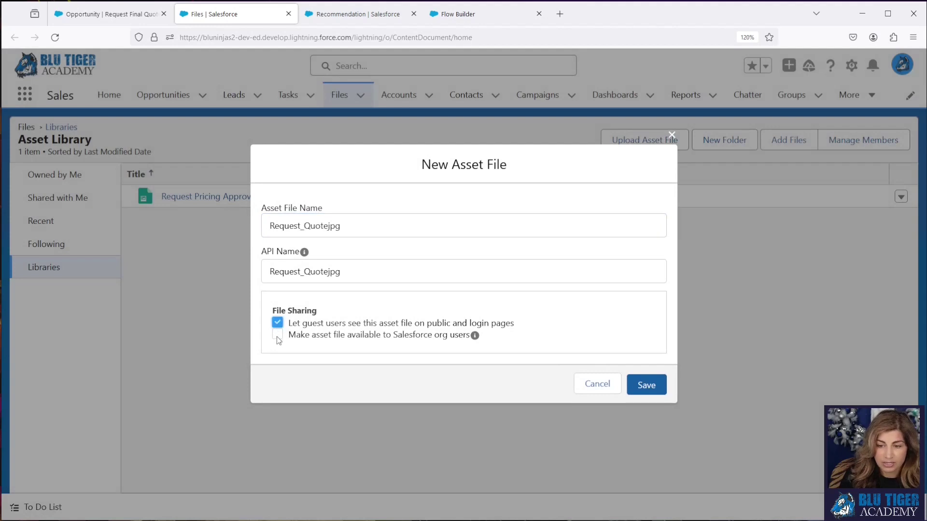
pyautogui.click(277, 336)
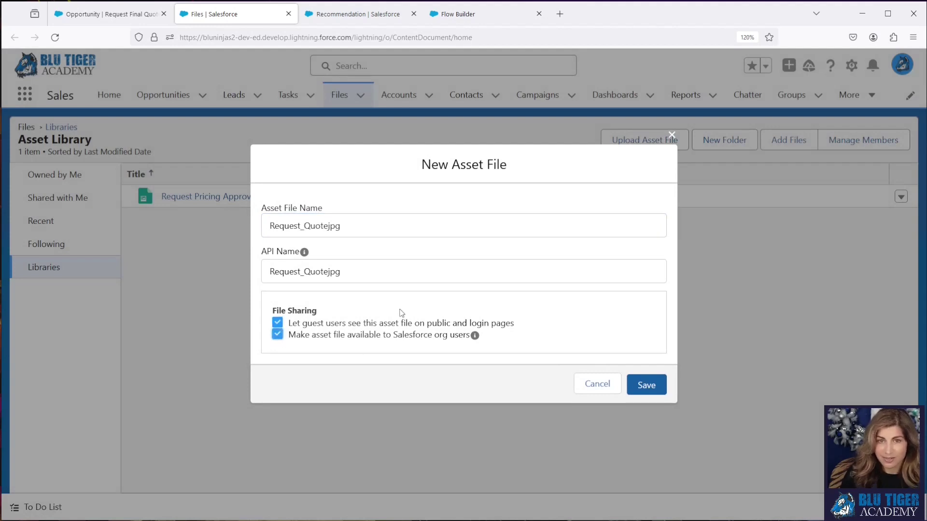
pyautogui.click(652, 385)
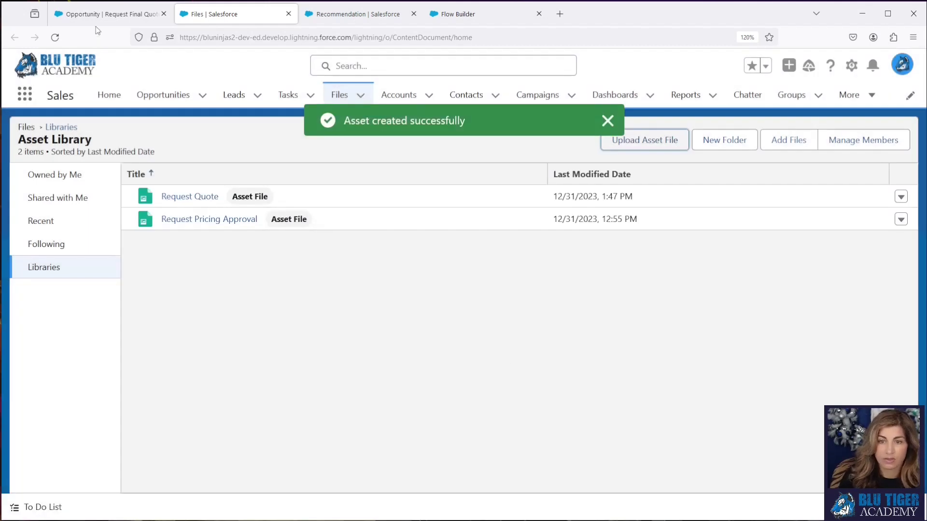
# - Replace the Request Final Quote recommendation's image with the Request Quote asset and save
pyautogui.click(109, 13)
pyautogui.click(290, 268)
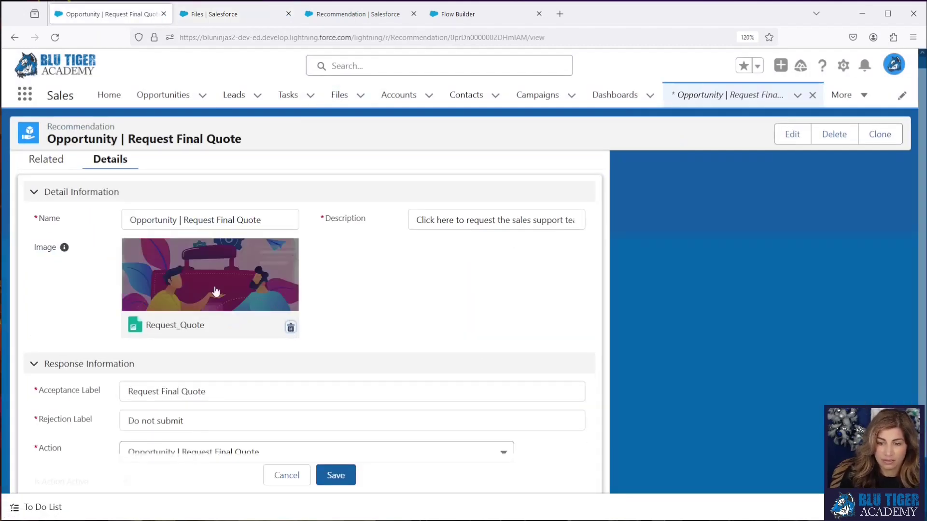
pyautogui.click(290, 328)
pyautogui.click(234, 271)
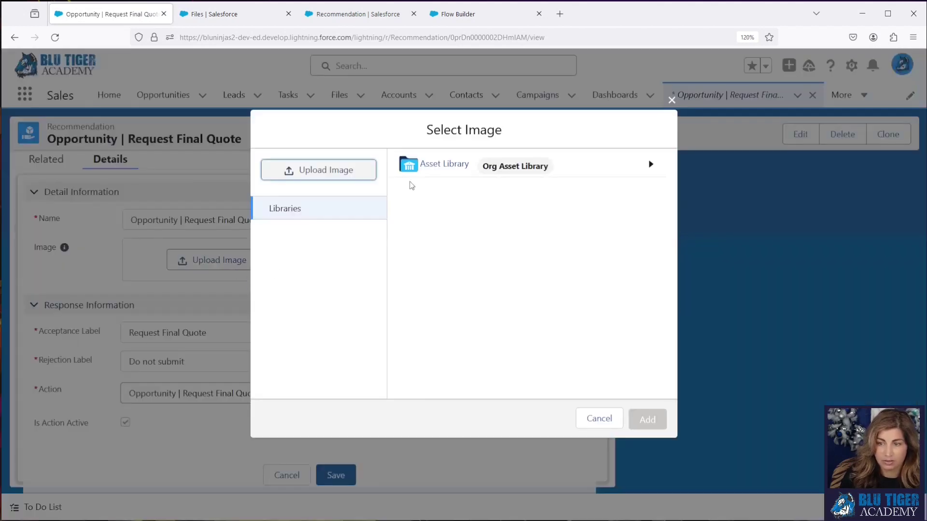
pyautogui.click(424, 166)
pyautogui.click(448, 186)
pyautogui.click(647, 420)
pyautogui.click(347, 478)
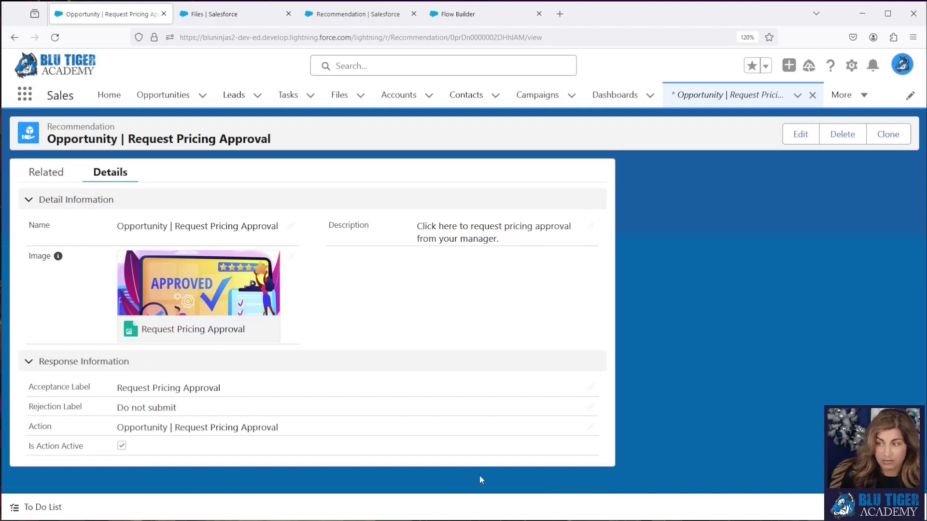
# - Clone the recommendation and replace its name and description with the pricing-approval text
pyautogui.click(888, 134)
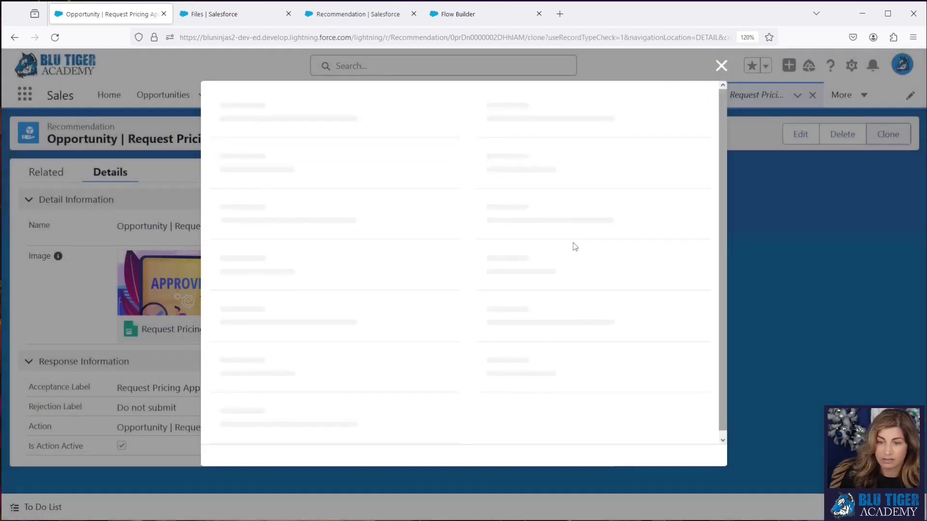
pyautogui.tripleClick(417, 166)
pyautogui.write('Opportunity | Approve/Decline Pricing')
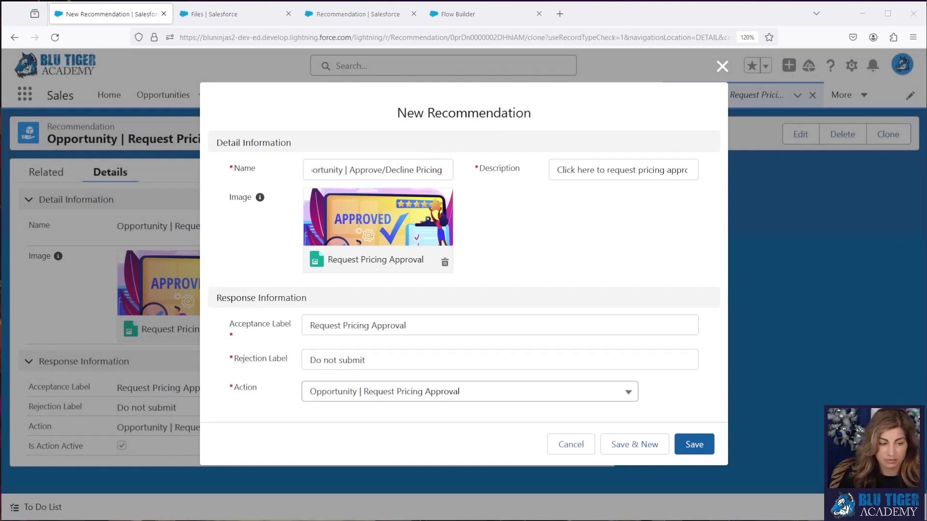
pyautogui.click(644, 172)
pyautogui.hotkey('ctrl', 'a')
pyautogui.press('BackSpace')
pyautogui.hotkey('ctrl', 'v')
# - Set acceptance label Approve/Decline Pricing, pick the Approve/Decline Pricing action, and save
pyautogui.click(420, 327)
pyautogui.moveTo(424, 326); pyautogui.dragTo(293, 325)
pyautogui.write('Ap')
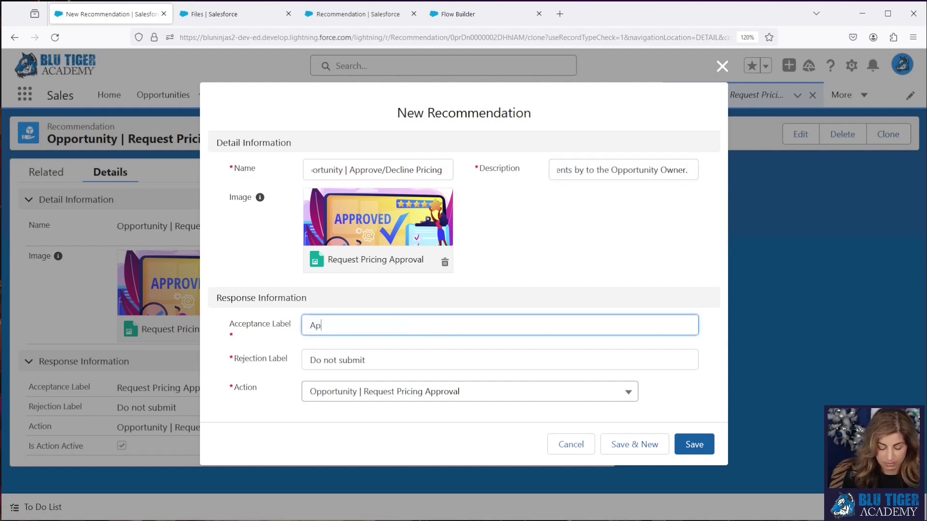
pyautogui.write('prove/Decline ')
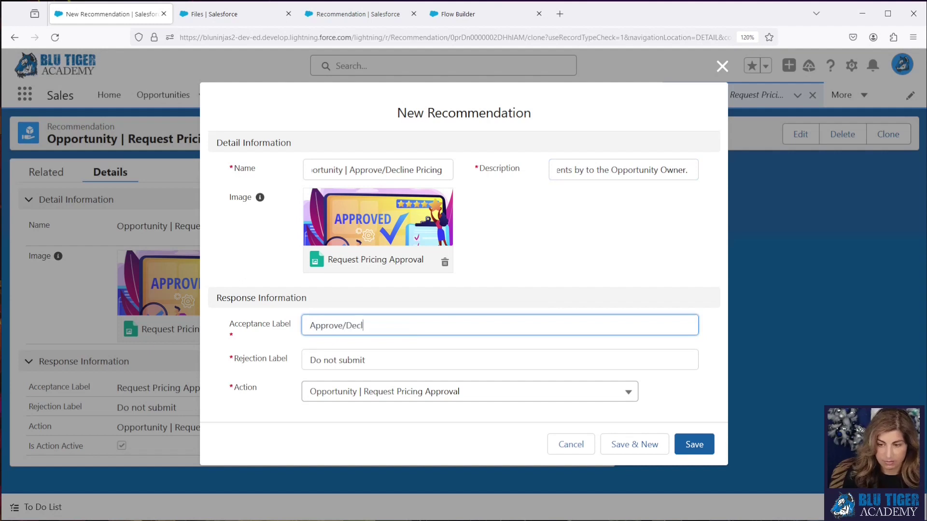
pyautogui.write('Pricing')
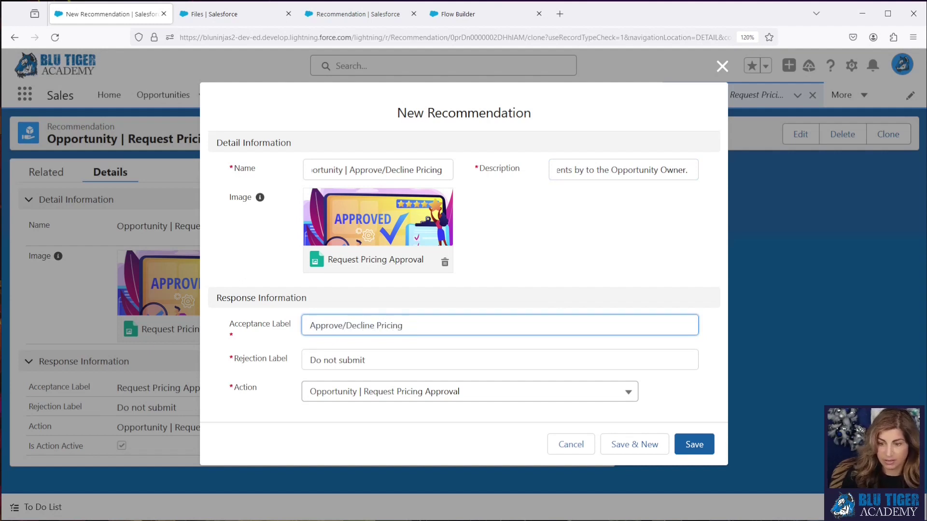
pyautogui.click(404, 395)
pyautogui.click(403, 325)
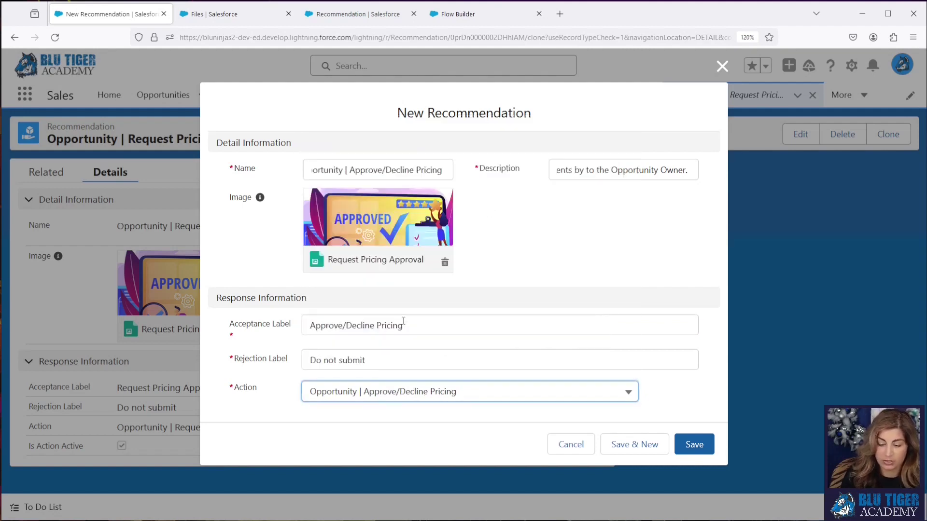
pyautogui.click(693, 446)
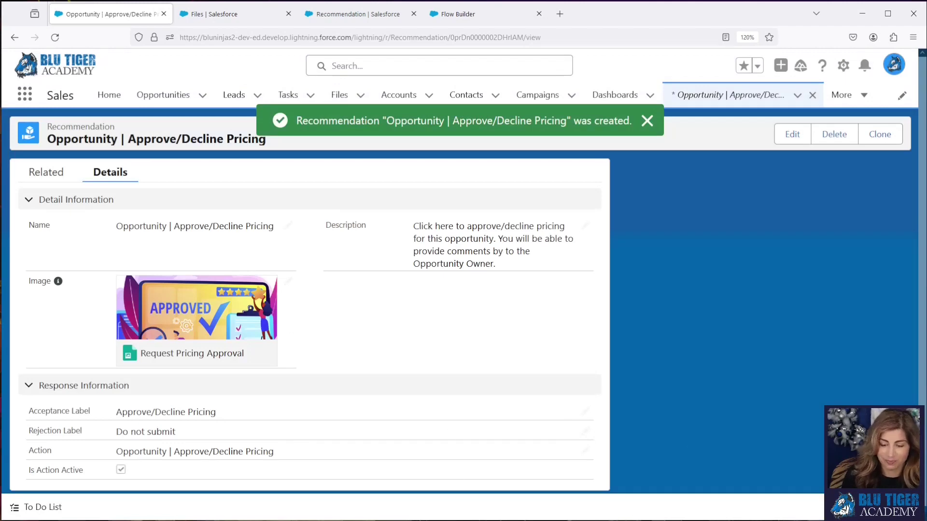
# - Add a Get Records element after Start, labelled Get Recommendations
pyautogui.click(479, 19)
pyautogui.click(361, 208)
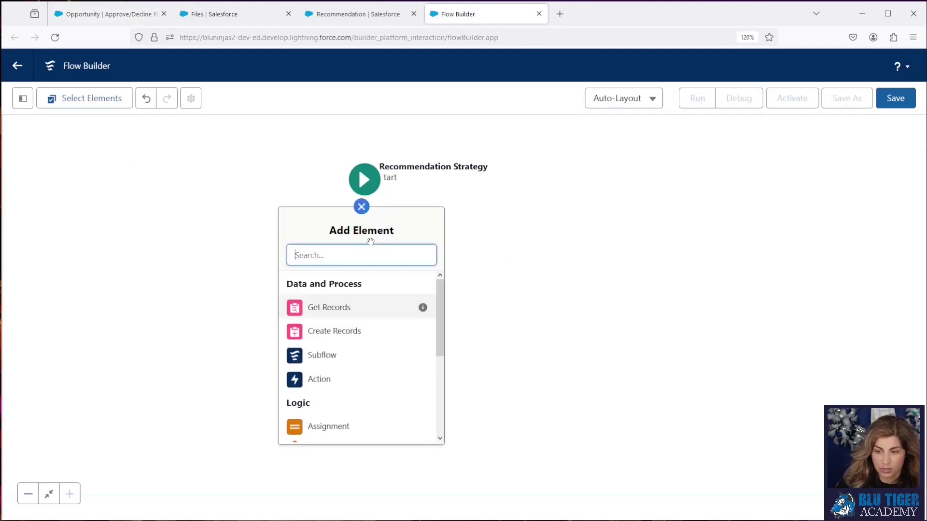
pyautogui.write('get')
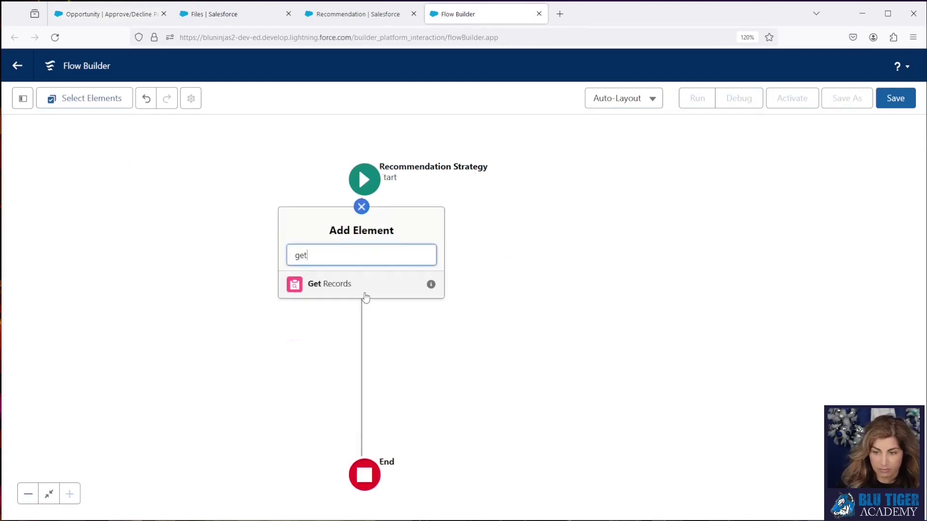
pyautogui.click(362, 284)
pyautogui.write('Ger')
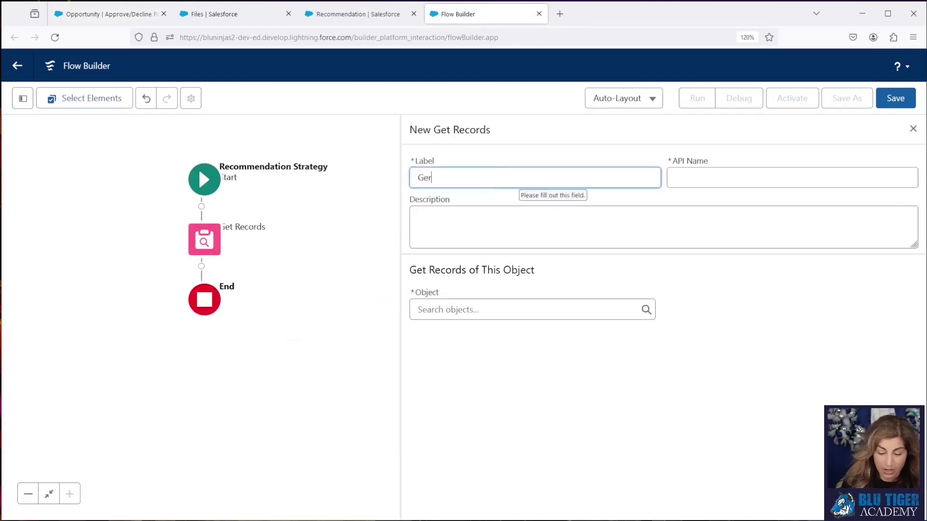
pyautogui.write(' Recommendations')
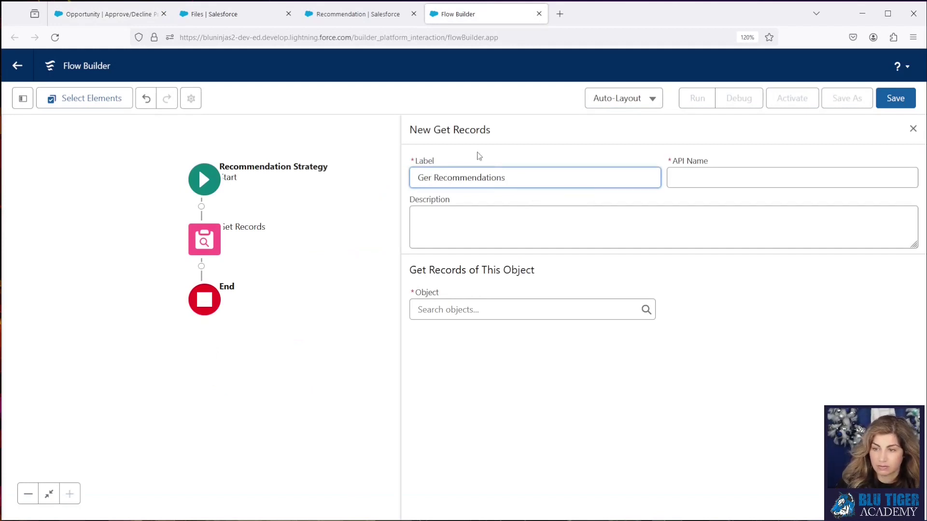
pyautogui.click(438, 177)
pyautogui.press('BackSpace')
pyautogui.write('t')
pyautogui.press('Tab')
# - Fetch all Recommendation records whose Name Starts With 'Opportunity'
pyautogui.click(458, 315)
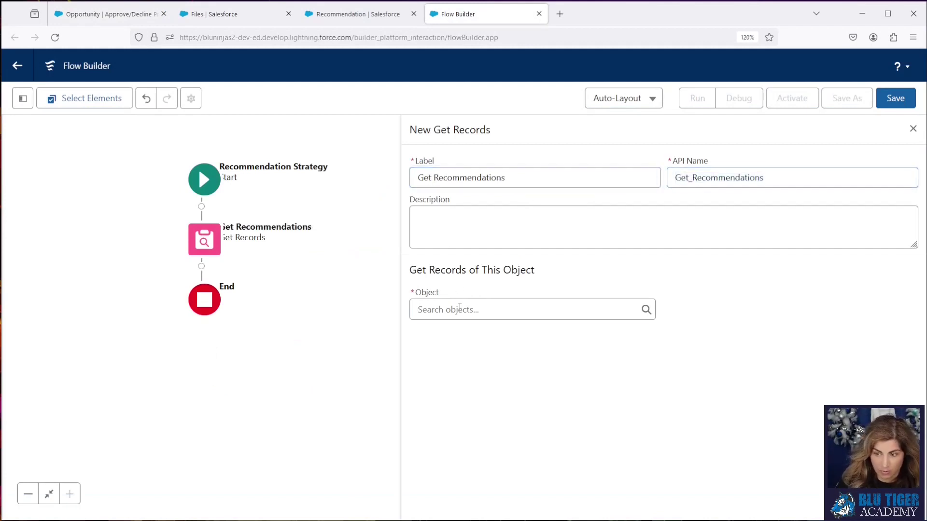
pyautogui.write('recomme')
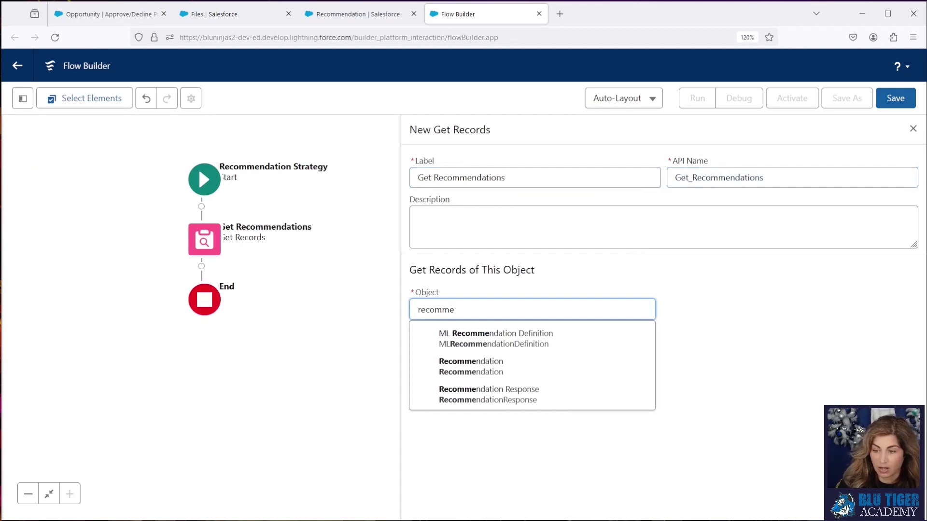
pyautogui.click(466, 361)
pyautogui.scroll(-2, 468, 406)
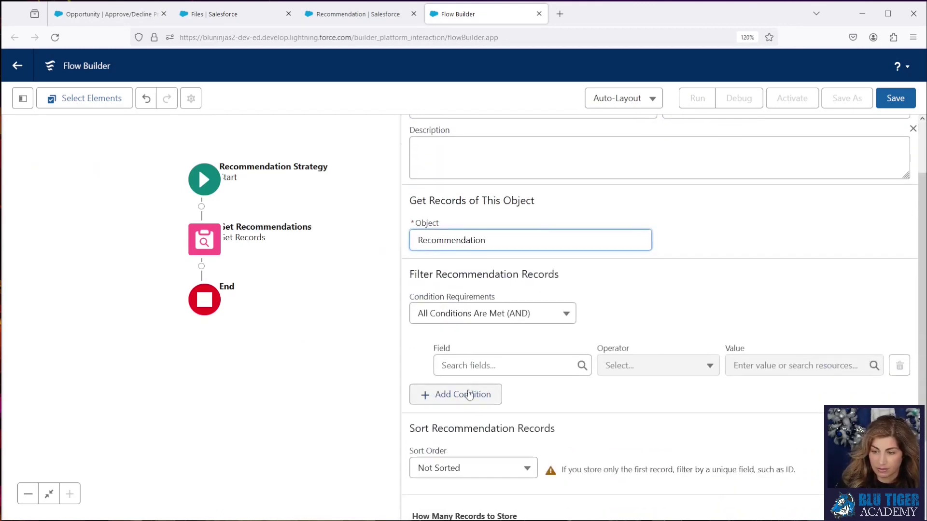
pyautogui.click(466, 366)
pyautogui.write('Name')
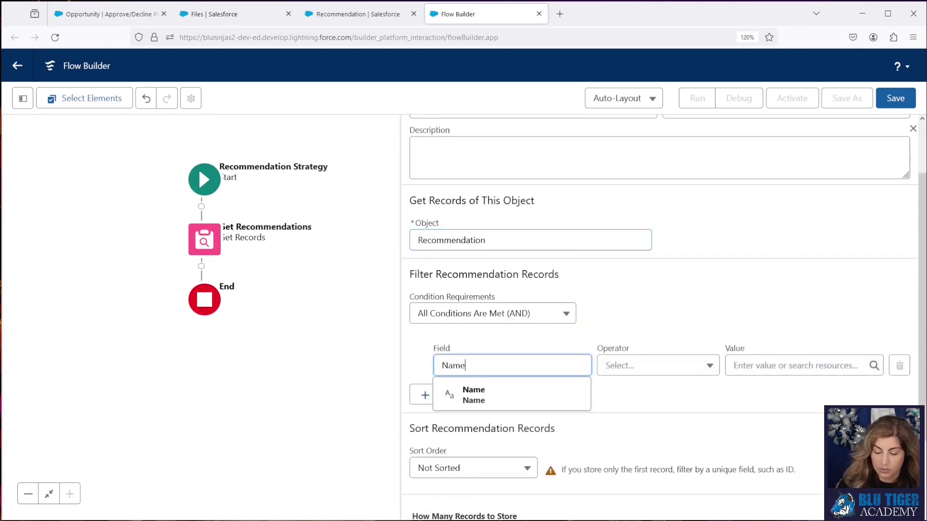
pyautogui.click(498, 391)
pyautogui.click(688, 371)
pyautogui.click(645, 229)
pyautogui.click(787, 364)
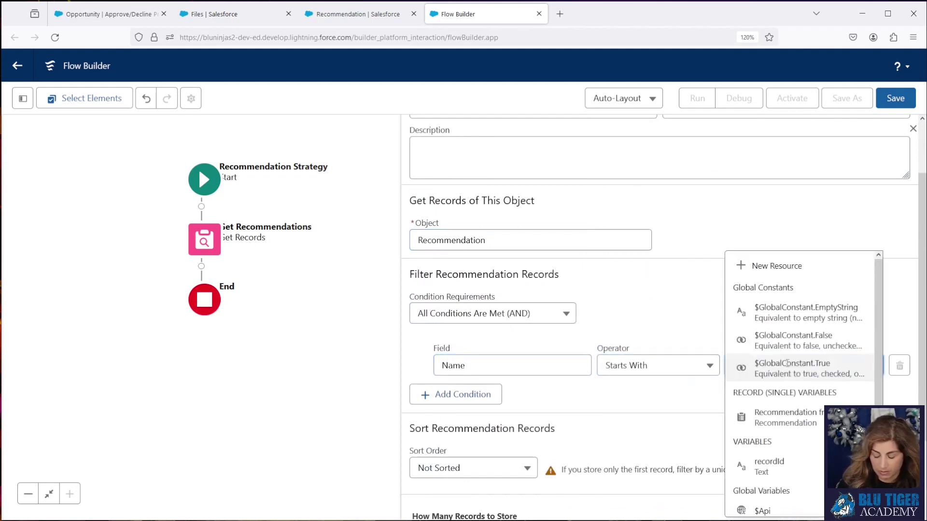
pyautogui.write('Opportunity')
pyautogui.click(698, 311)
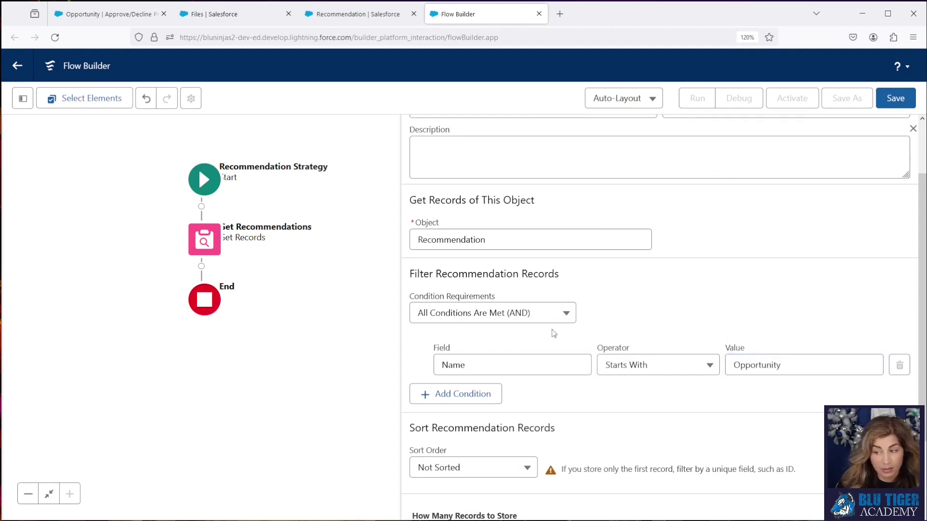
pyautogui.scroll(-3, 553, 331)
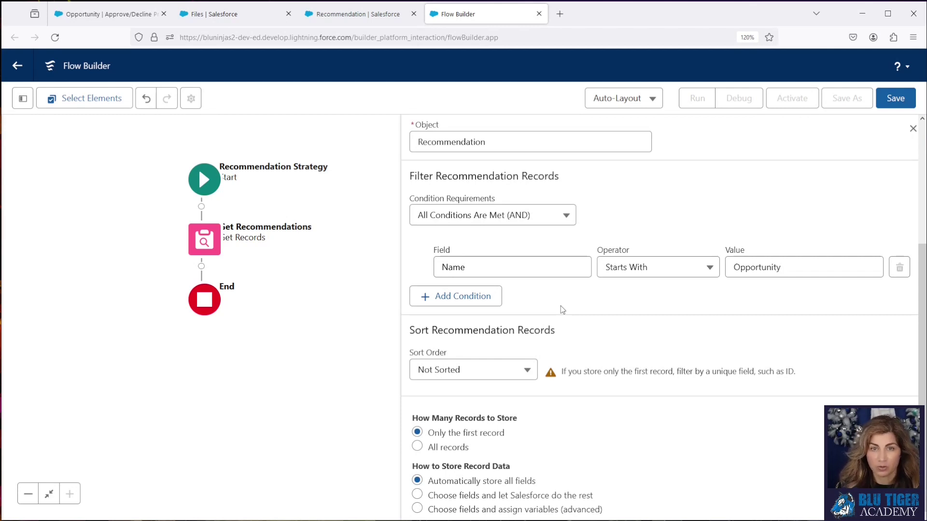
pyautogui.click(418, 448)
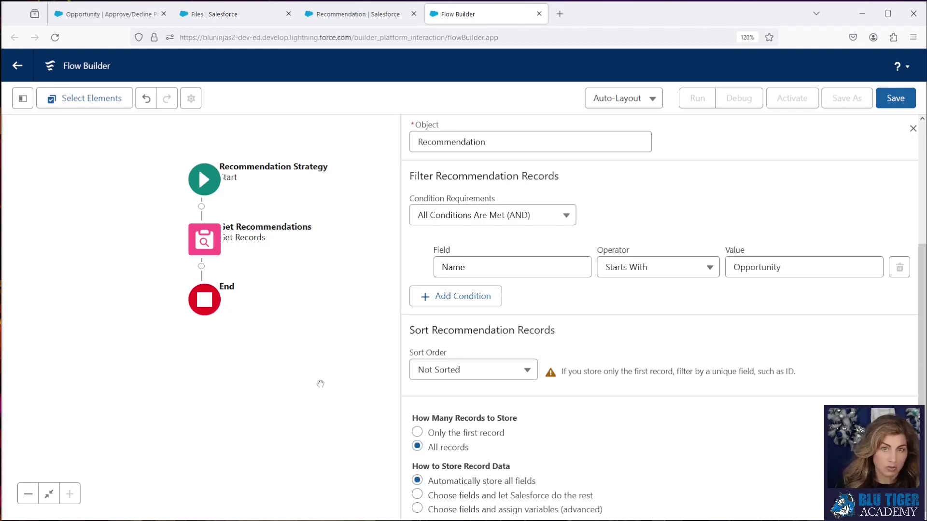
pyautogui.click(241, 260)
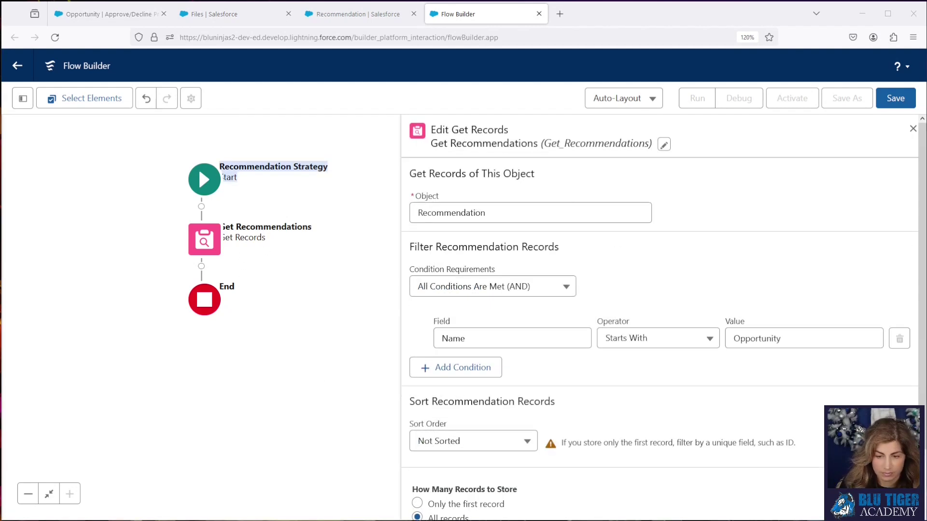
# - Add a Current User's Role decision with outcome Eastern Sales Team matching the role Name
pyautogui.click(202, 266)
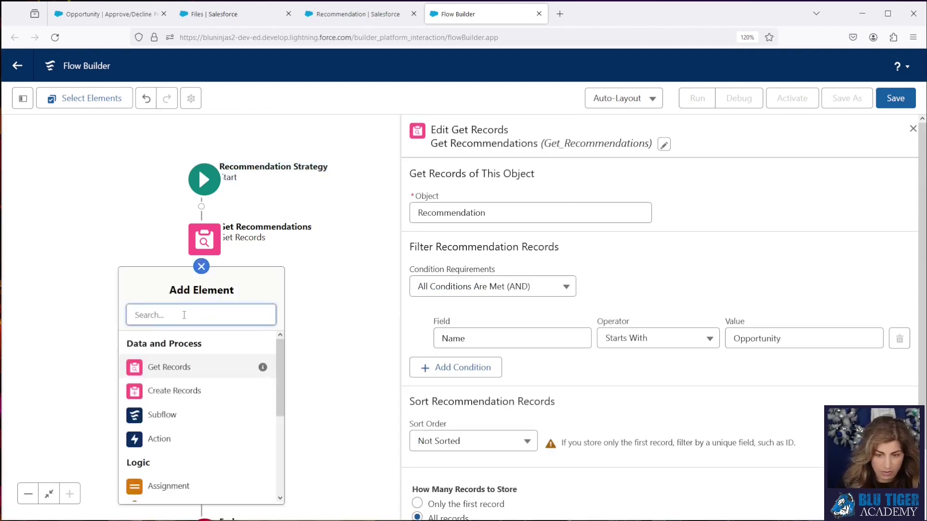
pyautogui.write('decision')
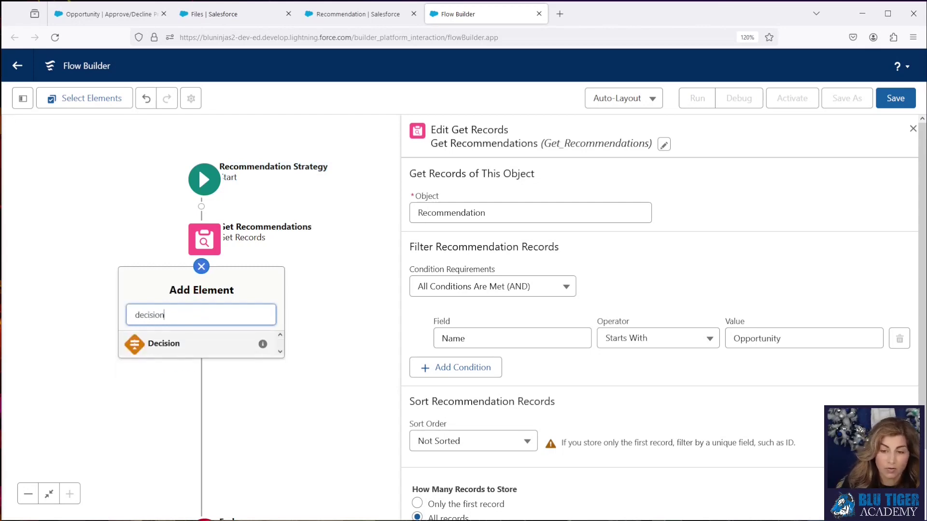
pyautogui.click(181, 345)
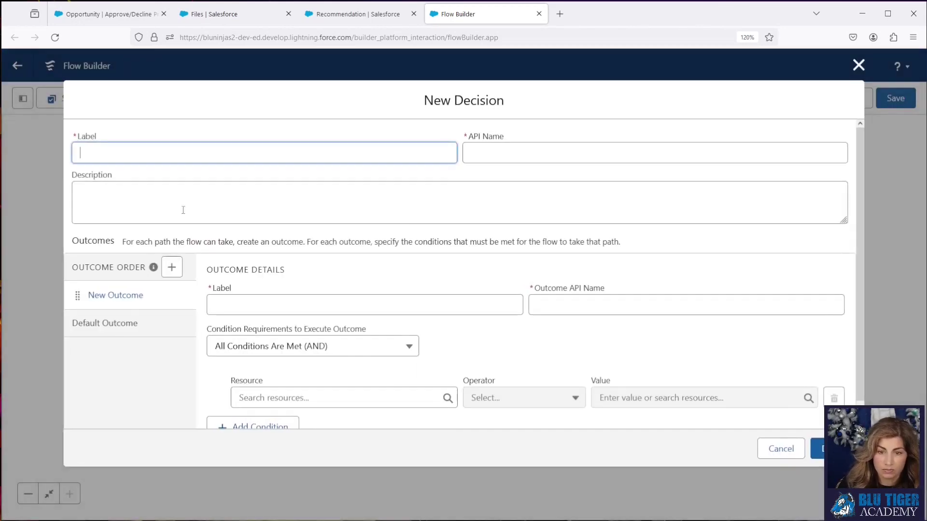
pyautogui.write("Current User's Ro")
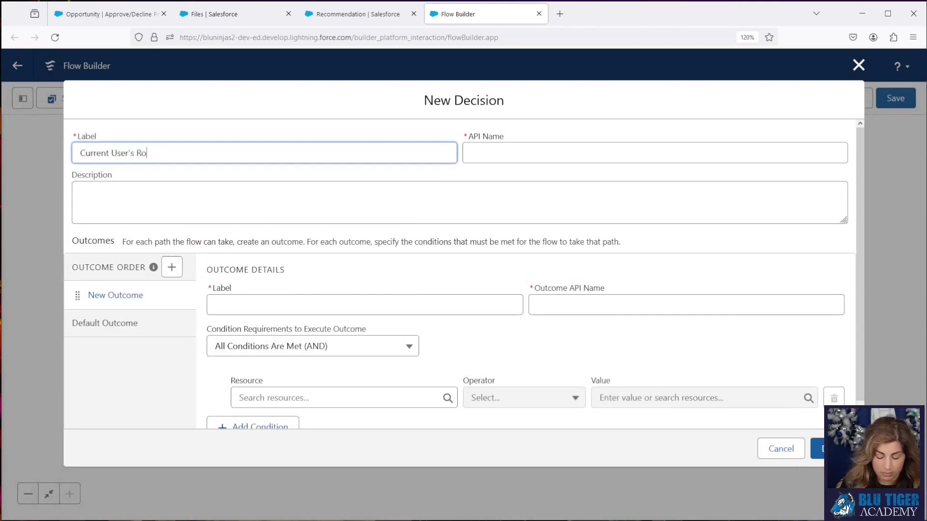
pyautogui.write('le')
pyautogui.press('Tab')
pyautogui.click(238, 306)
pyautogui.write('Eastern Sales Team')
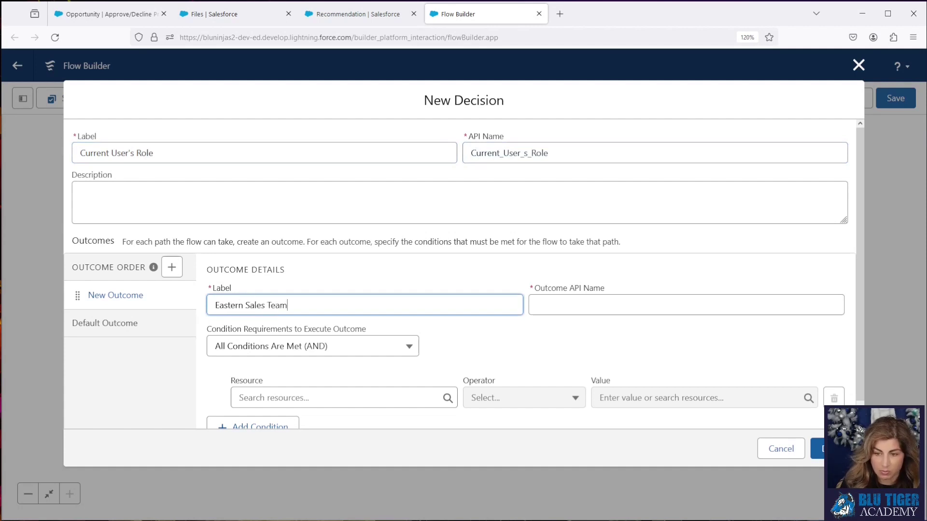
pyautogui.press('Tab')
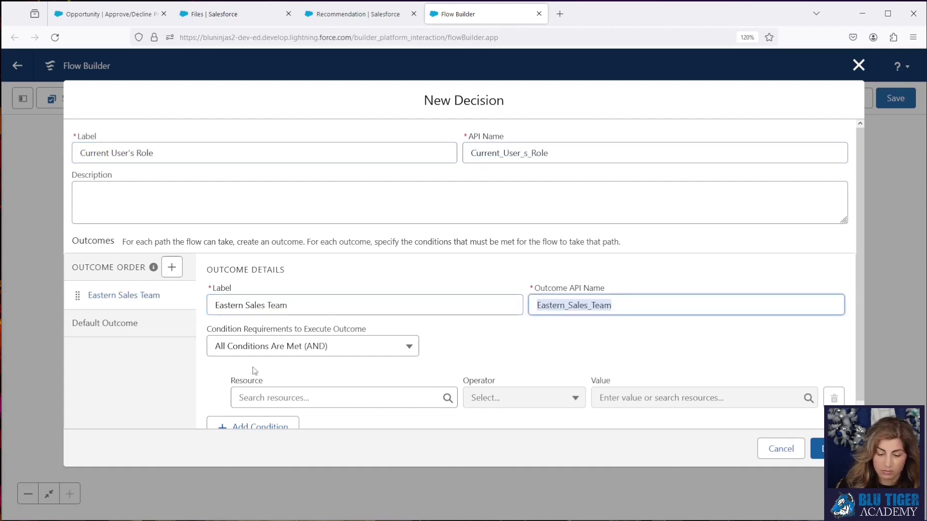
pyautogui.click(276, 397)
pyautogui.write('role')
pyautogui.click(287, 377)
pyautogui.click(286, 329)
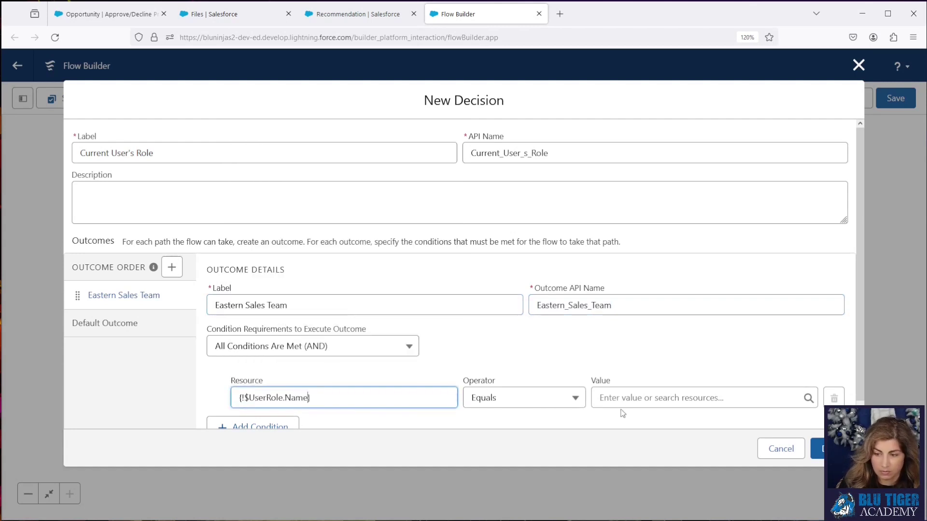
pyautogui.moveTo(417, 308); pyautogui.dragTo(197, 306)
pyautogui.hotkey('ctrl', 'c')
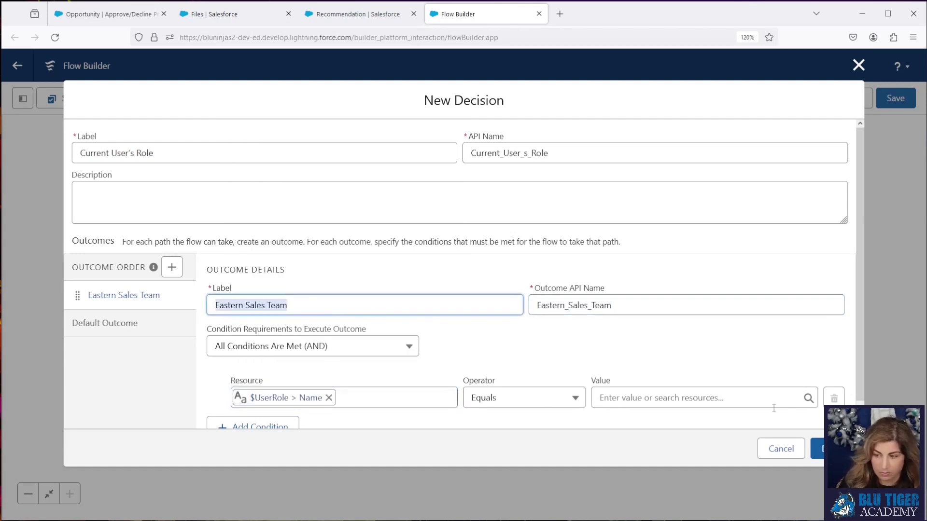
pyautogui.click(687, 398)
pyautogui.hotkey('ctrl', 'v')
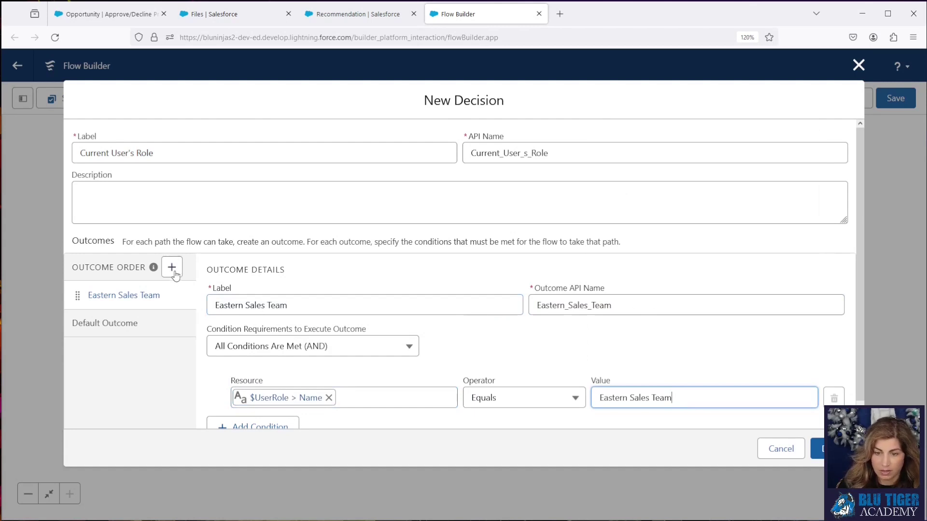
# - Add a second outcome, VP, North American Sales, testing {!$UserRole.Name}
pyautogui.click(173, 268)
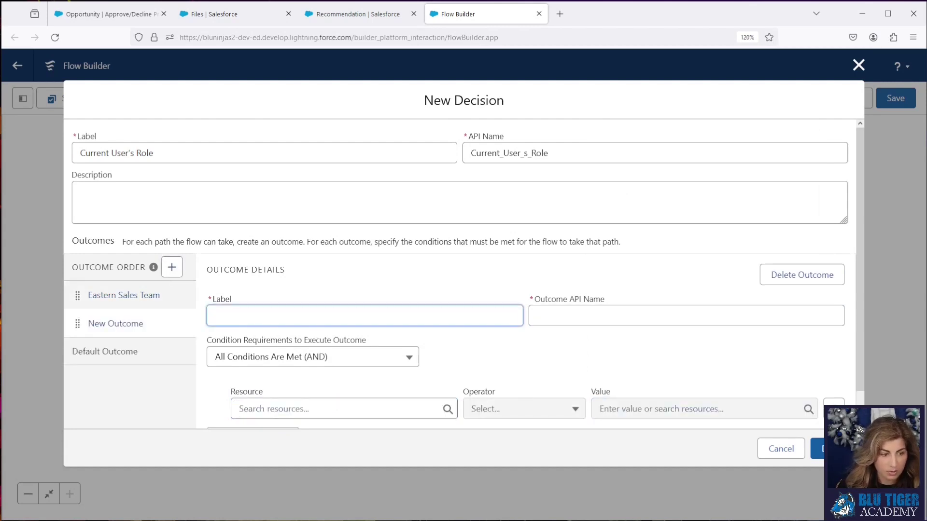
pyautogui.hotkey('alt', 'Tab')
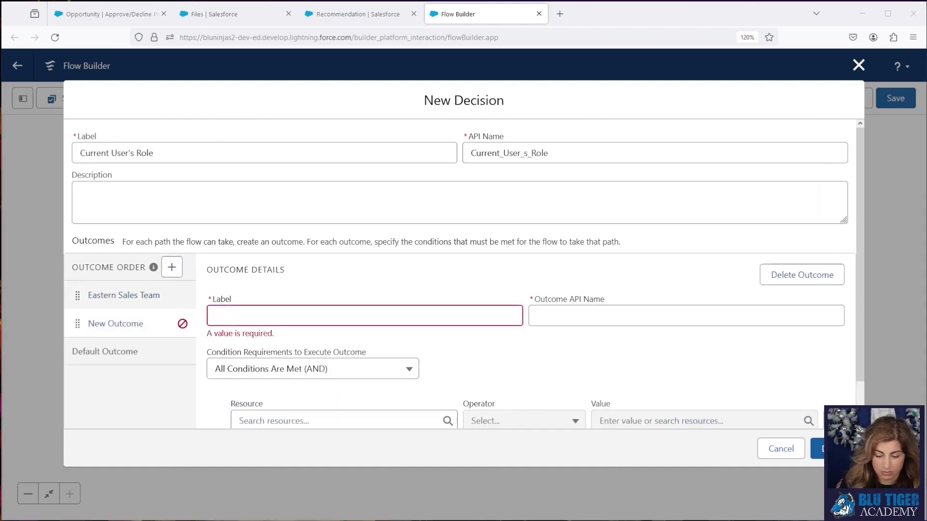
pyautogui.click(302, 314)
pyautogui.write('VP, North American Sales')
pyautogui.click(644, 319)
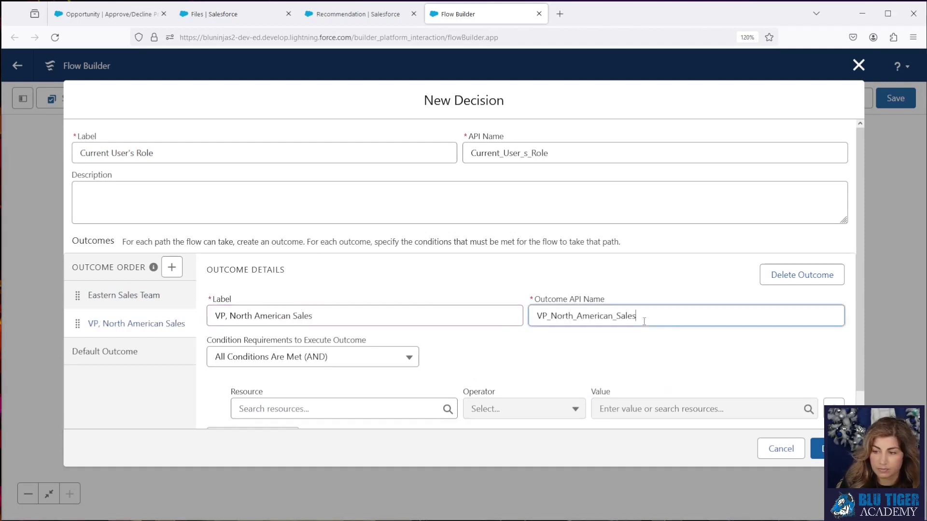
pyautogui.click(268, 408)
pyautogui.write('role')
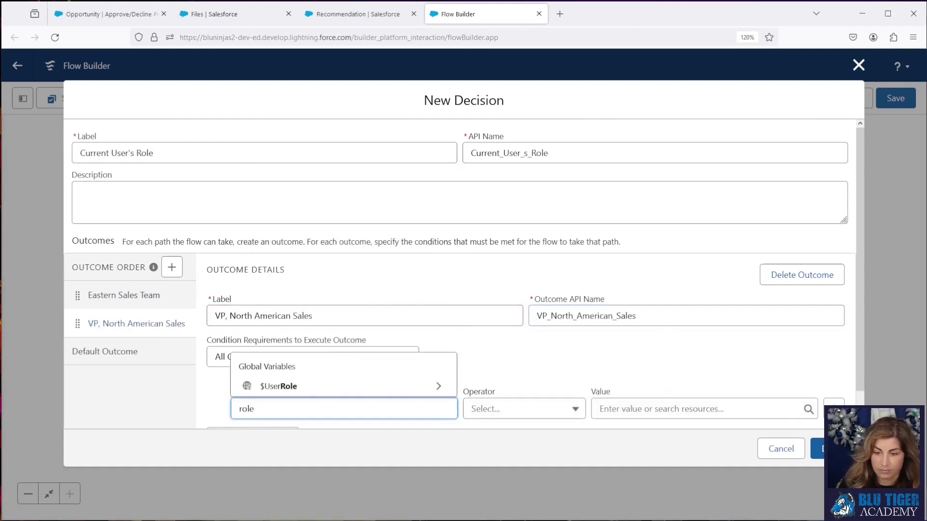
pyautogui.click(269, 386)
pyautogui.click(275, 353)
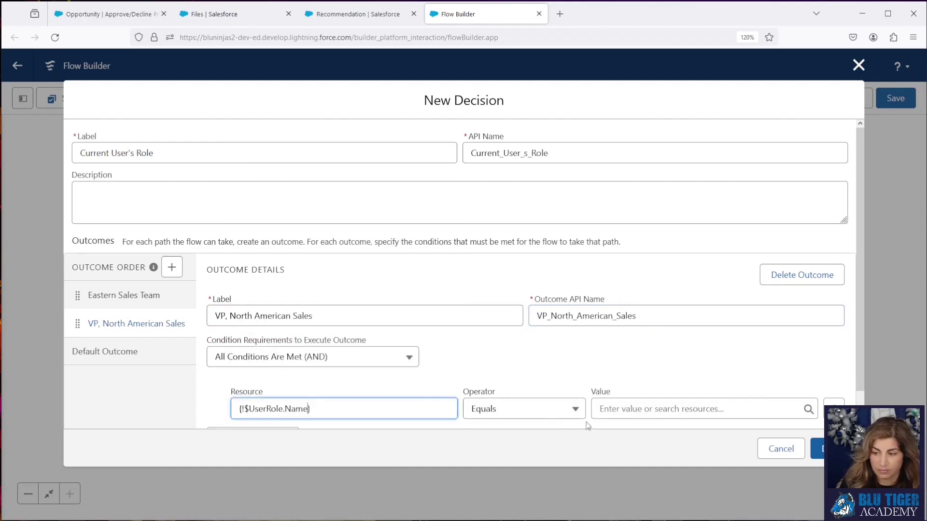
pyautogui.click(637, 409)
pyautogui.write('VP, North American Sales')
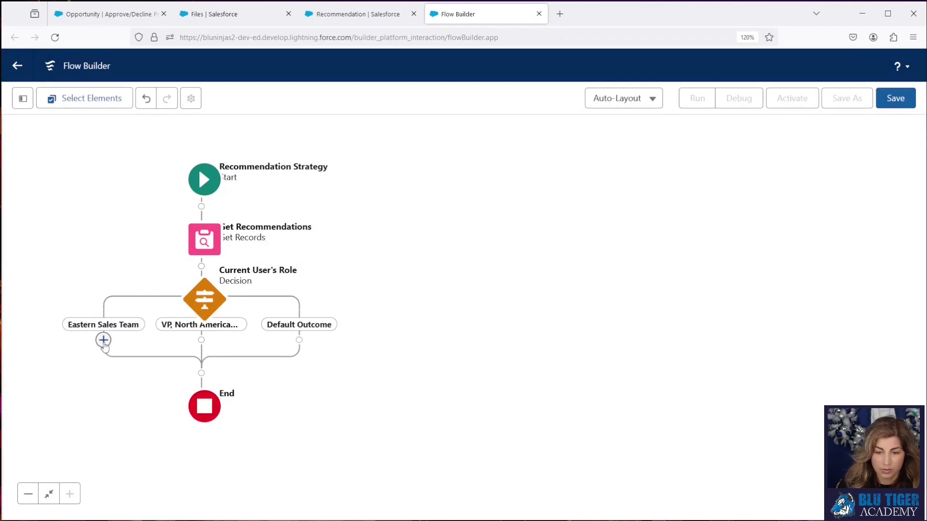
# - Add a Filter Recos Sales User collection filter on Get_Recommendations with a Name Equals condition
pyautogui.click(103, 340)
pyautogui.write('fil')
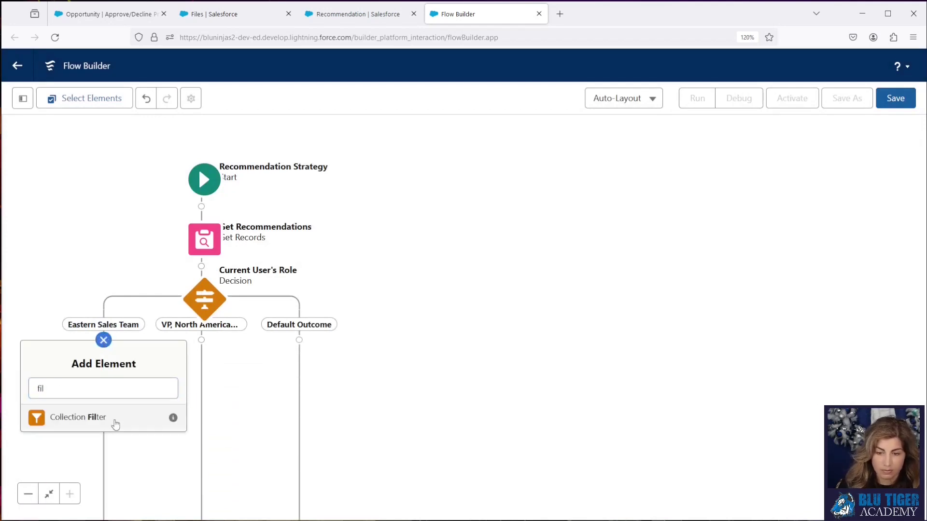
pyautogui.click(114, 420)
pyautogui.write('Fi')
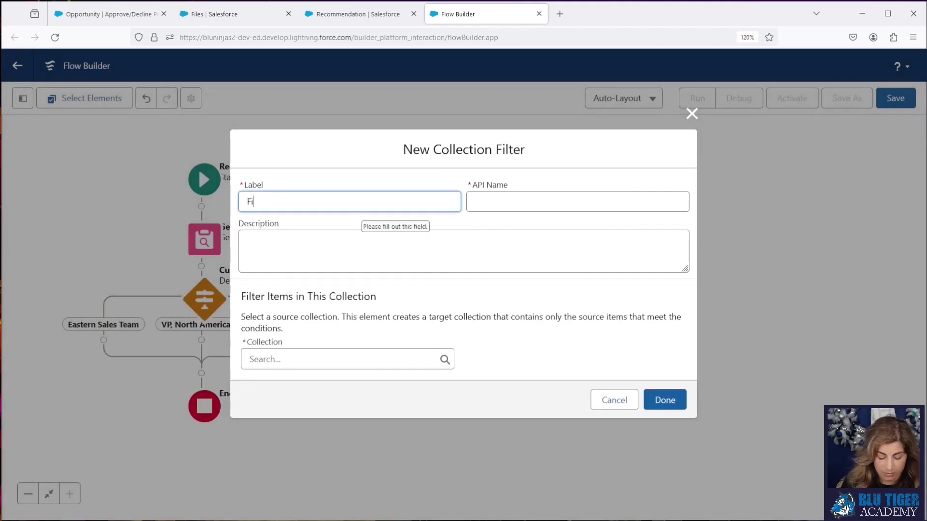
pyautogui.write('lter Recos Sales User')
pyautogui.press('Tab')
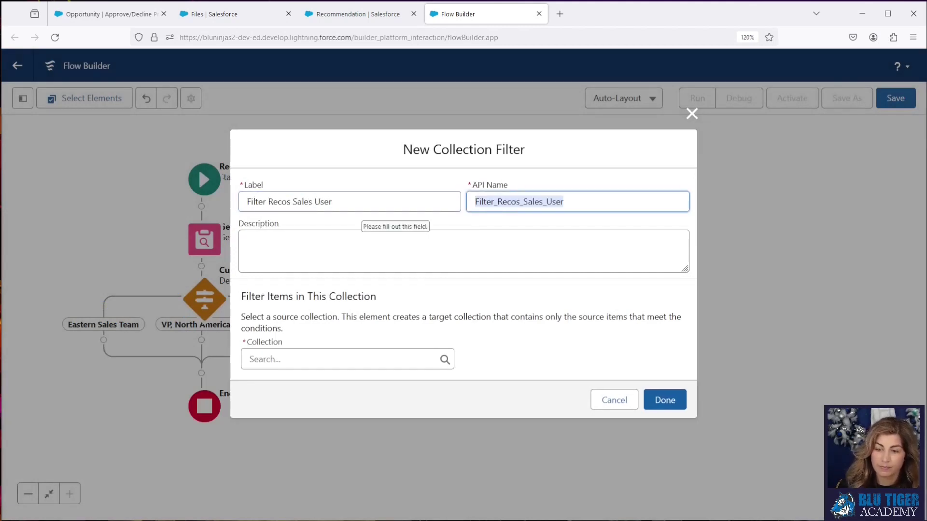
pyautogui.click(329, 359)
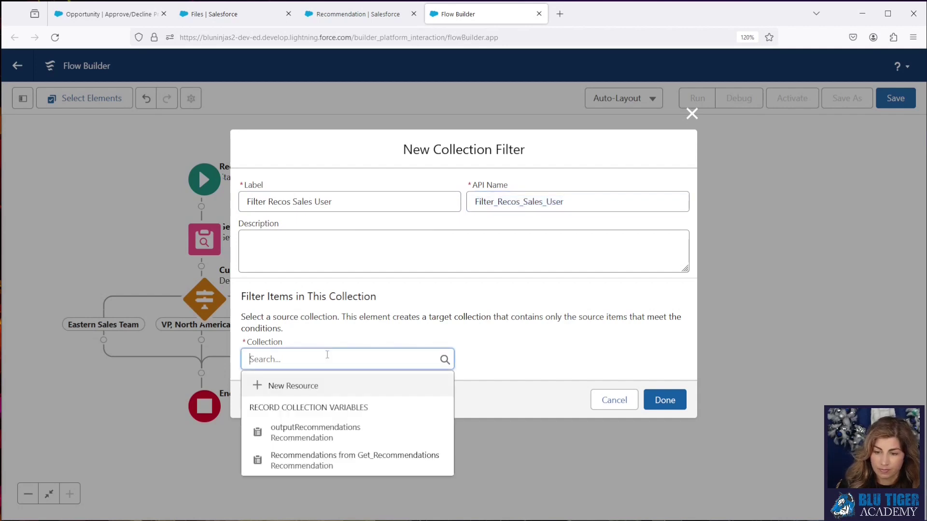
pyautogui.click(325, 467)
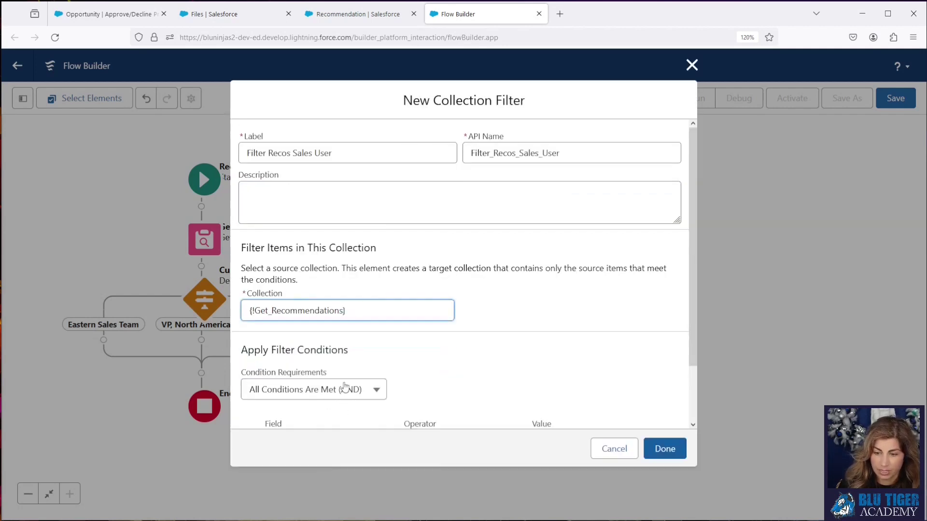
pyautogui.scroll(-2, 331, 391)
pyautogui.click(304, 378)
pyautogui.write('Name')
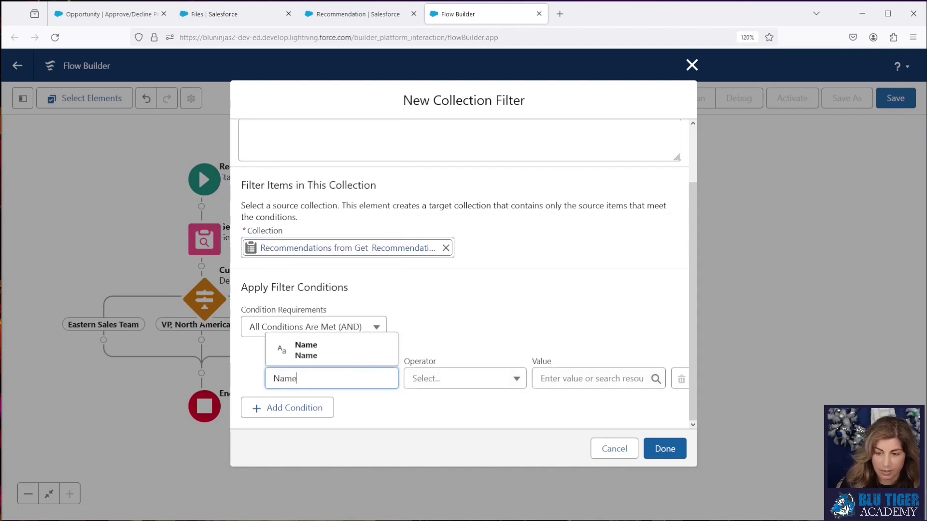
pyautogui.click(305, 353)
pyautogui.click(438, 376)
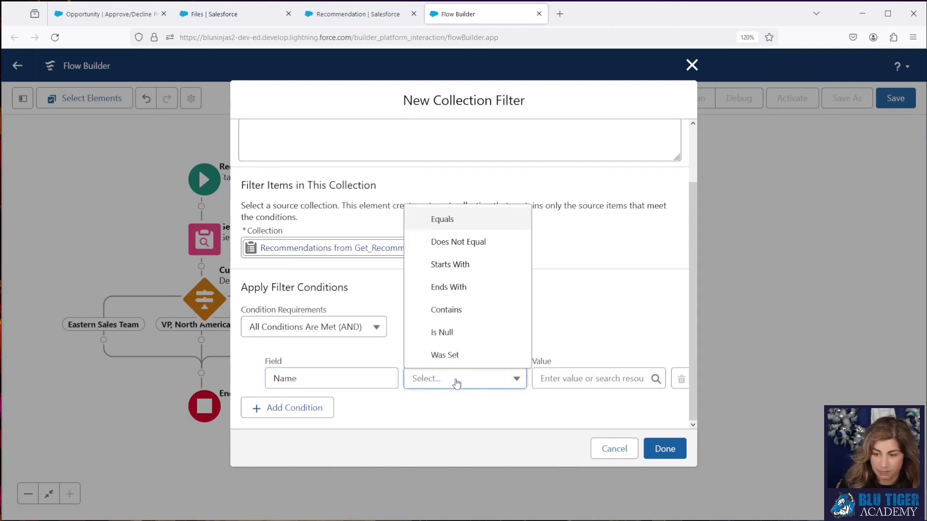
pyautogui.click(450, 225)
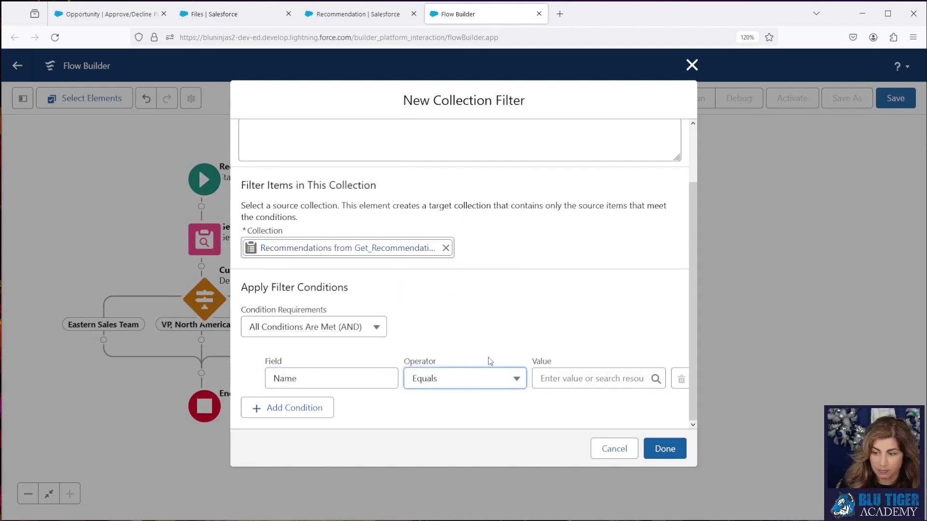
pyautogui.click(559, 379)
pyautogui.write('Request Pricing Approval')
# - Add a second Name Equals condition and set Any Condition Is Met (OR)
pyautogui.click(316, 408)
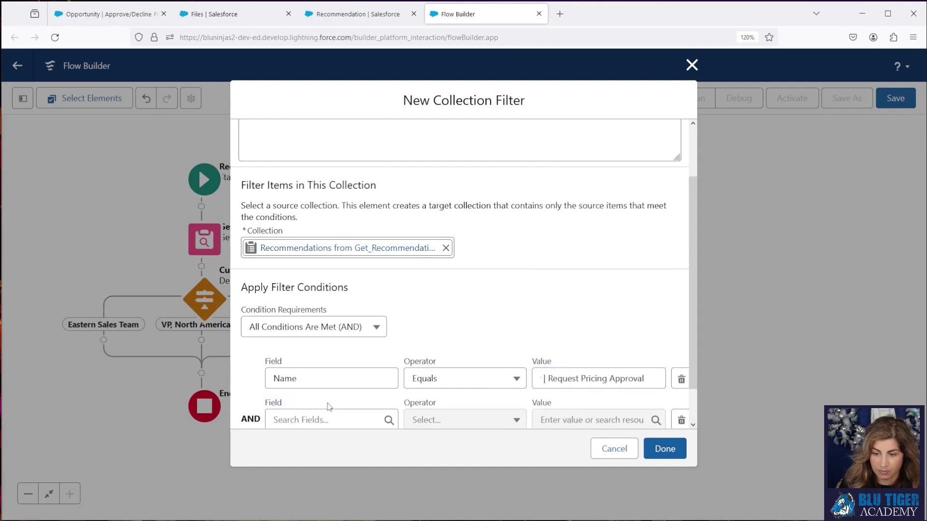
pyautogui.scroll(-3, 306, 348)
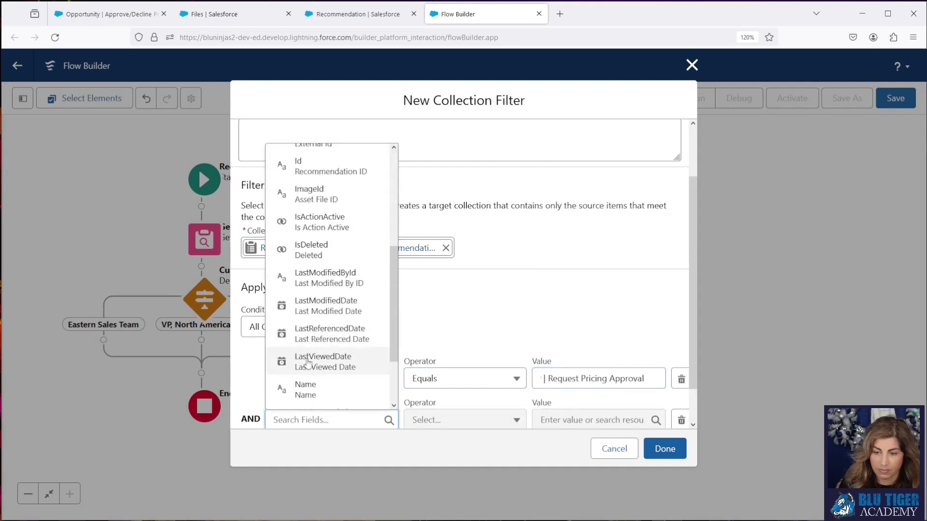
pyautogui.click(308, 390)
pyautogui.click(442, 420)
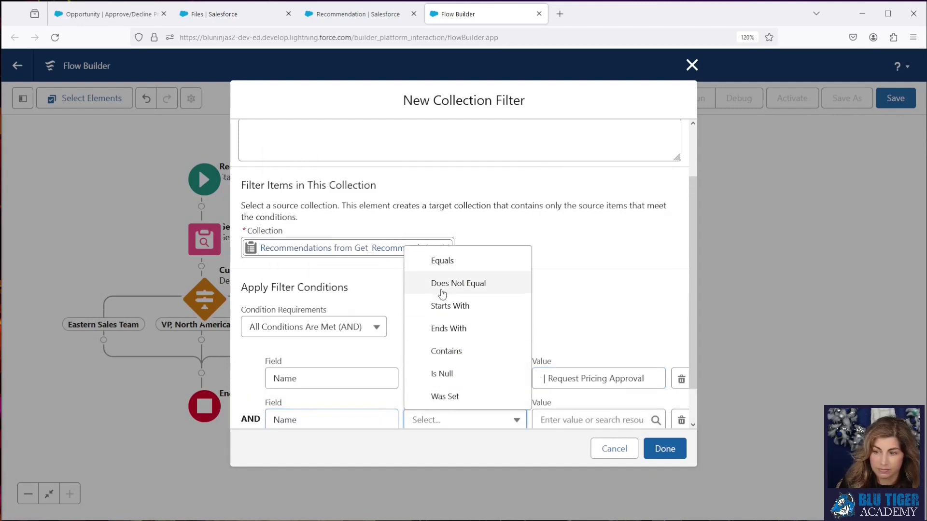
pyautogui.click(440, 261)
pyautogui.click(560, 419)
pyautogui.hotkey('ctrl', 'v')
pyautogui.click(349, 333)
pyautogui.click(341, 377)
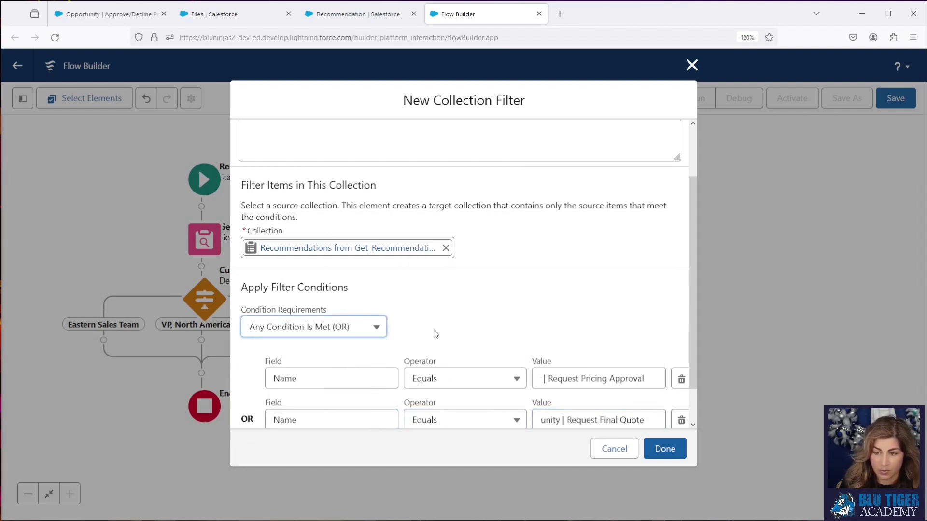
pyautogui.click(665, 449)
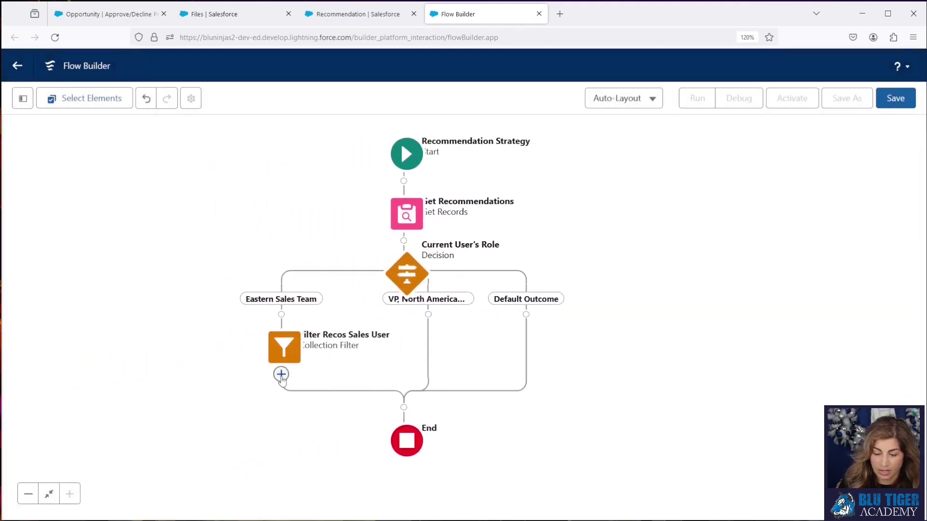
# - Add assignment 'Assign Recos Sales User': outputRecommendations Add {!Filter_Recos_Sales_User}
pyautogui.click(281, 375)
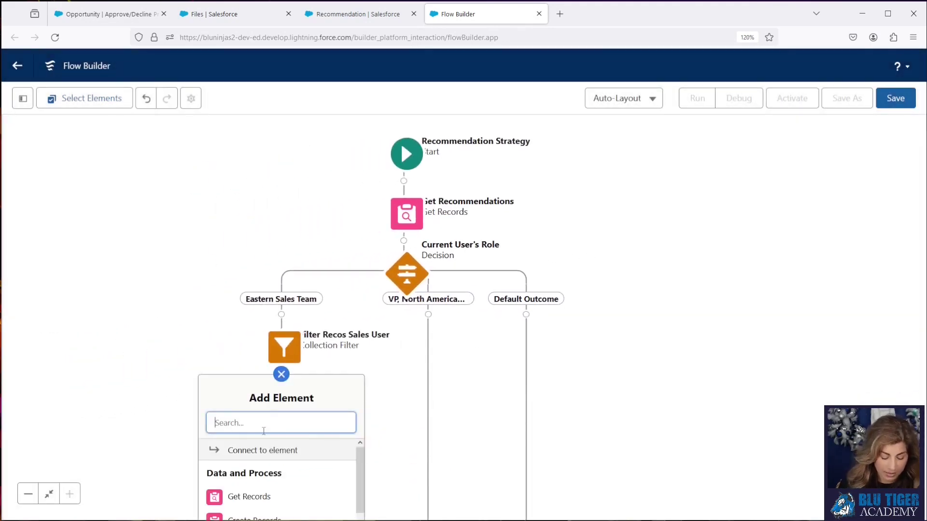
pyautogui.write('ass')
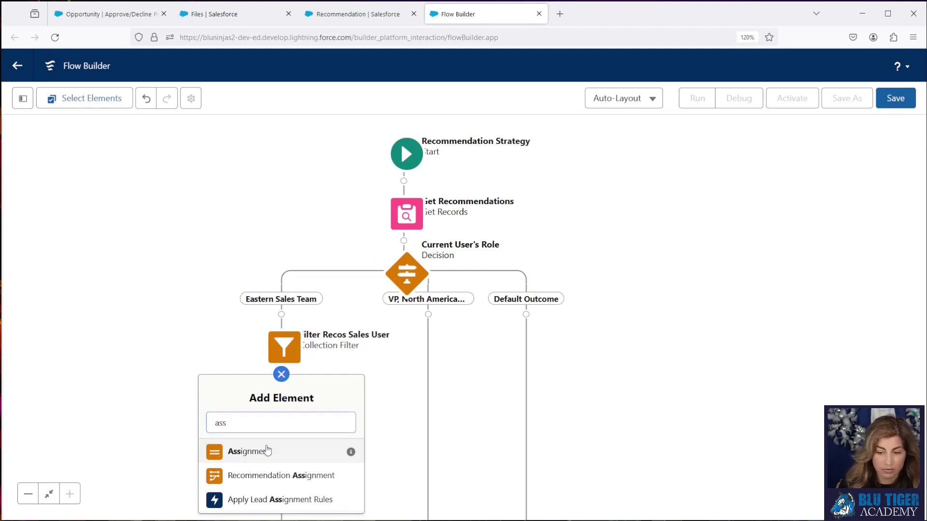
pyautogui.click(266, 451)
pyautogui.click(280, 349)
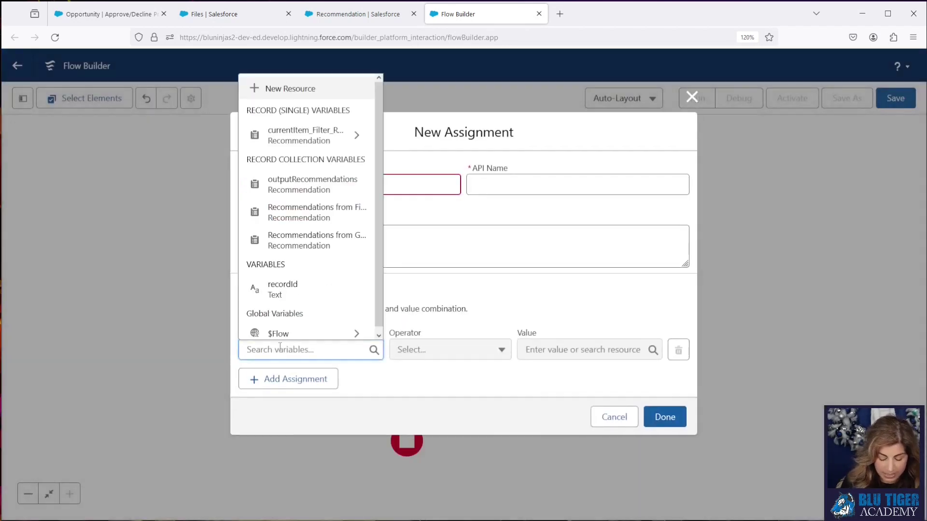
pyautogui.write('out')
pyautogui.click(283, 319)
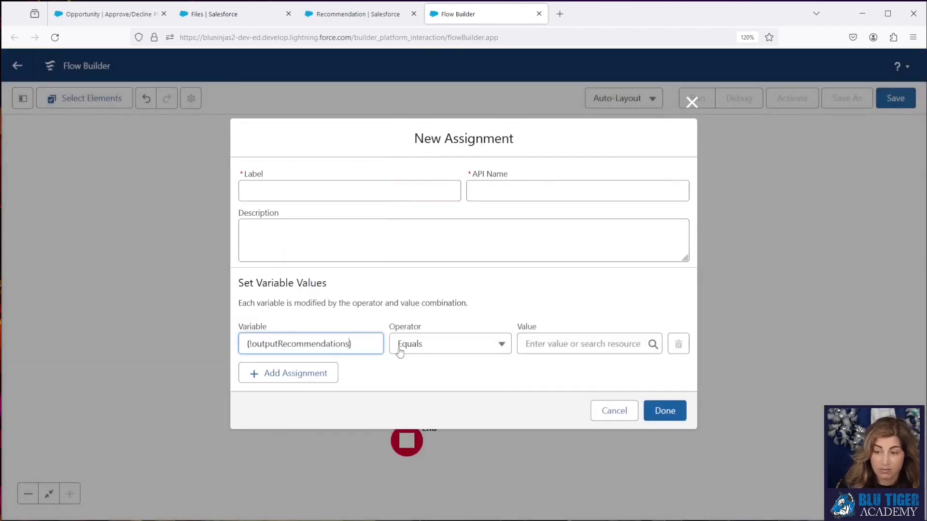
pyautogui.click(447, 343)
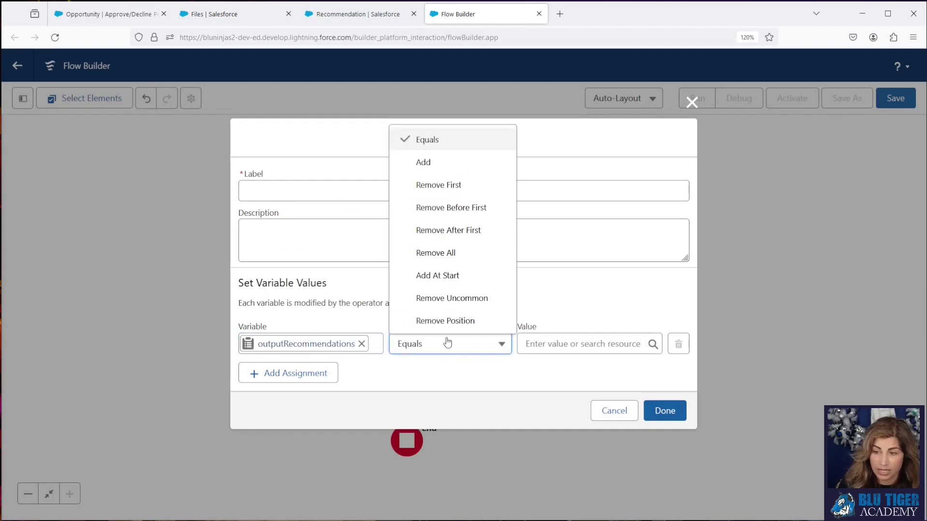
pyautogui.click(437, 163)
pyautogui.click(540, 346)
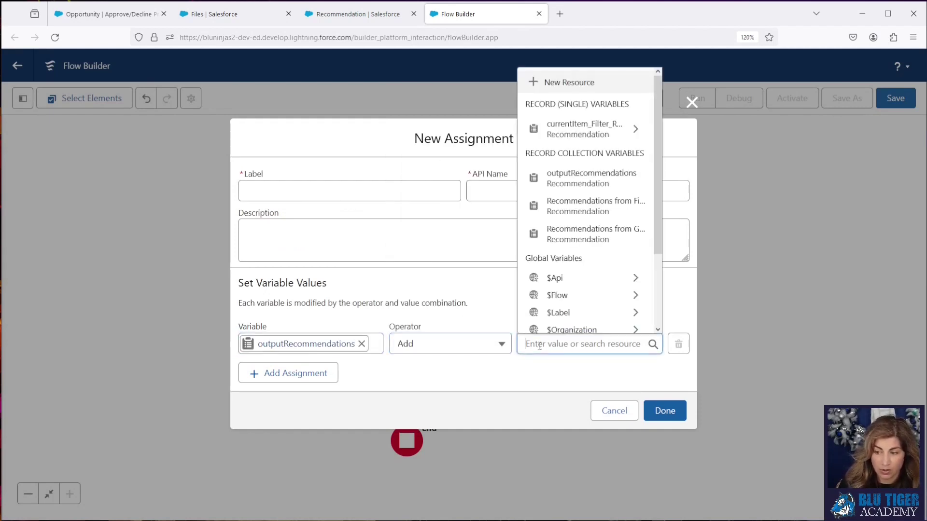
pyautogui.click(578, 200)
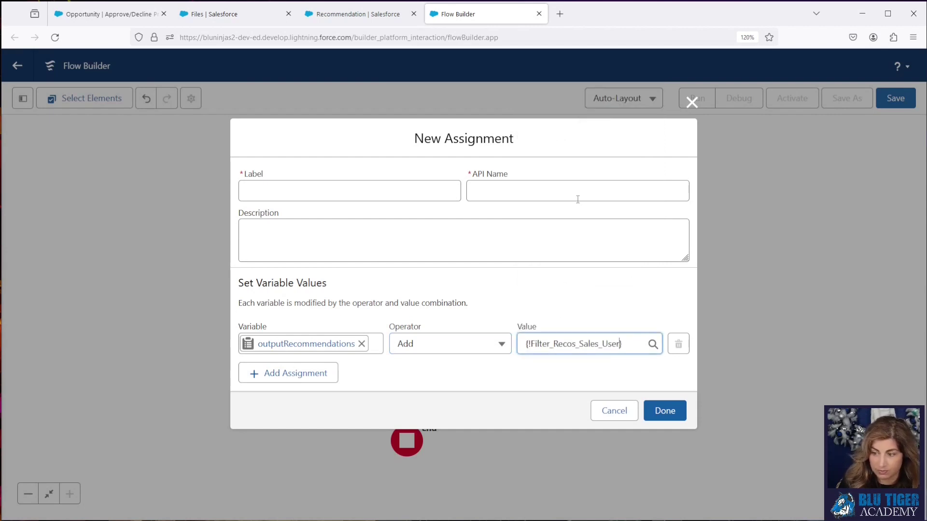
pyautogui.click(302, 191)
pyautogui.write('Assign Recos Sales User')
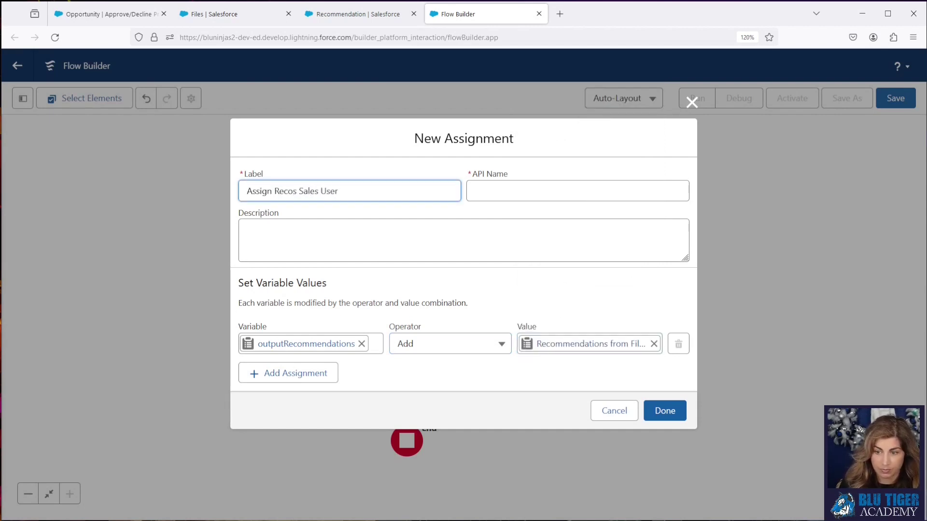
pyautogui.press('Tab')
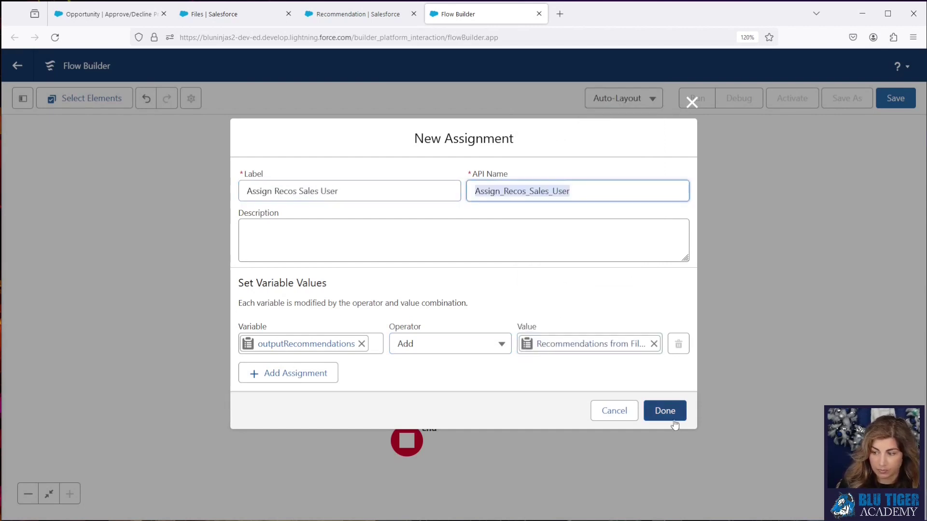
pyautogui.click(665, 410)
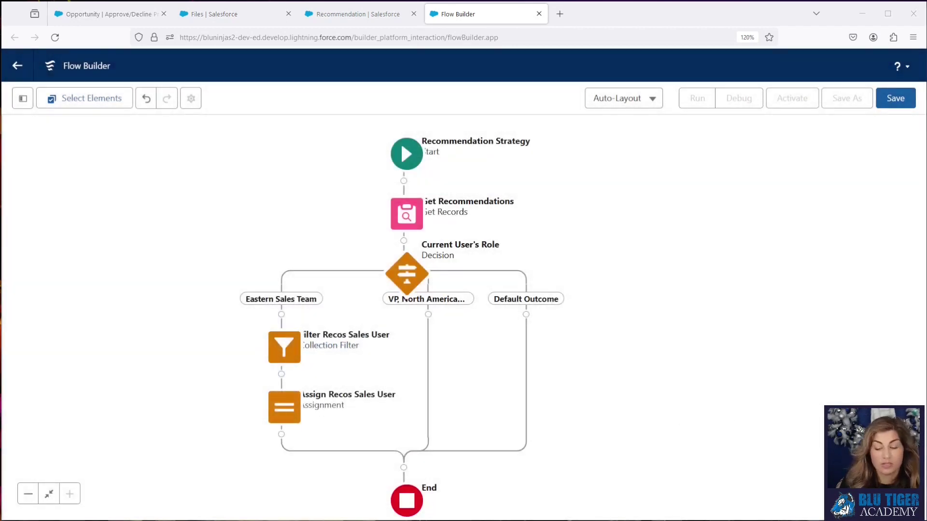
# - Add a Filter Recos Sales Manager collection filter on Get_Recommendations in the VP branch
pyautogui.click(429, 315)
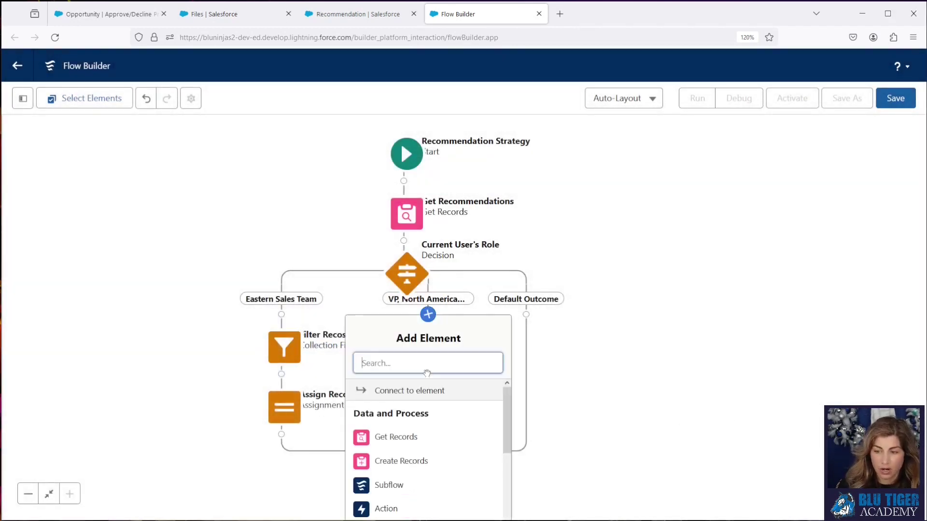
pyautogui.write('filter')
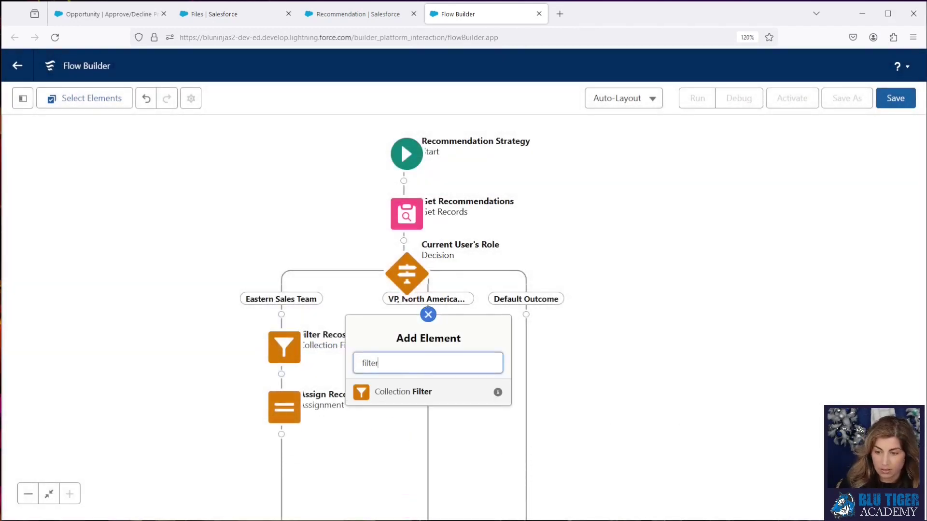
pyautogui.click(406, 391)
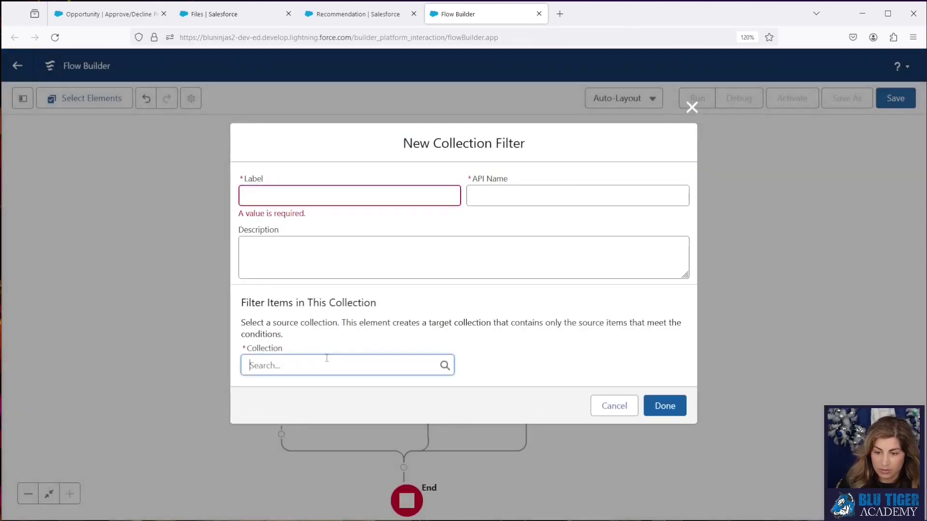
pyautogui.click(326, 357)
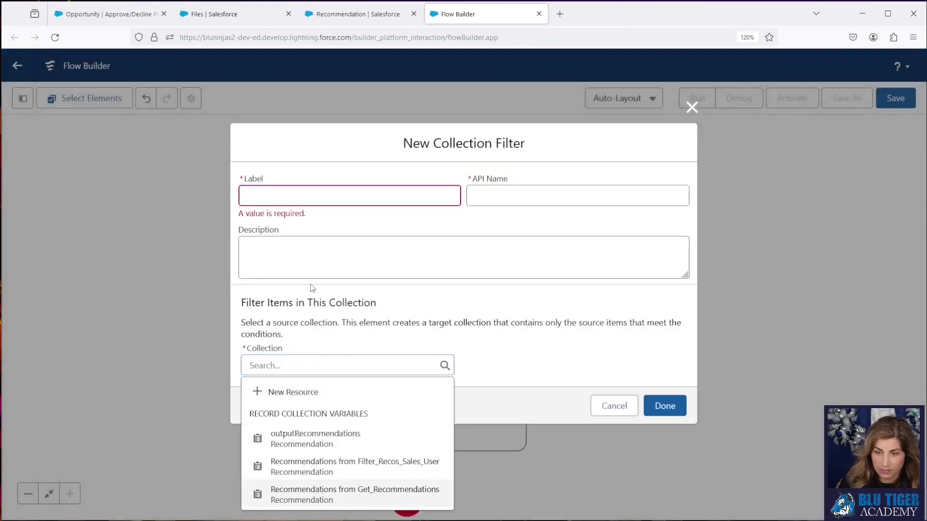
pyautogui.click(316, 493)
pyautogui.click(279, 152)
pyautogui.write('lter Recor')
pyautogui.write('ager')
pyautogui.press('Tab')
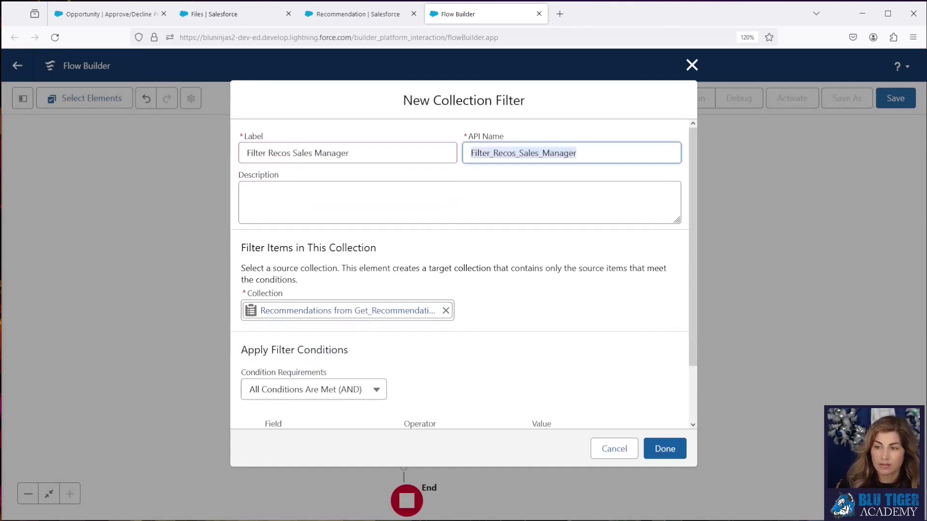
pyautogui.scroll(-2, 346, 371)
# - Give it the condition Name Equals the Approve/Decline Pricing recommendation
pyautogui.click(304, 377)
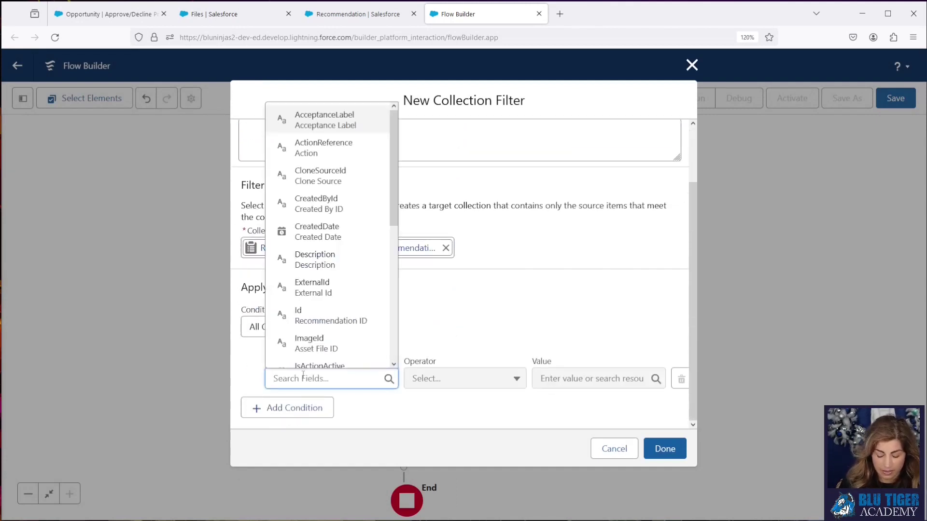
pyautogui.write('name')
pyautogui.click(322, 351)
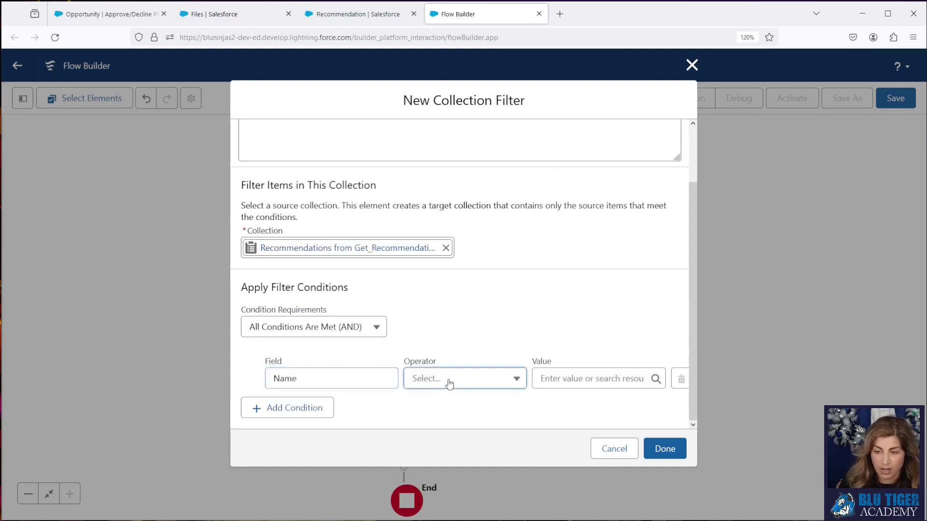
pyautogui.click(449, 378)
pyautogui.click(431, 217)
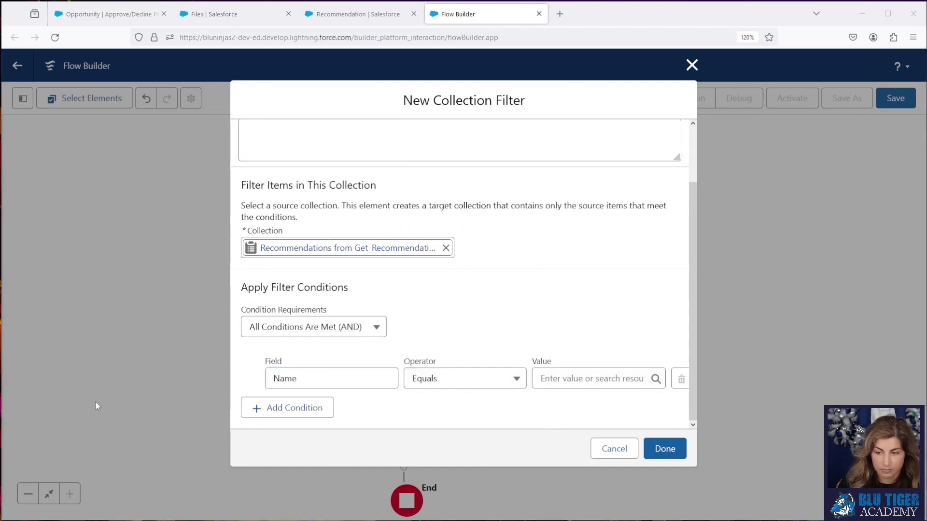
pyautogui.click(601, 380)
pyautogui.hotkey('ctrl', 'v')
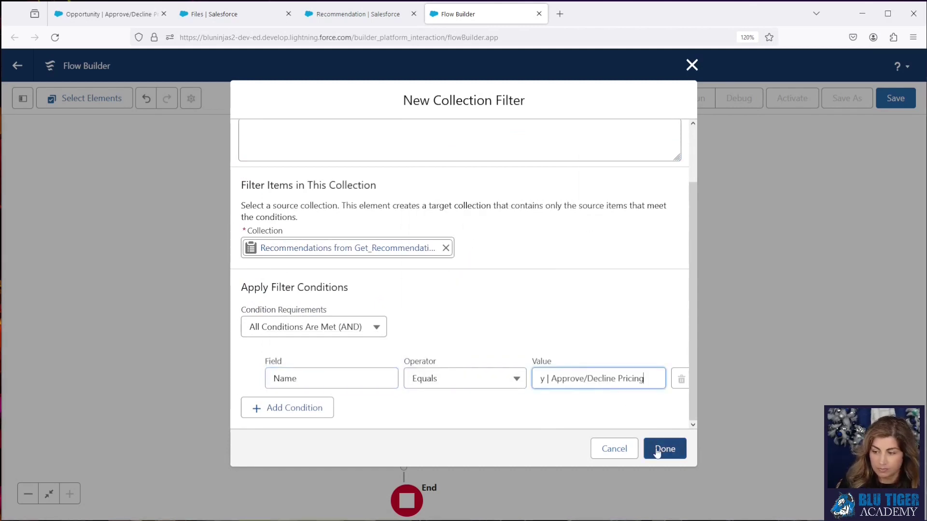
pyautogui.click(661, 449)
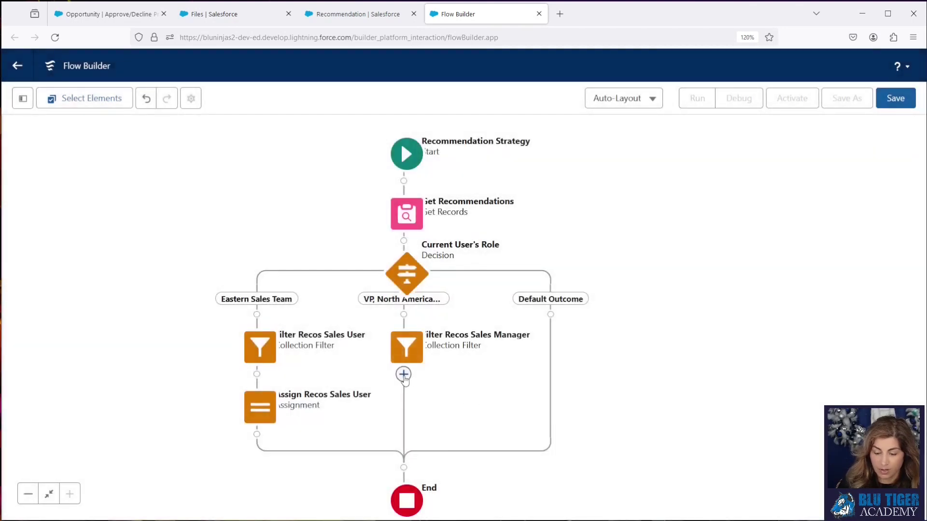
# - Add assignment 'Assign Recos Sales Manager': outputRecommendations Add Filter_Recos_Sales_Manager
pyautogui.click(403, 375)
pyautogui.write('ass')
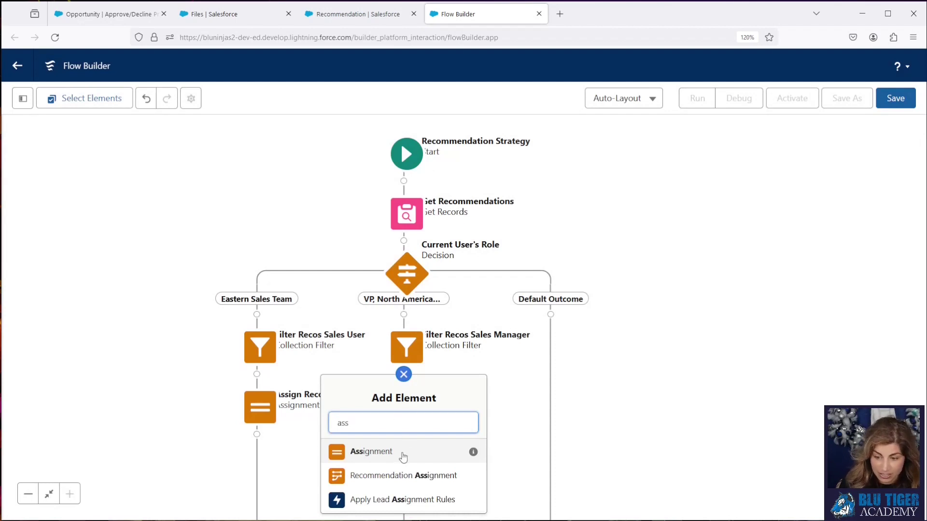
pyautogui.click(403, 456)
pyautogui.click(296, 350)
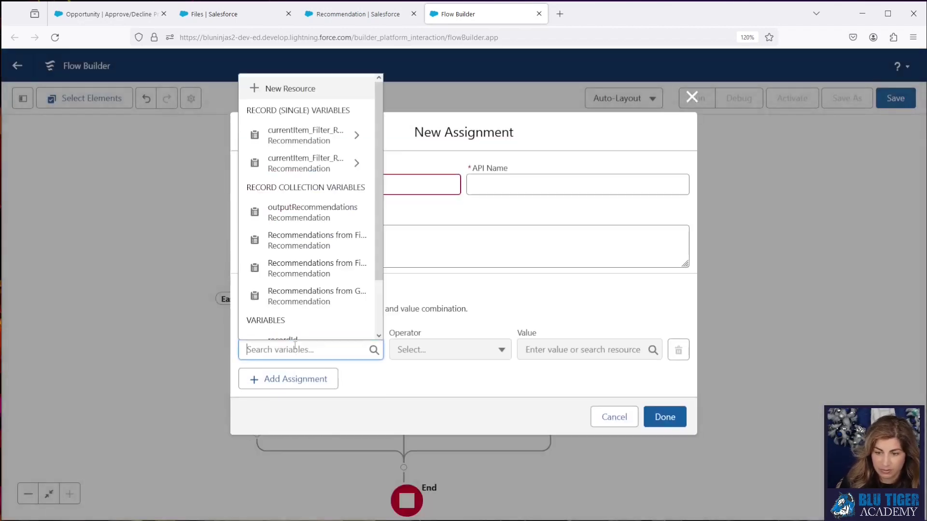
pyautogui.write('outp')
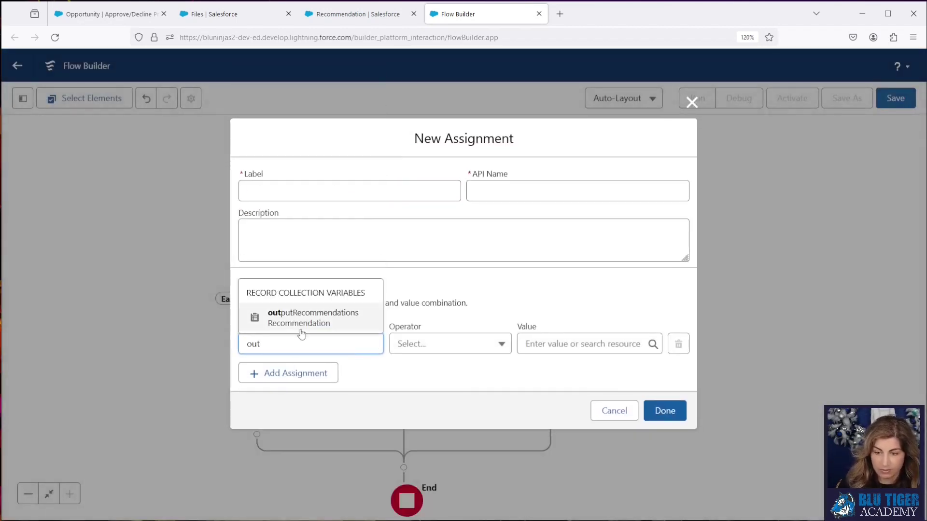
pyautogui.click(340, 319)
pyautogui.click(412, 345)
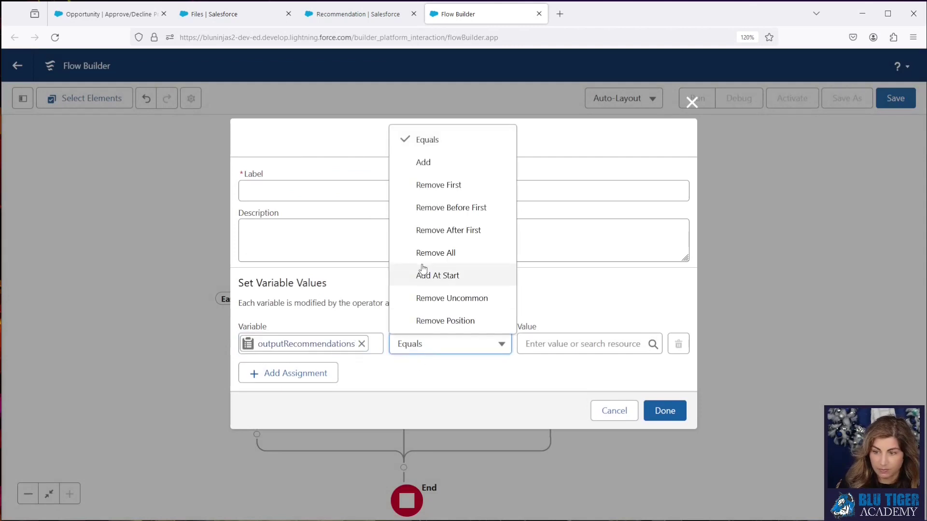
pyautogui.click(422, 165)
pyautogui.click(549, 343)
pyautogui.write('filter')
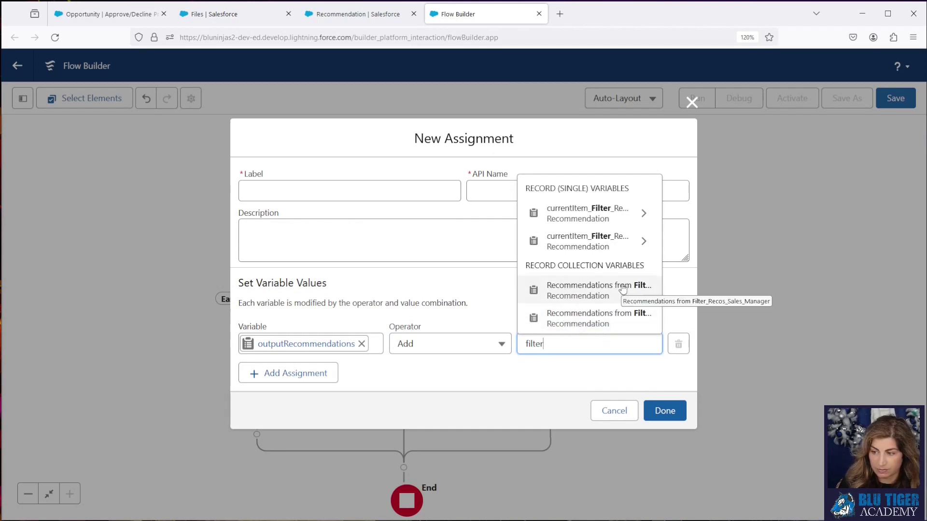
pyautogui.click(620, 288)
pyautogui.click(304, 191)
pyautogui.write('Assign Recos Sales Manager')
pyautogui.press('Tab')
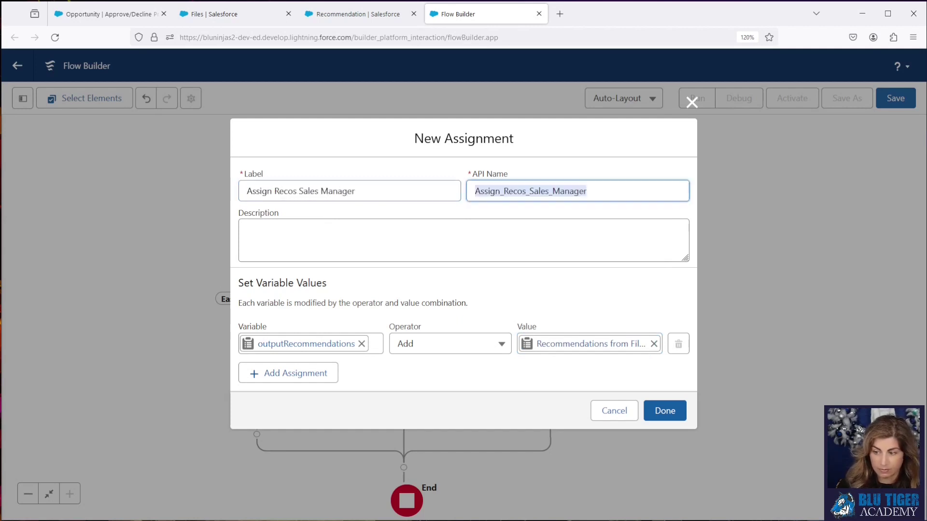
pyautogui.click(671, 413)
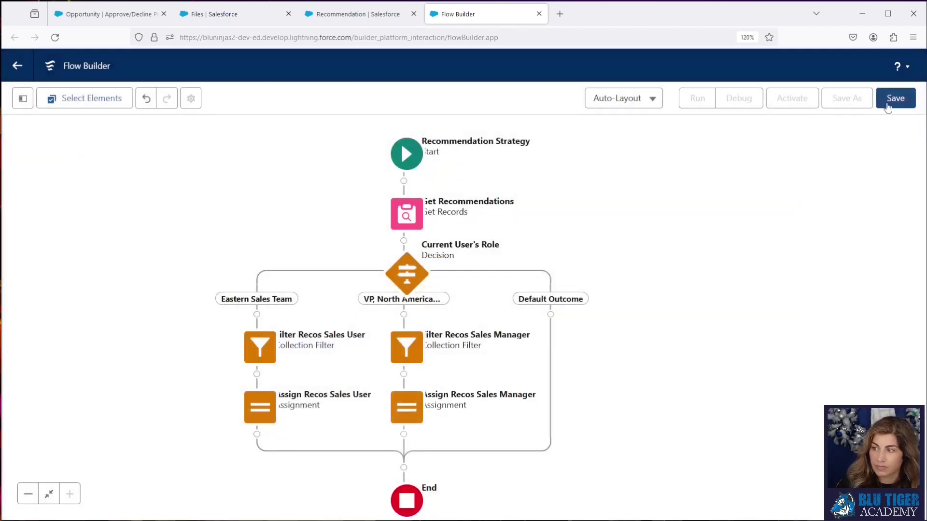
# - Save the flow with label 'Opportunity | Recommendation Strategy' and activate Version 1
pyautogui.click(894, 98)
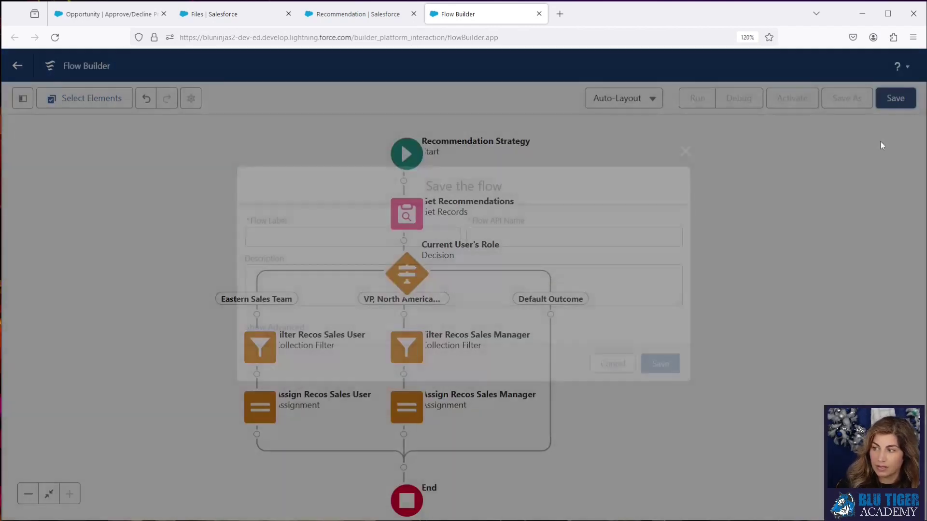
pyautogui.click(264, 228)
pyautogui.write('O')
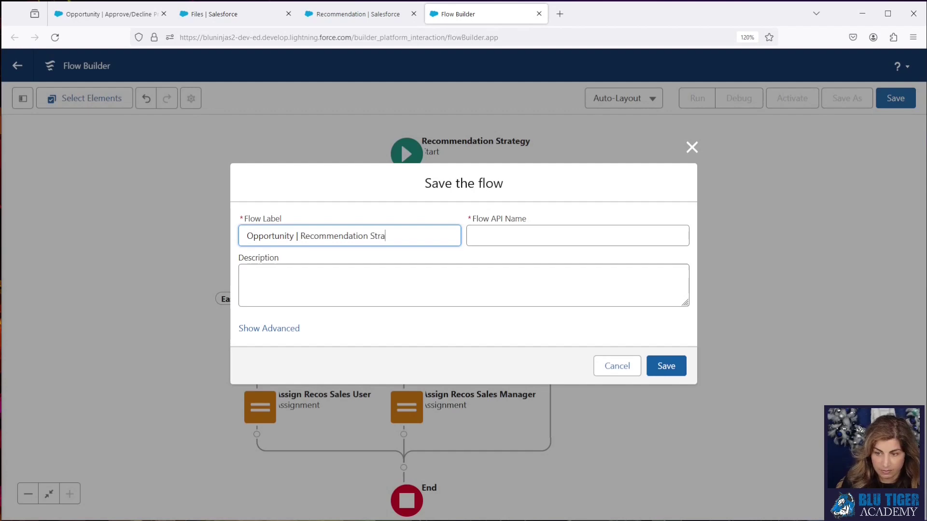
pyautogui.press('Tab')
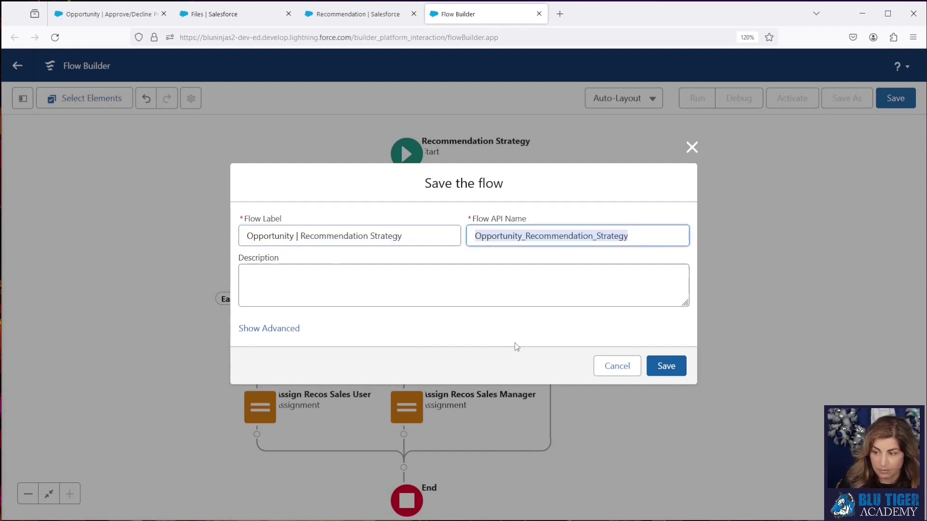
pyautogui.click(666, 367)
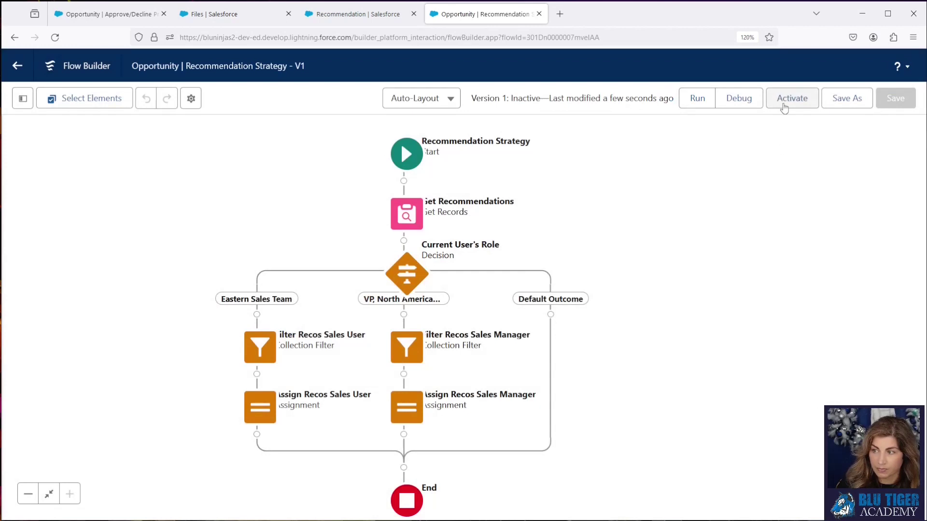
pyautogui.click(785, 105)
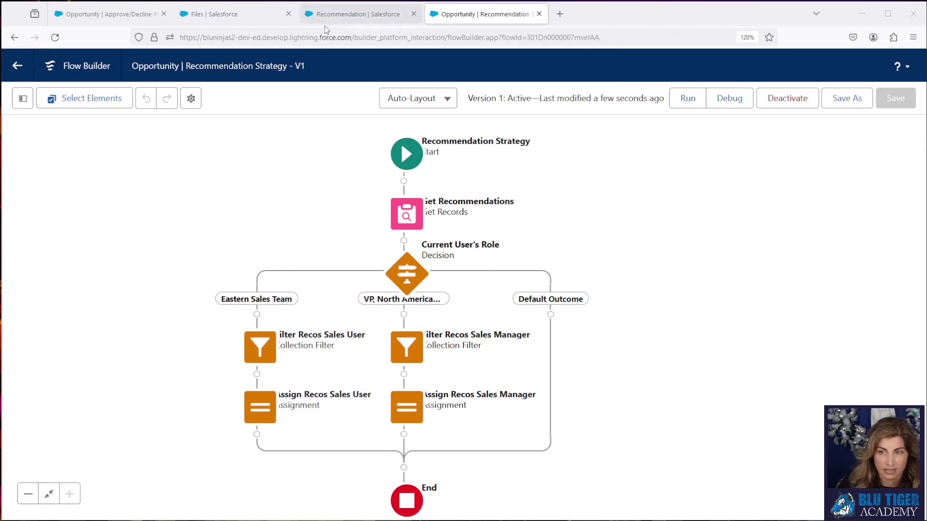
# - Find Opportunity in Object Manager and edit its Opportunity Record Page in Lightning App Builder
pyautogui.click(340, 13)
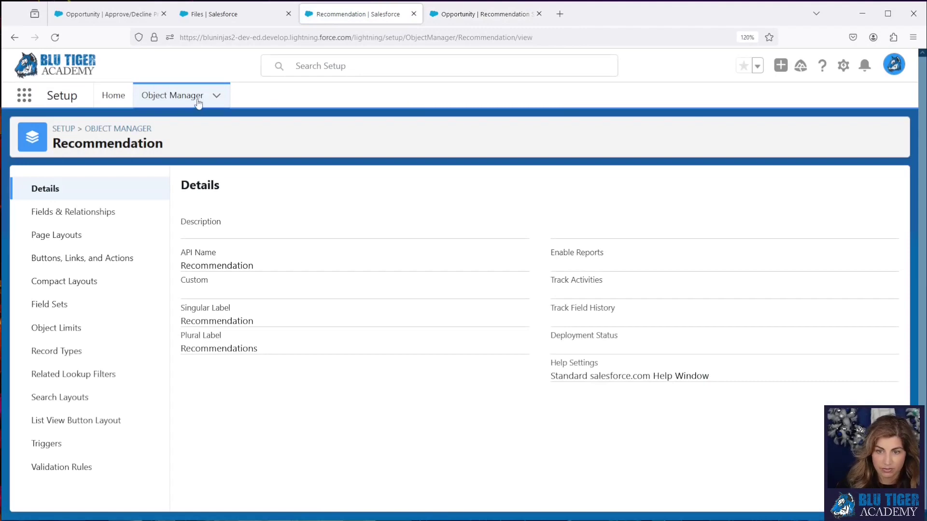
pyautogui.click(196, 99)
pyautogui.click(649, 137)
pyautogui.write('oppo')
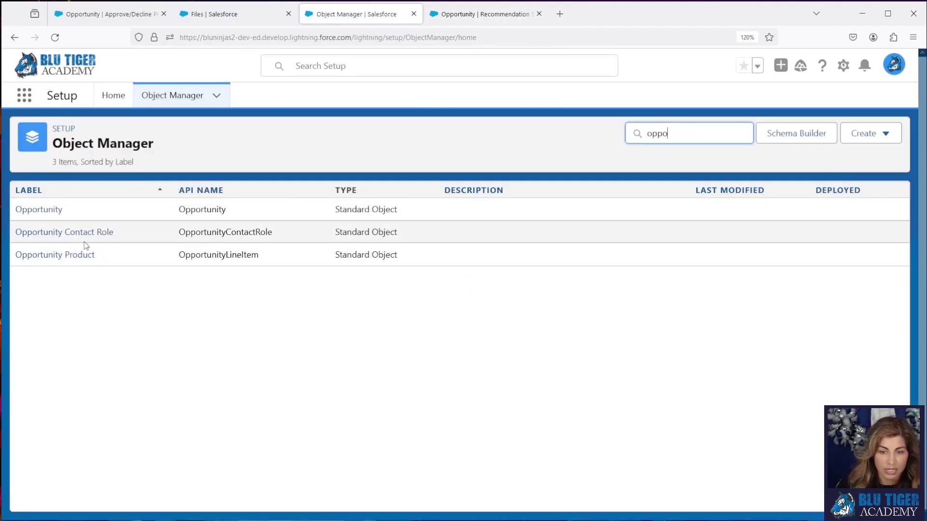
pyautogui.click(46, 212)
pyautogui.click(52, 259)
pyautogui.click(207, 234)
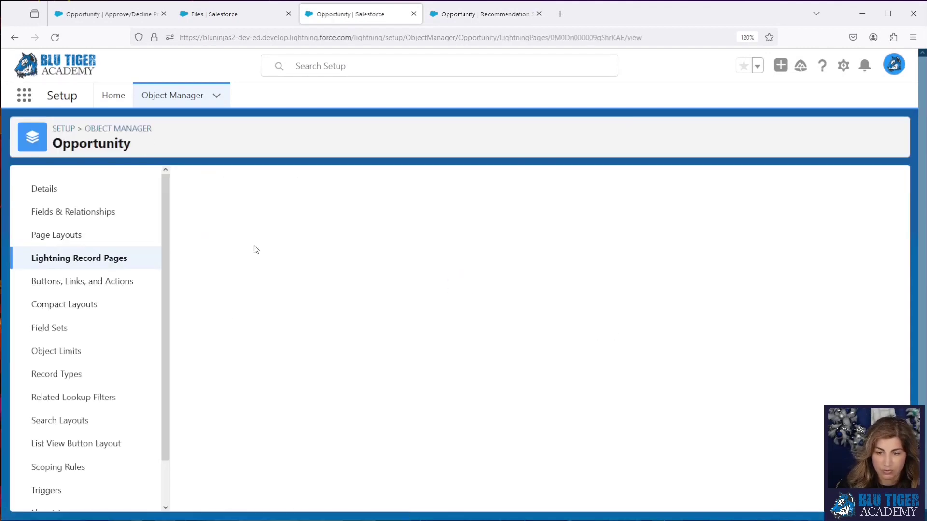
pyautogui.click(411, 271)
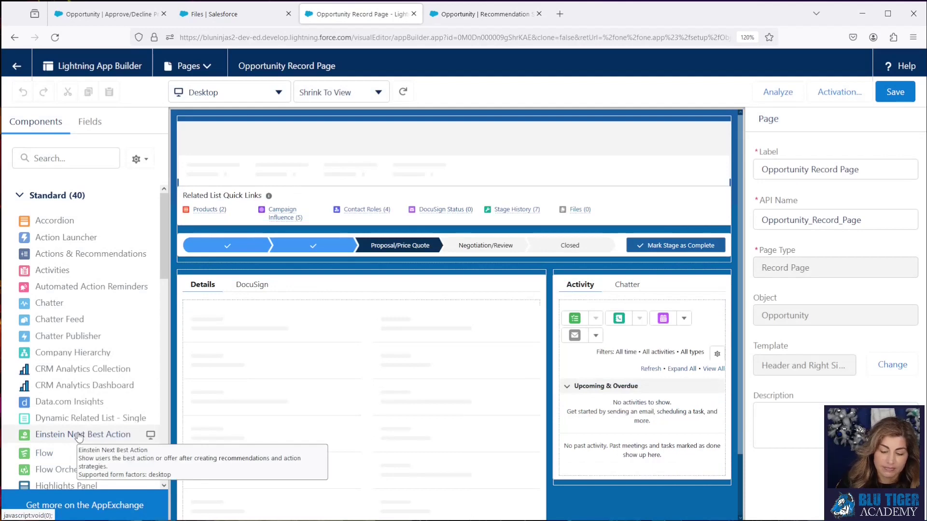
# - Place Einstein Next Best Action below the stage path, edit its title, and source strategy from flows
pyautogui.moveTo(78, 434); pyautogui.dragTo(309, 253)
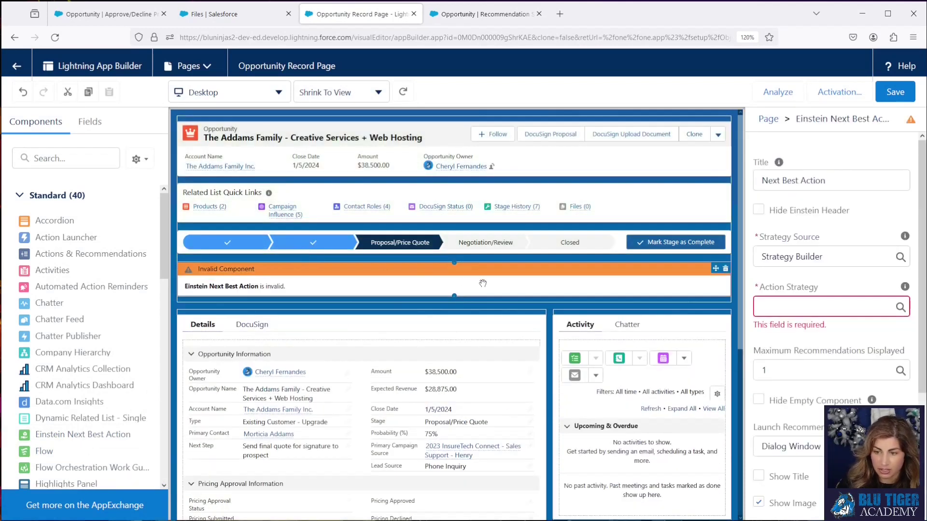
pyautogui.click(832, 240)
pyautogui.moveTo(845, 237); pyautogui.dragTo(756, 240)
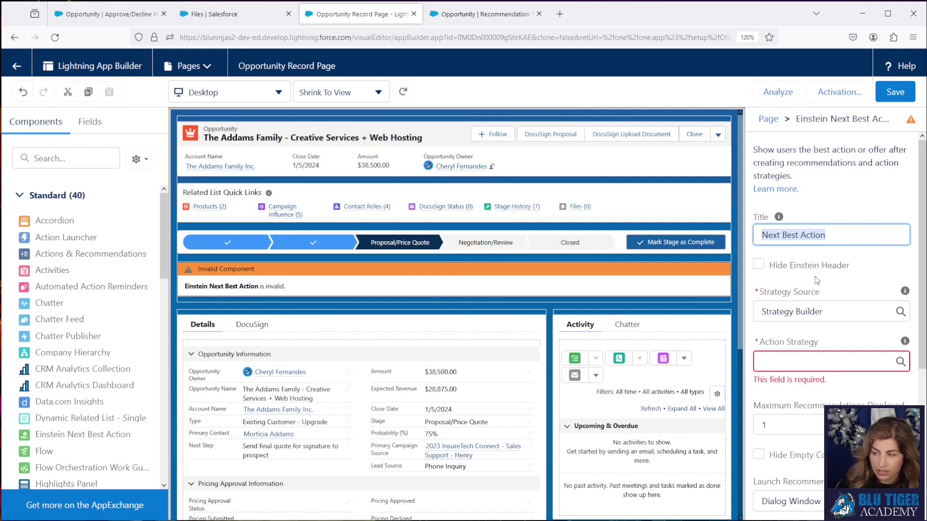
pyautogui.click(830, 312)
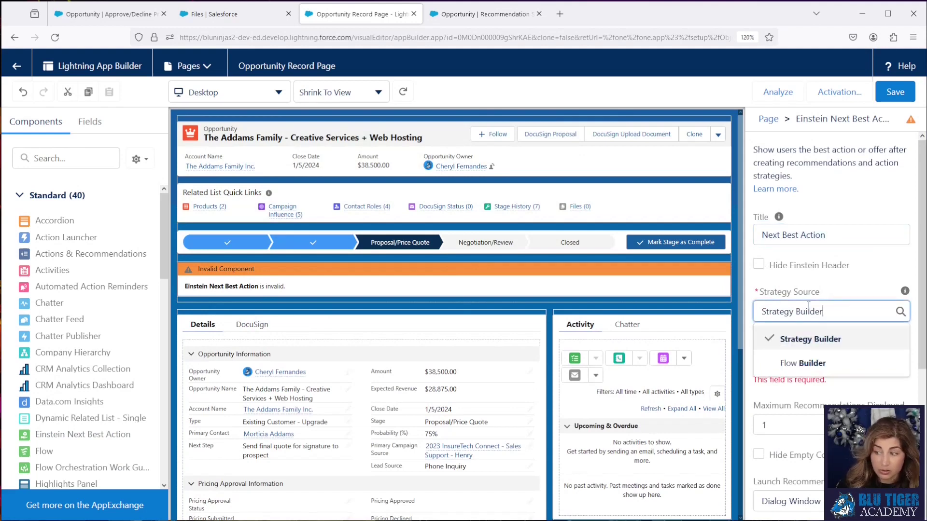
pyautogui.click(803, 363)
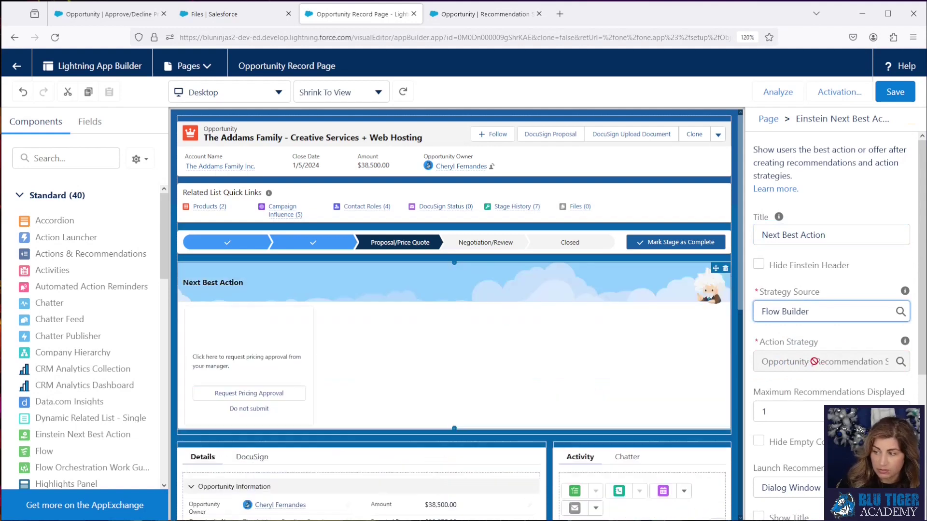
# - Keep maximum recommendations at 4, enable Hide Empty Component, and disable Show Reject Option
pyautogui.press('Tab')
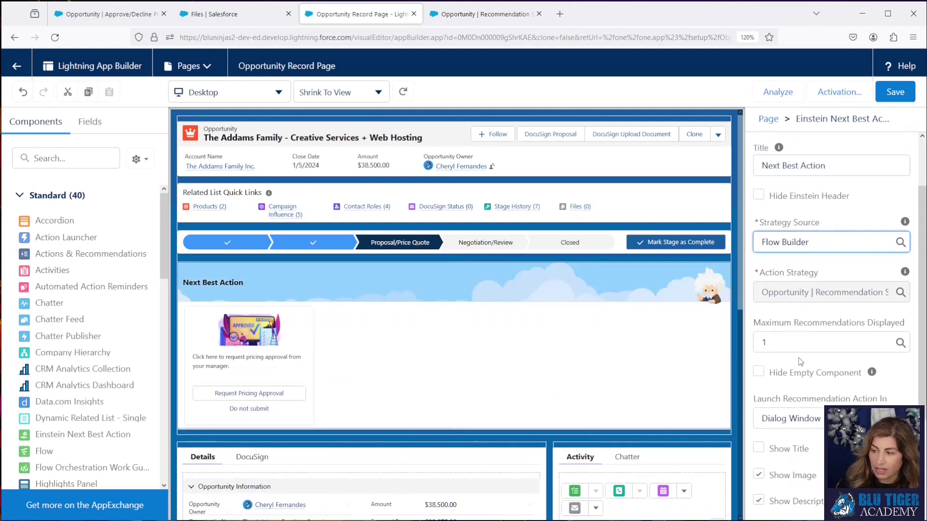
pyautogui.write('4')
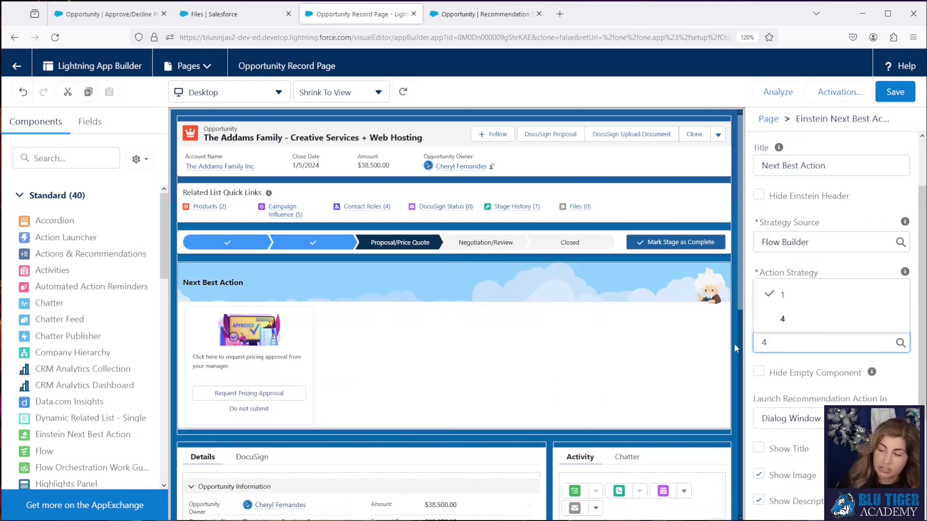
pyautogui.click(806, 362)
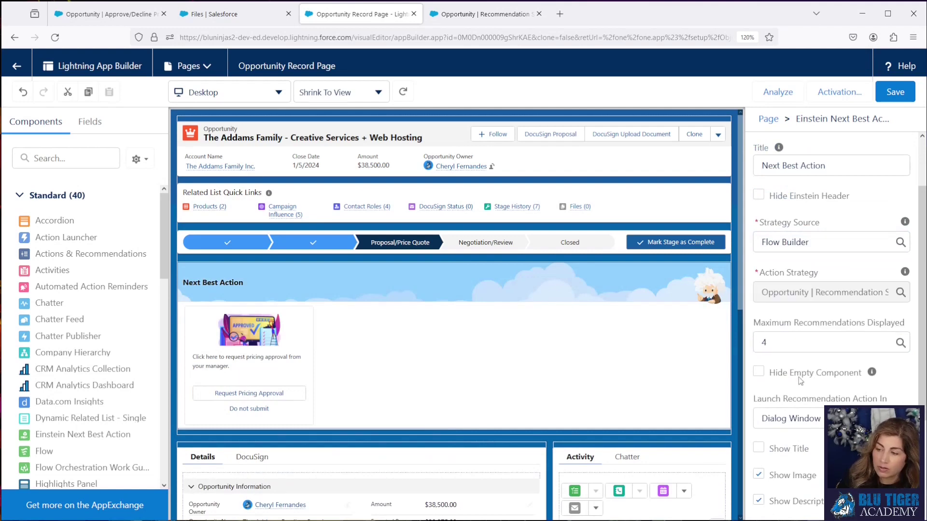
pyautogui.click(758, 372)
pyautogui.scroll(-2, 816, 372)
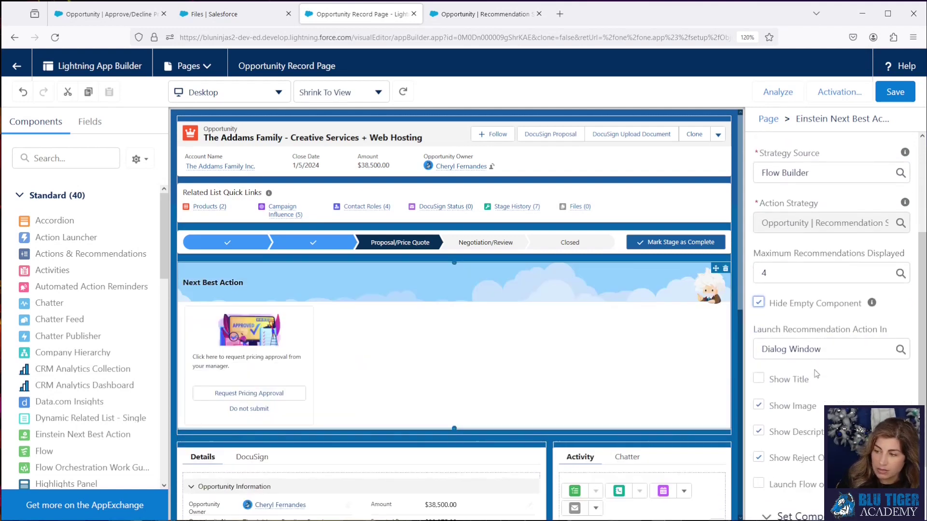
pyautogui.scroll(-2, 825, 355)
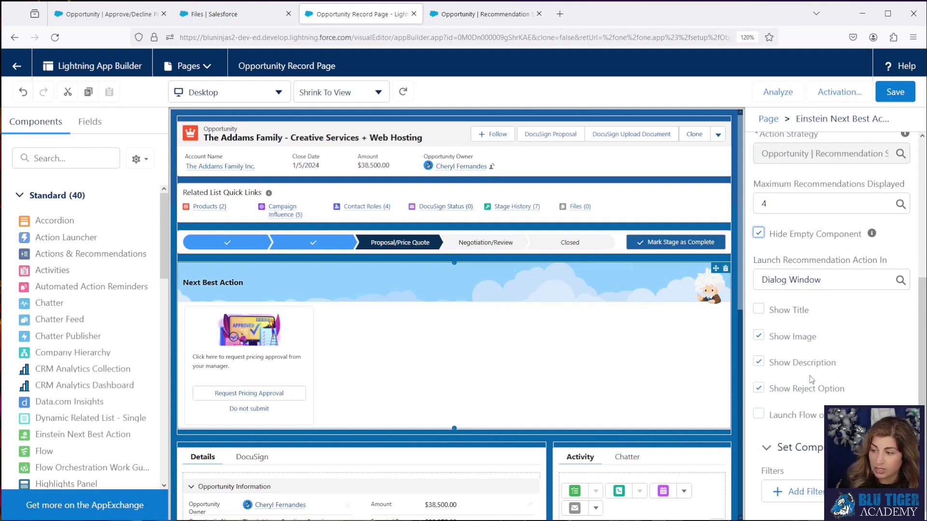
pyautogui.click(759, 389)
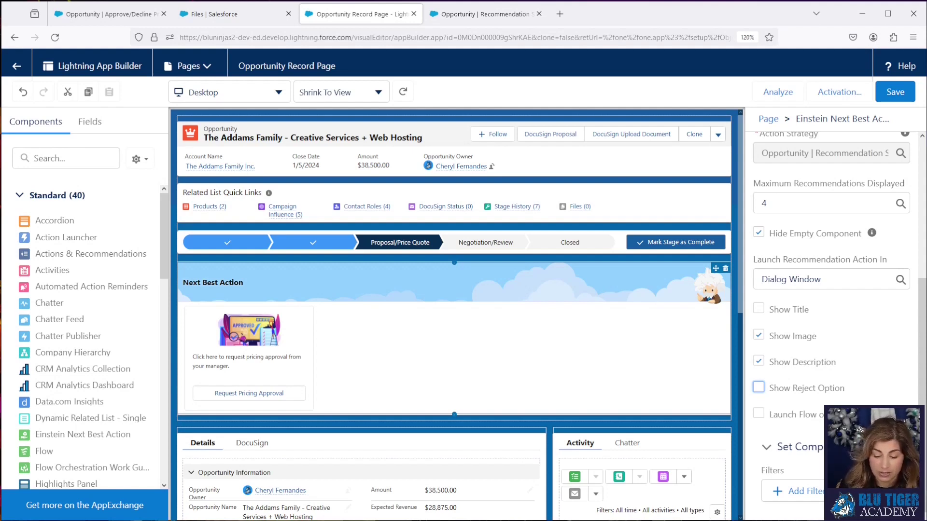
# - Save the Opportunity record page, confirming Maximum Recommendations Displayed stays at 4
pyautogui.click(895, 94)
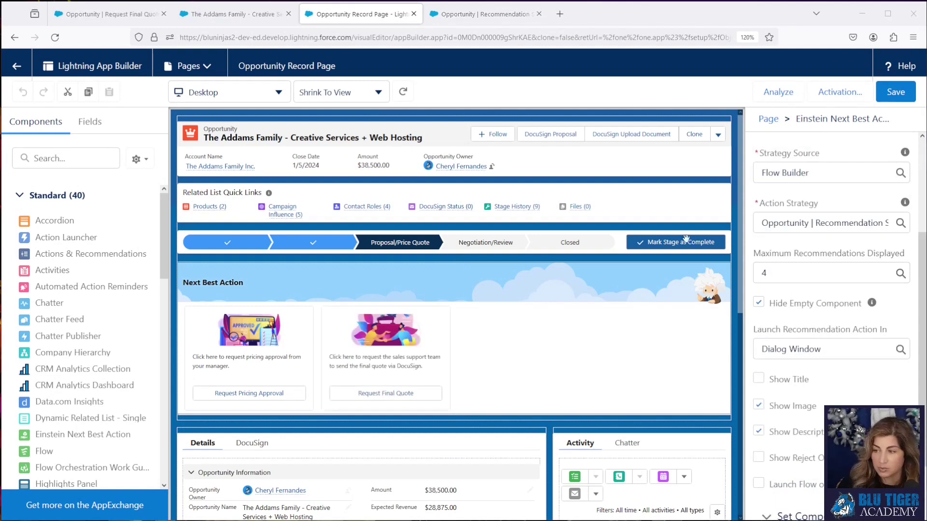
pyautogui.click(795, 273)
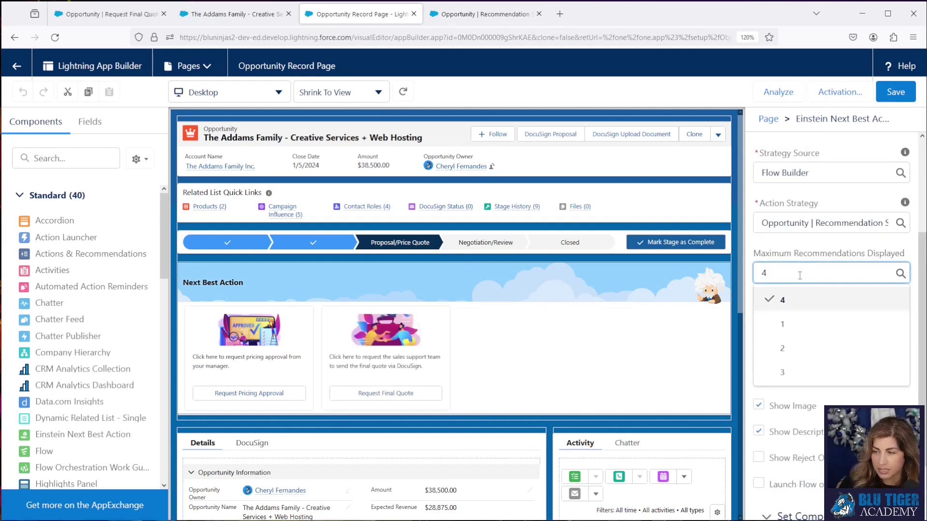
pyautogui.click(784, 300)
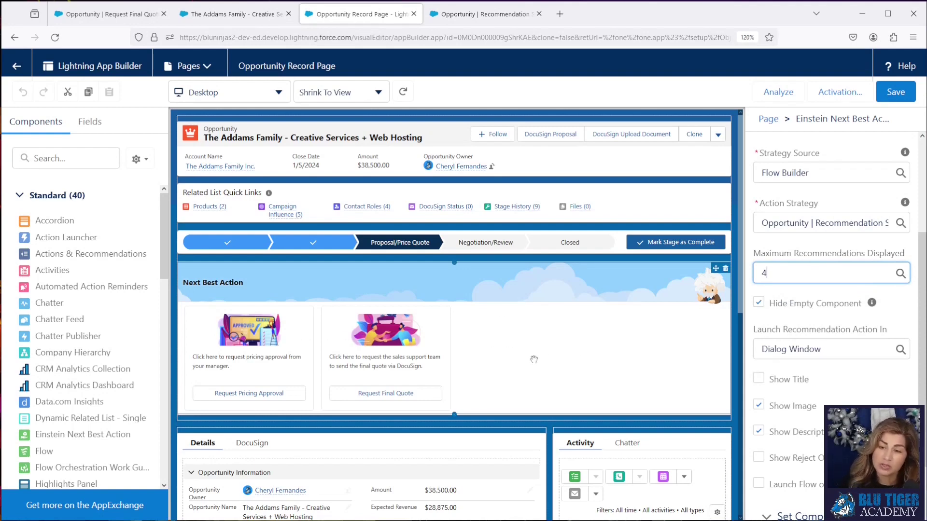
pyautogui.click(235, 20)
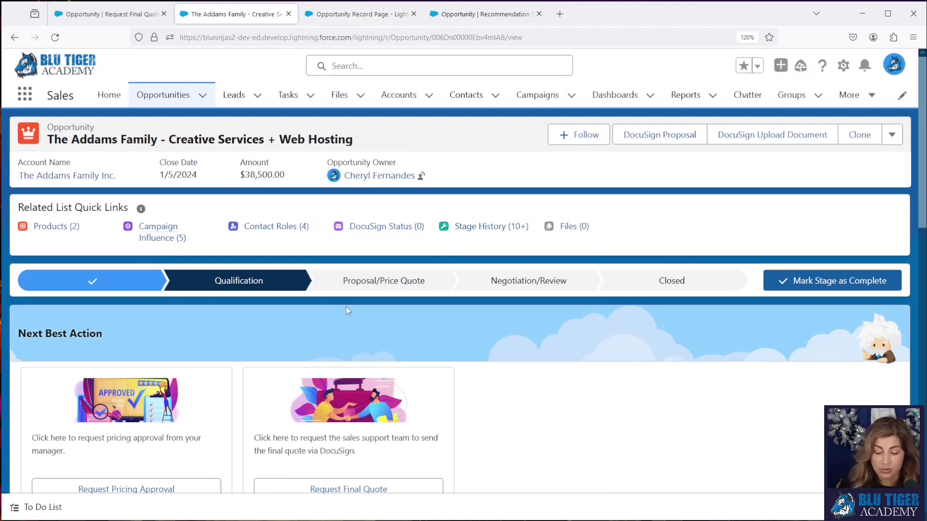
pyautogui.scroll(-2, 346, 310)
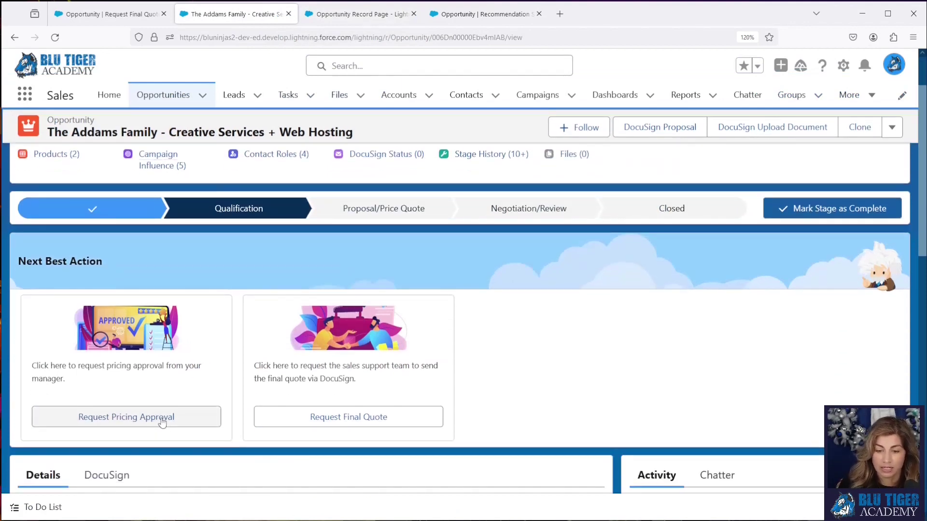
# - Submit Request Pricing Approval on Addams Family and refresh to show the Proposal/Price Quote stage
pyautogui.click(163, 419)
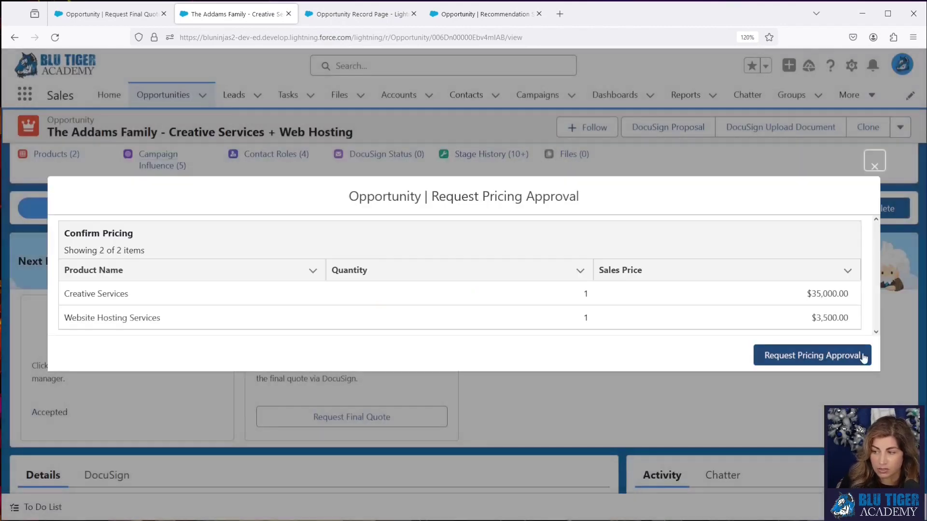
pyautogui.click(862, 355)
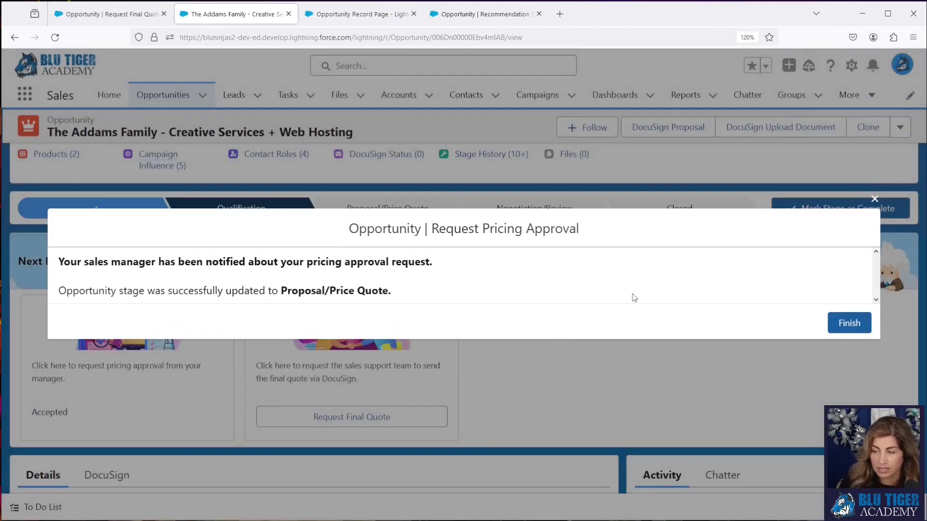
pyautogui.click(849, 324)
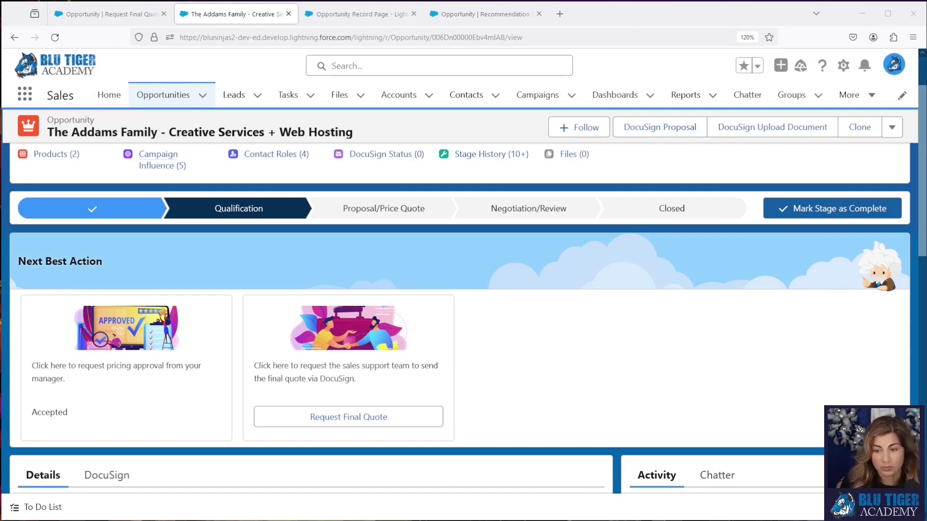
pyautogui.click(60, 39)
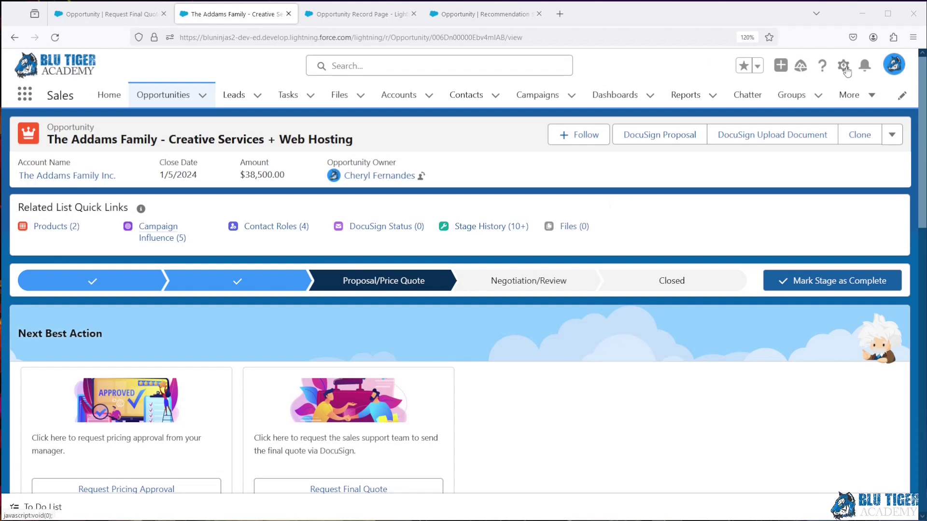
# - Go through Setup's Users list to log in as the Sales Manager user
pyautogui.click(843, 65)
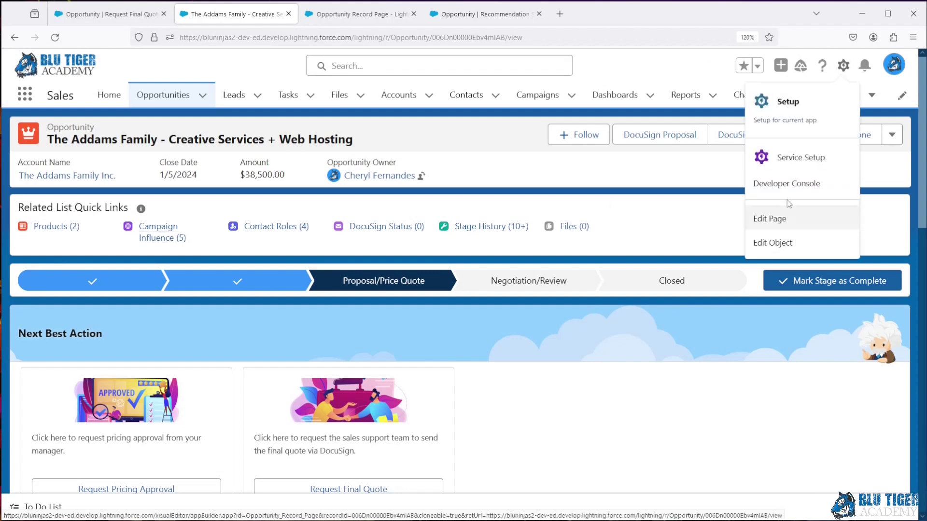
pyautogui.click(784, 107)
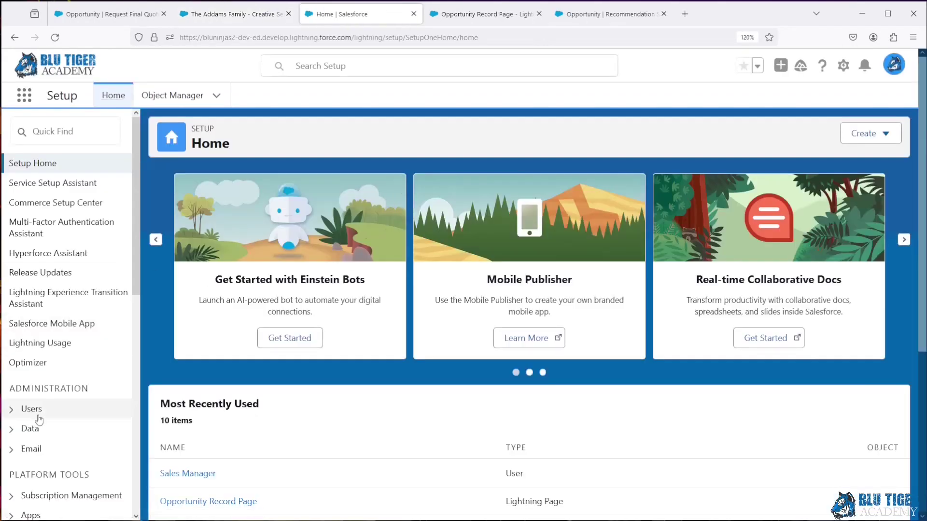
pyautogui.click(12, 414)
pyautogui.scroll(-2, 51, 464)
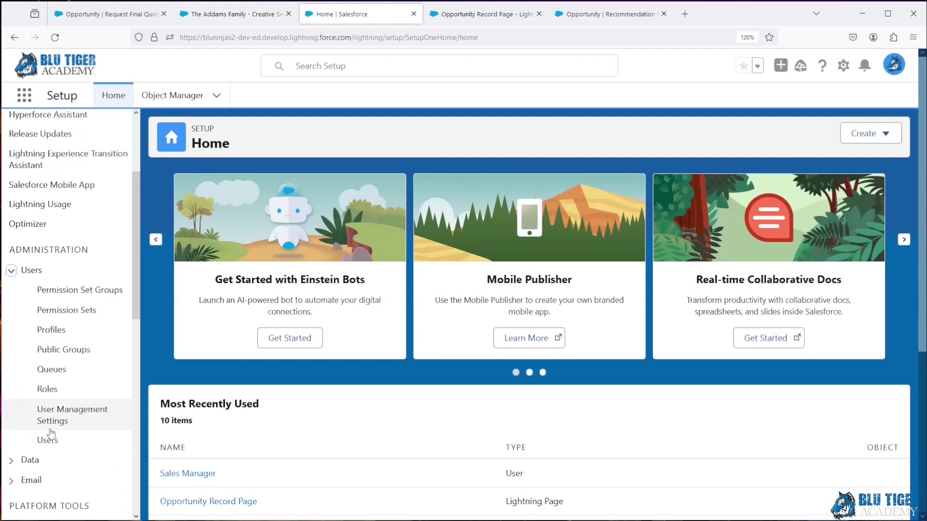
pyautogui.click(48, 440)
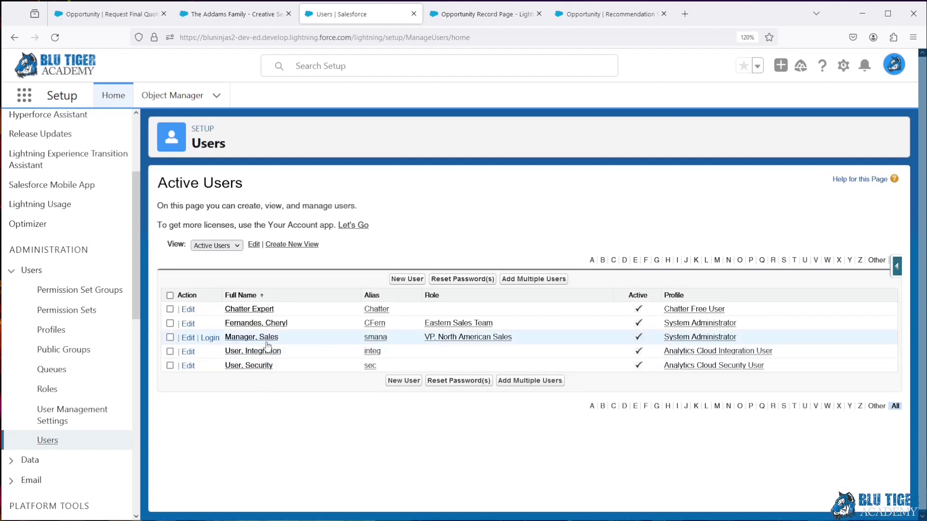
pyautogui.moveTo(547, 338); pyautogui.dragTo(469, 338)
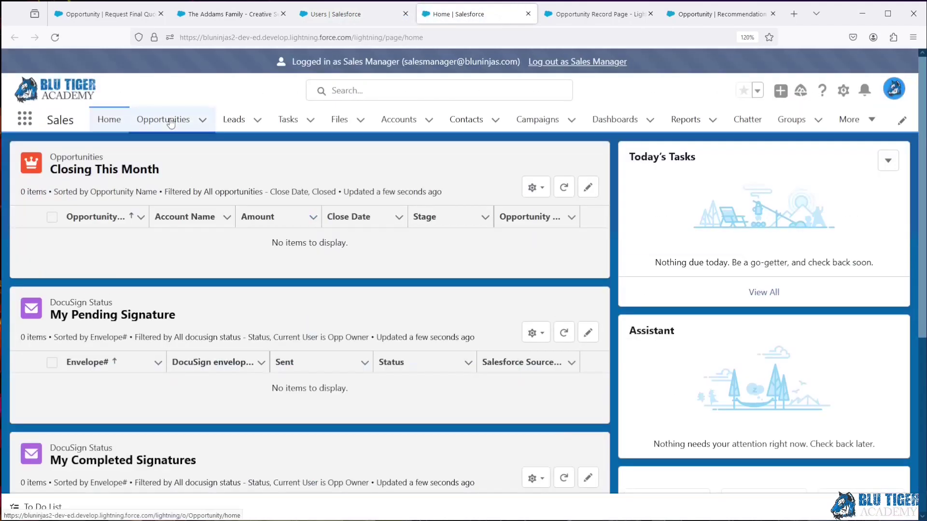
# - Open the Addams Family opportunity and approve its pricing through Approve/Decline Pricing
pyautogui.click(169, 122)
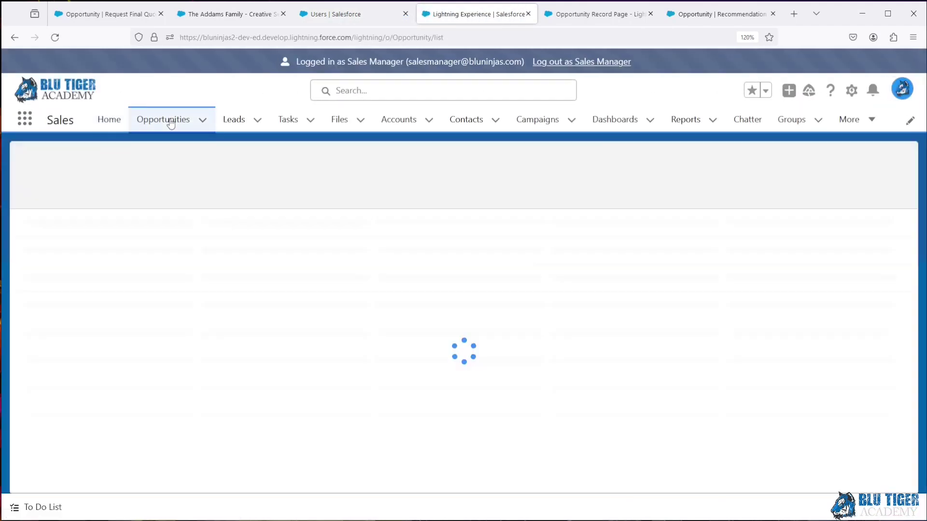
pyautogui.click(168, 241)
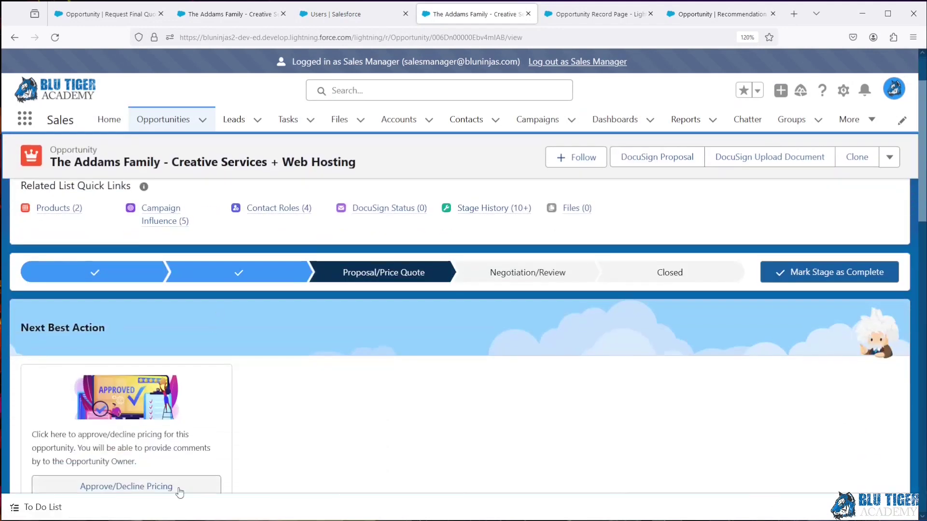
pyautogui.scroll(-3, 165, 428)
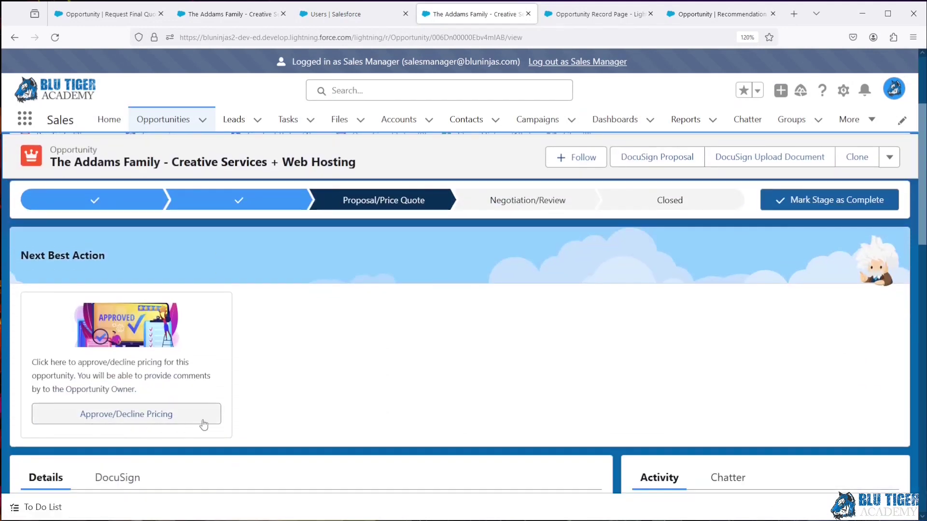
pyautogui.click(163, 421)
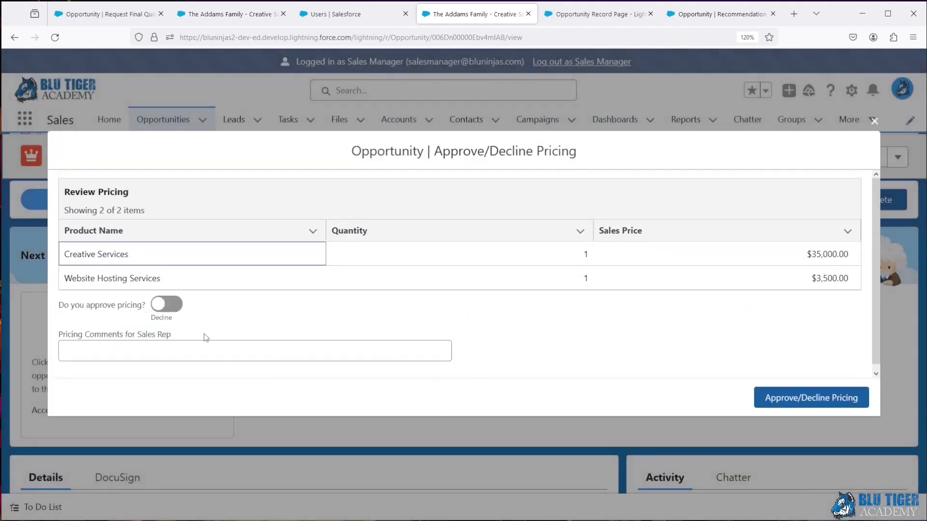
pyautogui.click(162, 308)
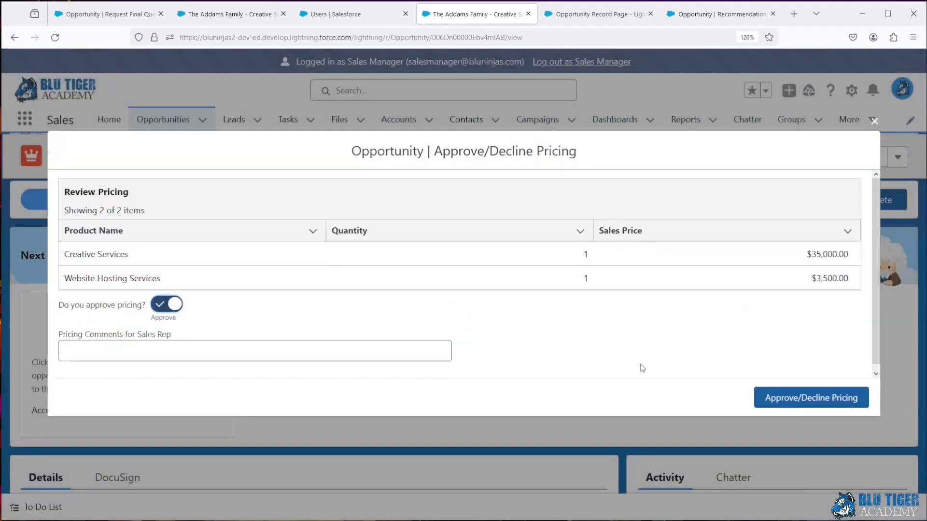
pyautogui.click(799, 401)
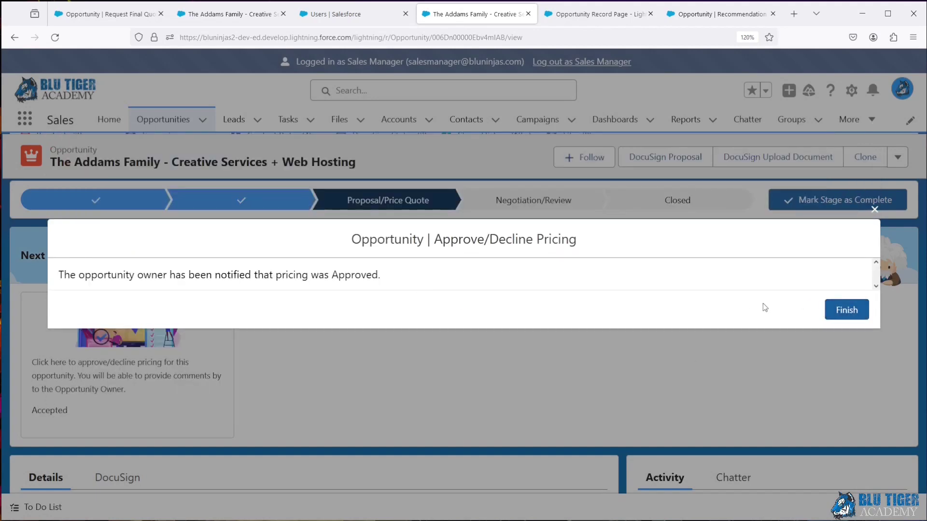
pyautogui.click(847, 310)
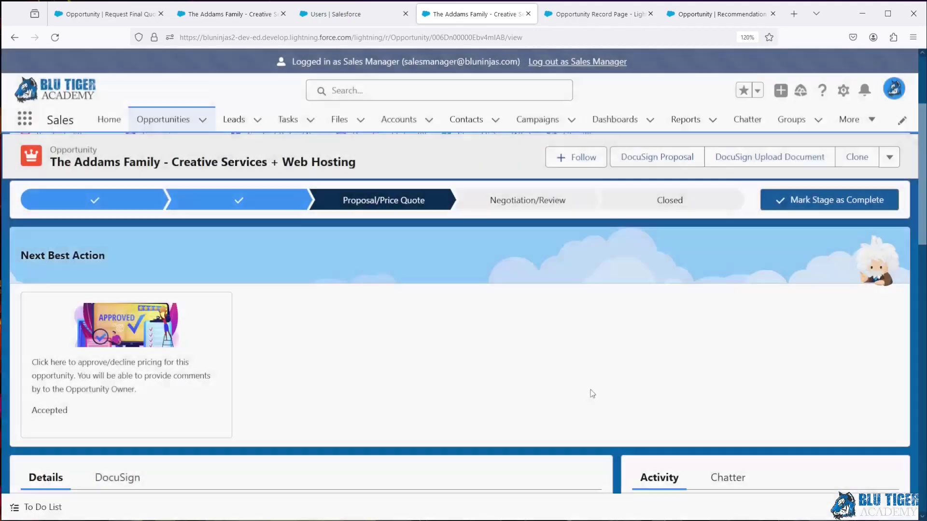